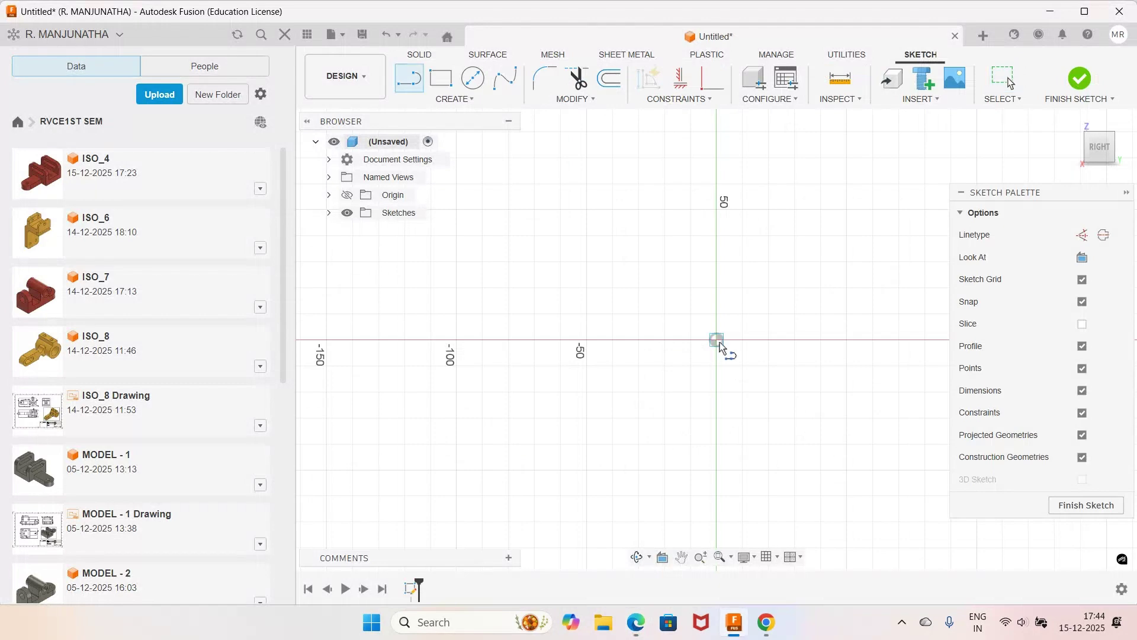
Step: Sketch a base line about 40 mm long from the origin and a perpendicular line about 68 mm up, and consult figure ISO_5 in the PDF manual
{"action": "left_click", "coordinate": [820, 339]}
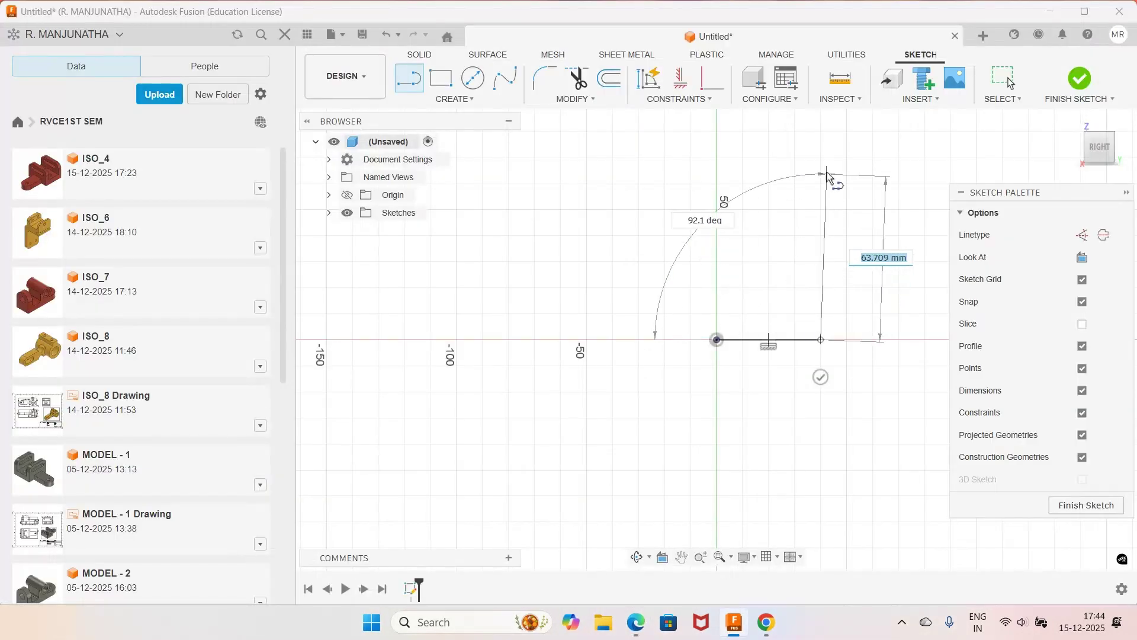
{"action": "left_click", "coordinate": [820, 162]}
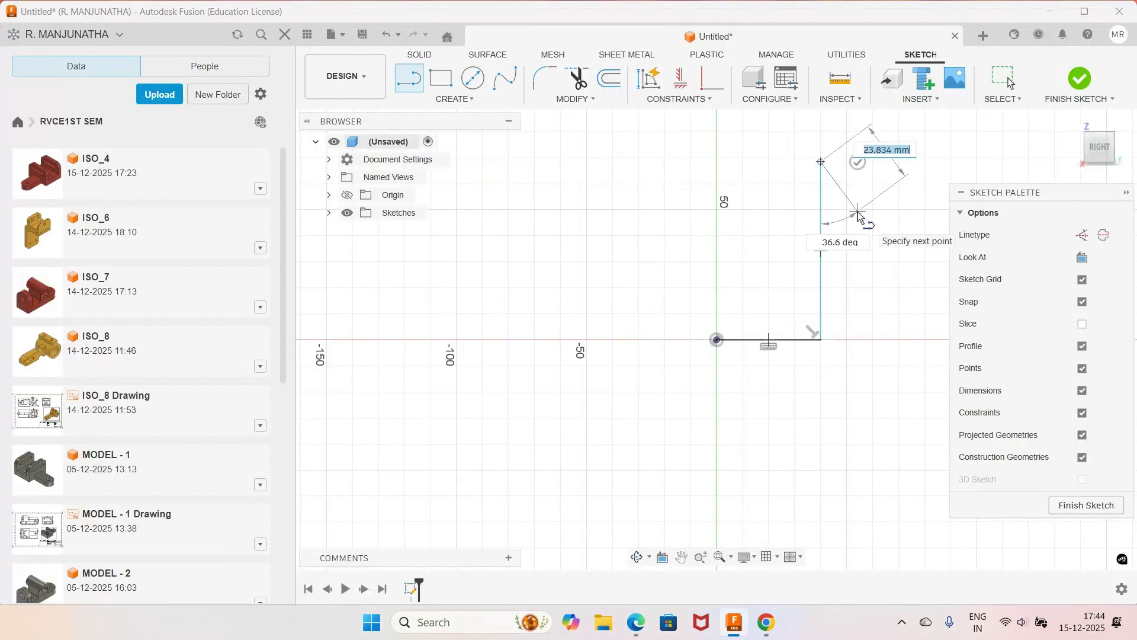
{"action": "left_click", "coordinate": [636, 622]}
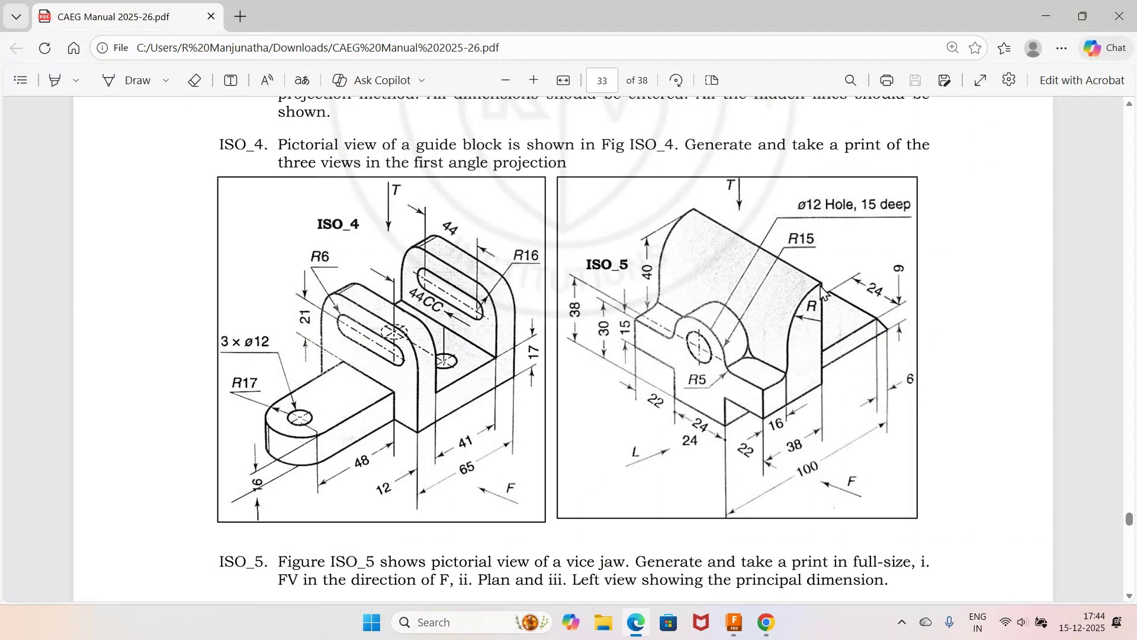
{"action": "left_click", "coordinate": [736, 623]}
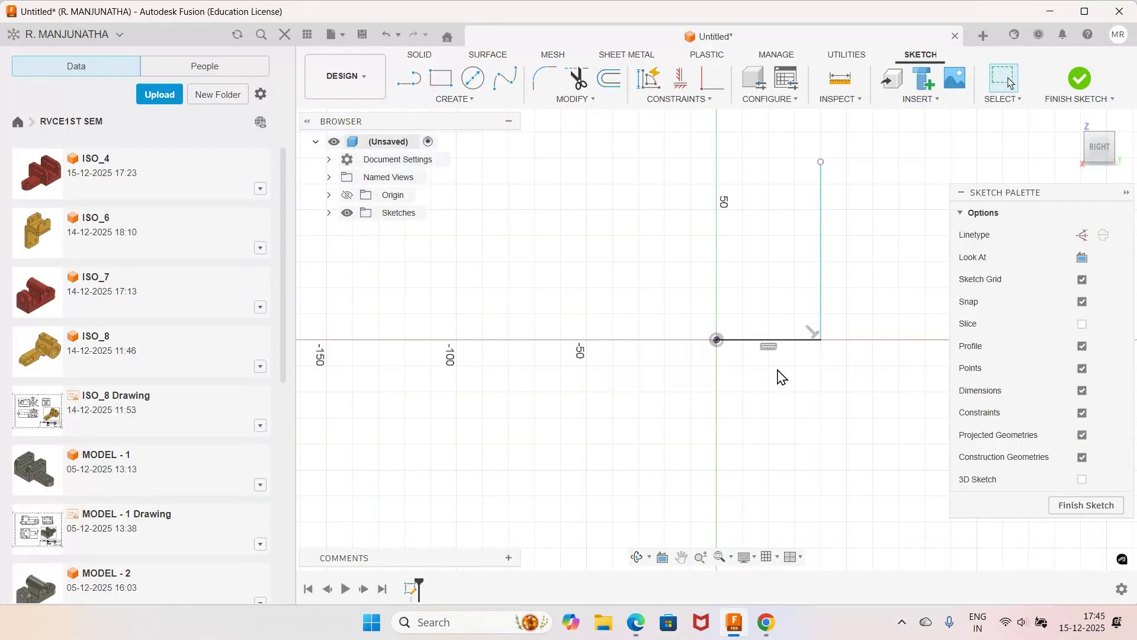
Step: Sketch a vertical line about 20 mm up from the origin, followed by a horizontal line about 20 mm long towards the tall vertical
{"action": "key", "text": "l"}
{"action": "left_click", "coordinate": [706, 330]}
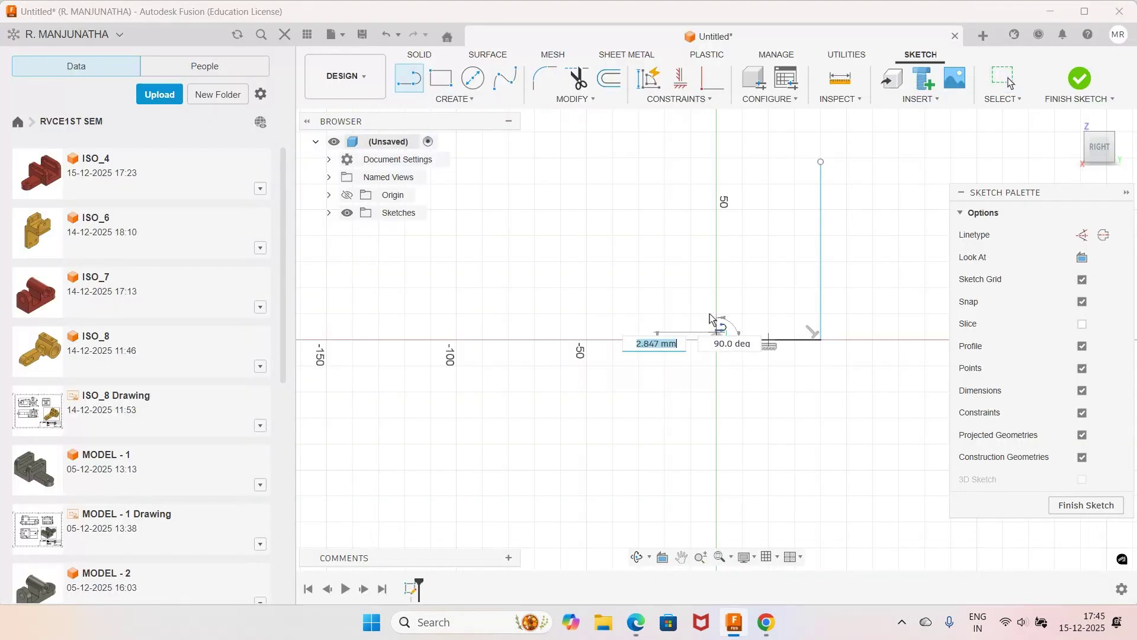
{"action": "left_click", "coordinate": [717, 287]}
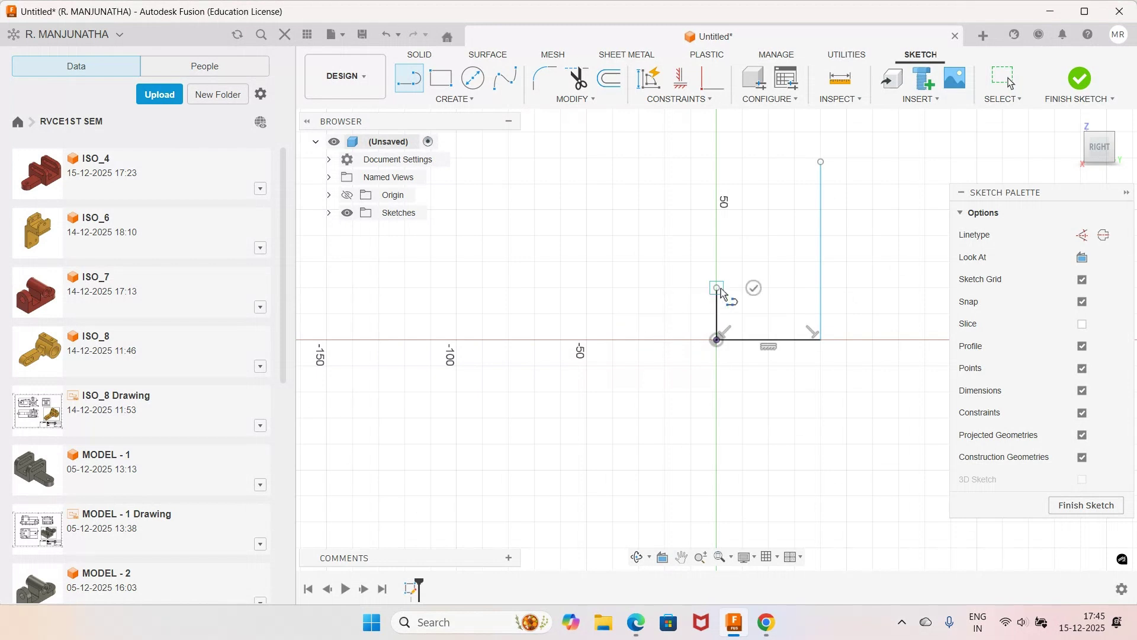
{"action": "left_click", "coordinate": [769, 288]}
{"action": "key", "text": "Escape"}
{"action": "left_click", "coordinate": [483, 104]}
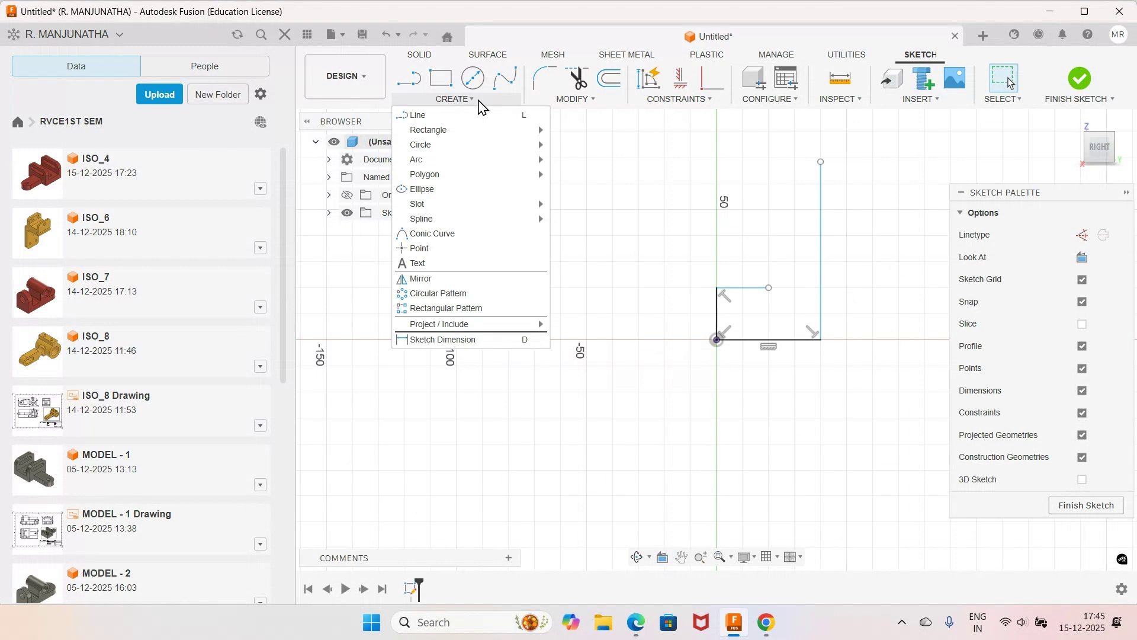
{"action": "mouse_move", "coordinate": [533, 159]}
{"action": "left_click", "coordinate": [617, 172]}
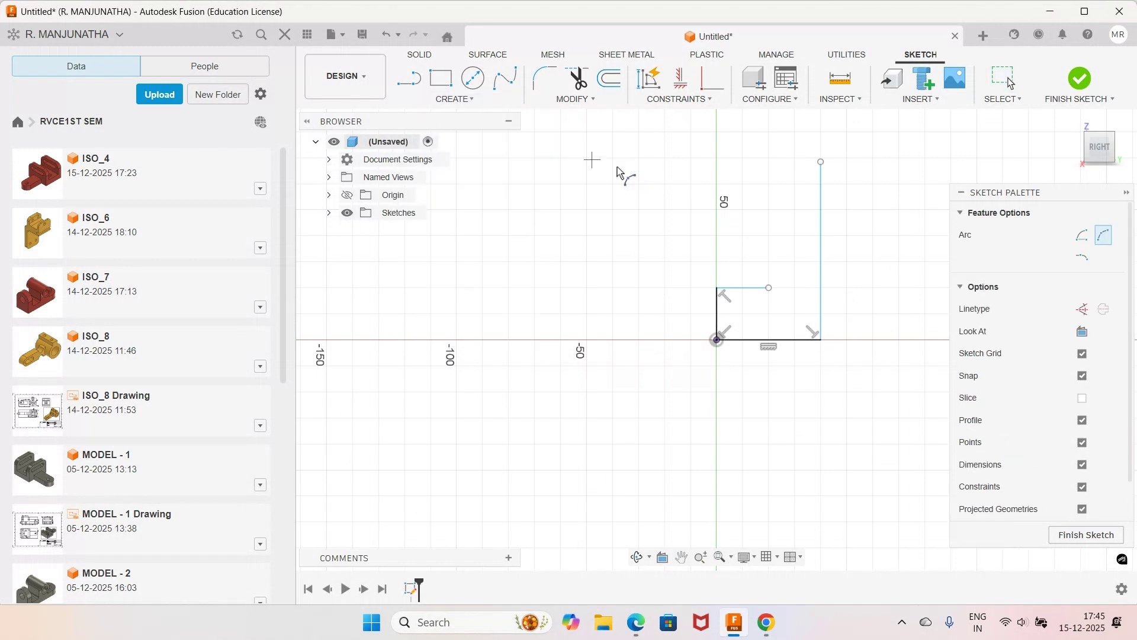
{"action": "left_click", "coordinate": [769, 288]}
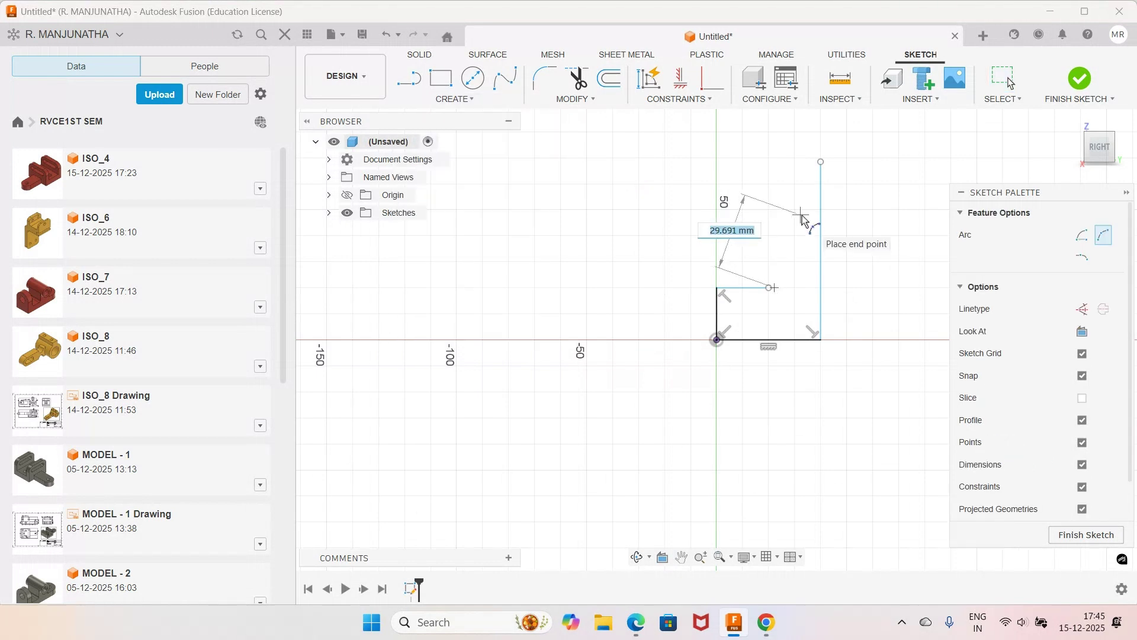
{"action": "key", "text": "Escape"}
Step: Close the profile with a 3-point arc from the short horizontal line's free end to the tall vertical's top, bulging away from the vertical
{"action": "left_click", "coordinate": [468, 102]}
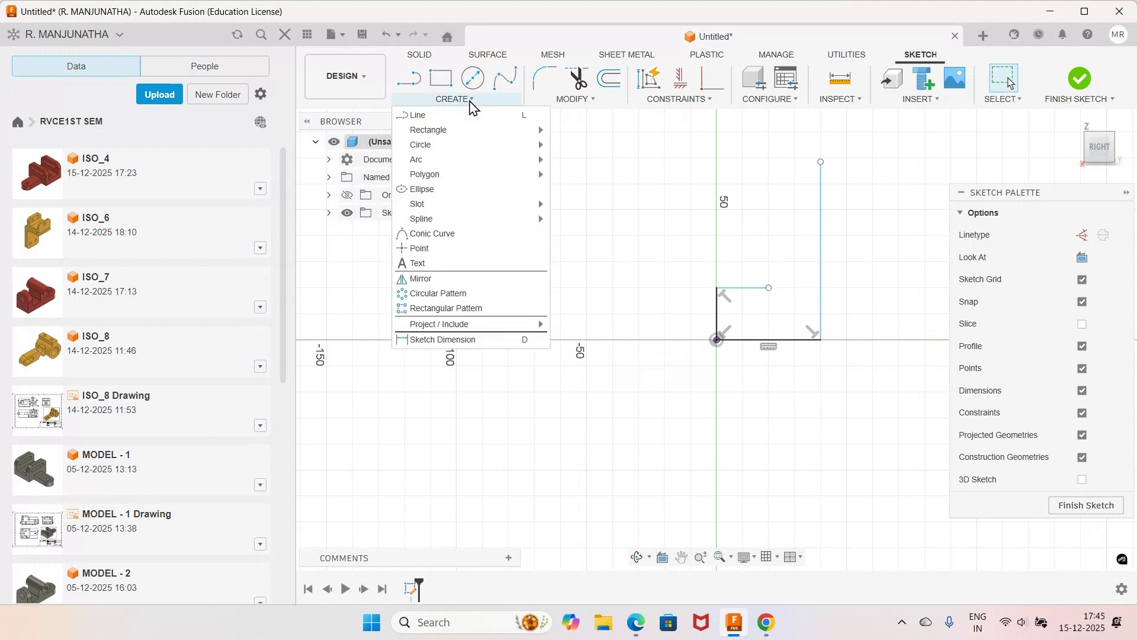
{"action": "mouse_move", "coordinate": [530, 161]}
{"action": "left_click", "coordinate": [592, 173]}
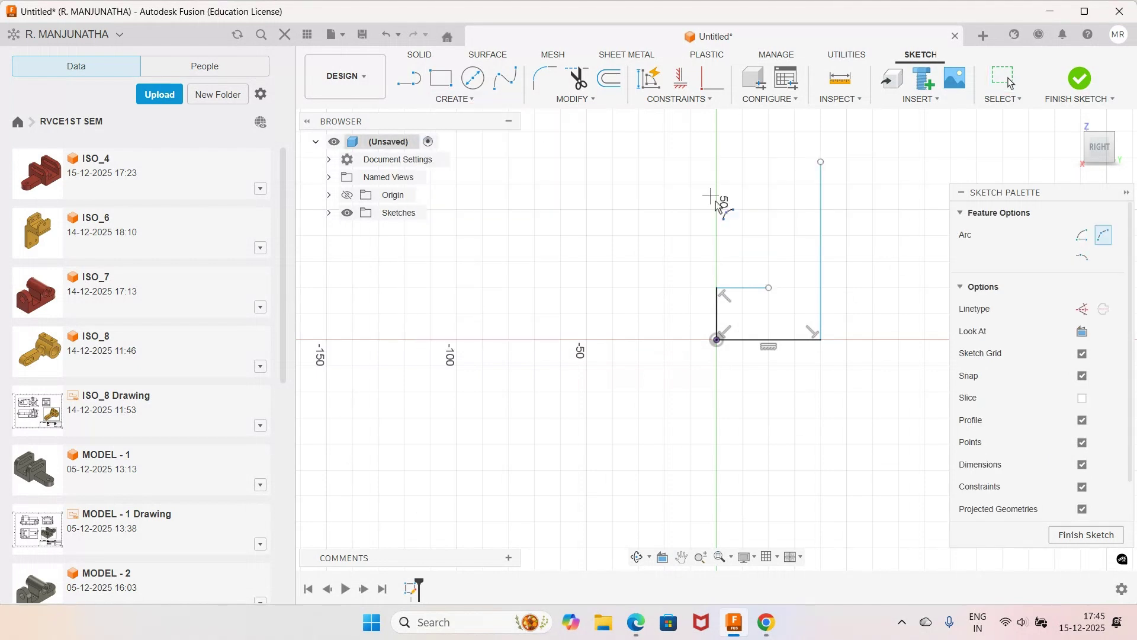
{"action": "left_click", "coordinate": [768, 288]}
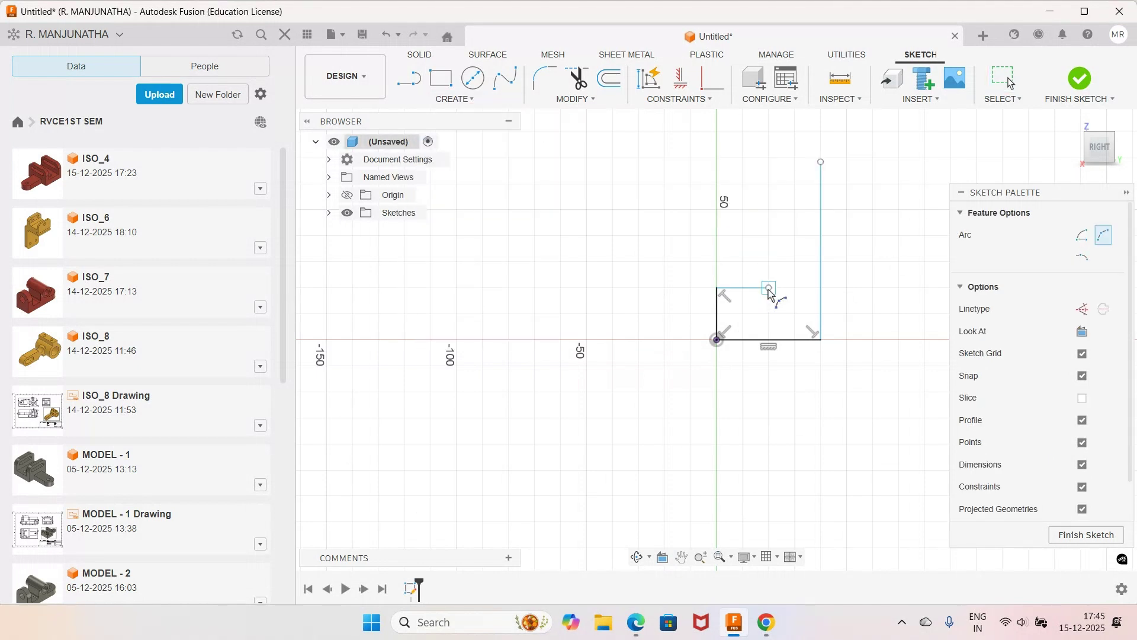
{"action": "left_click", "coordinate": [820, 162]}
{"action": "left_click", "coordinate": [796, 190]}
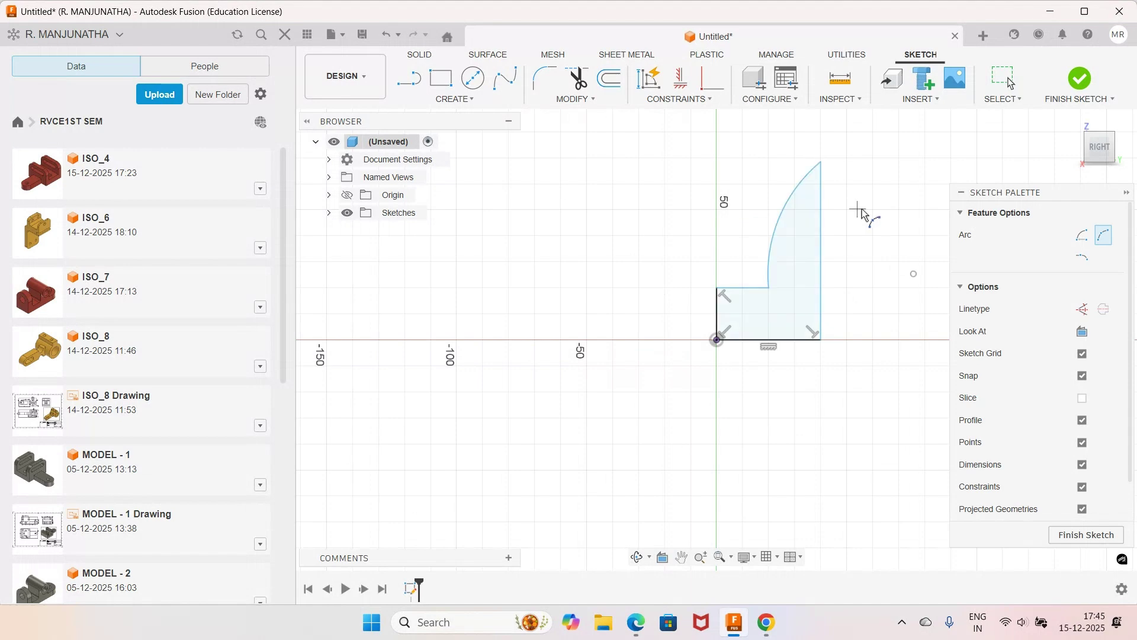
Step: Check figure ISO_5 in the PDF manual and dimension the short vertical line at the origin as 15 mm
{"action": "key", "text": "alt+Tab"}
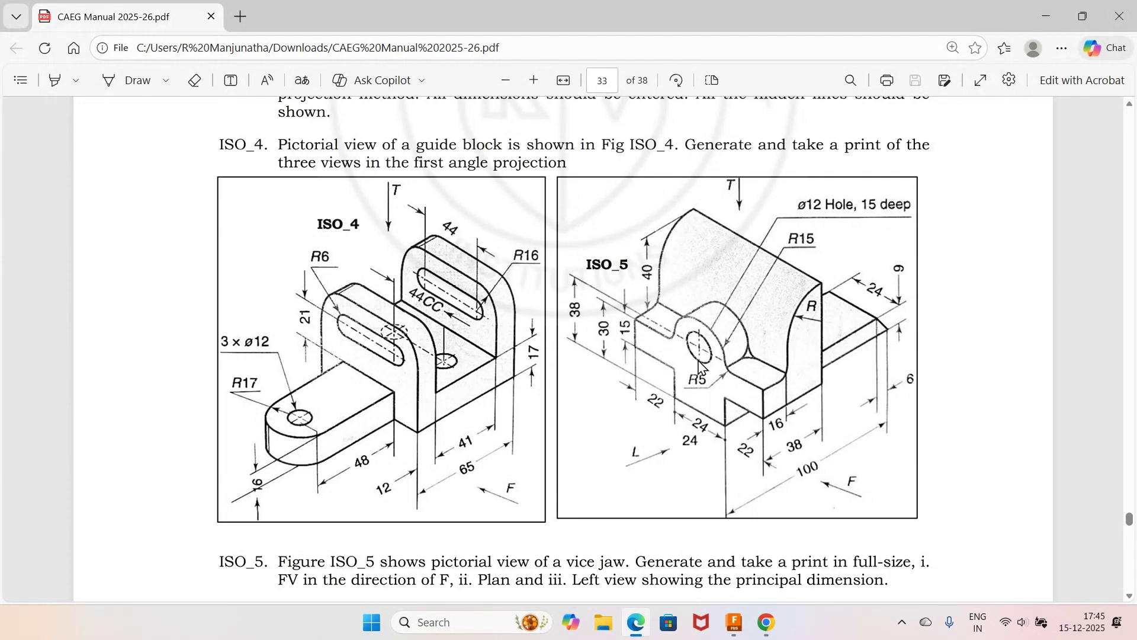
{"action": "left_click", "coordinate": [738, 624]}
{"action": "left_click", "coordinate": [718, 320]}
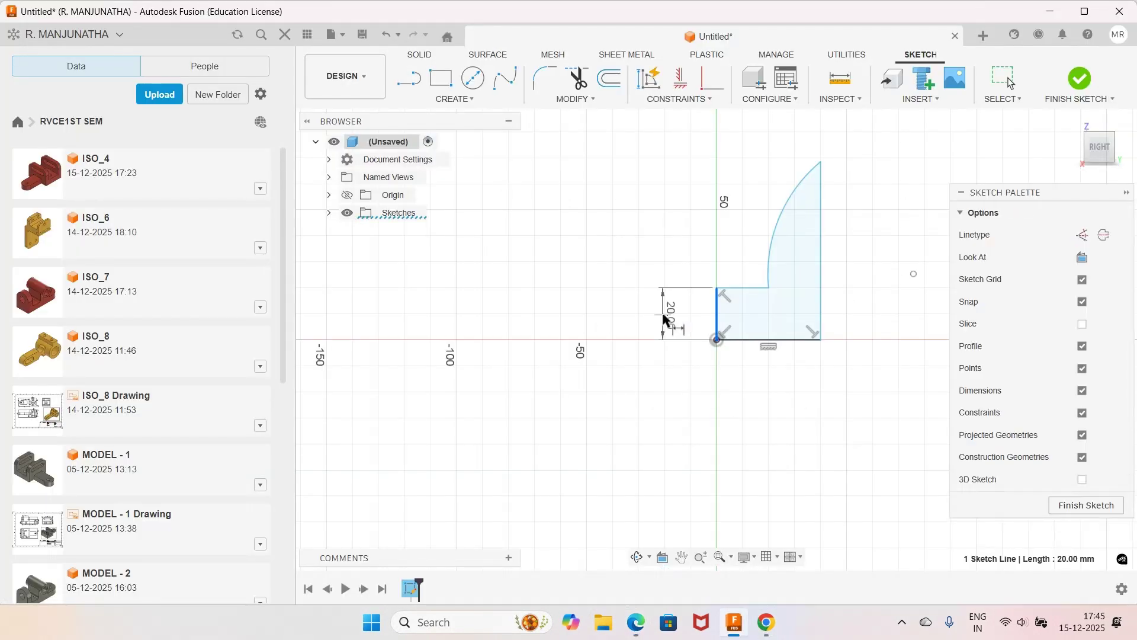
{"action": "left_click", "coordinate": [668, 323]}
{"action": "type", "text": "15"}
{"action": "key", "text": "Return"}
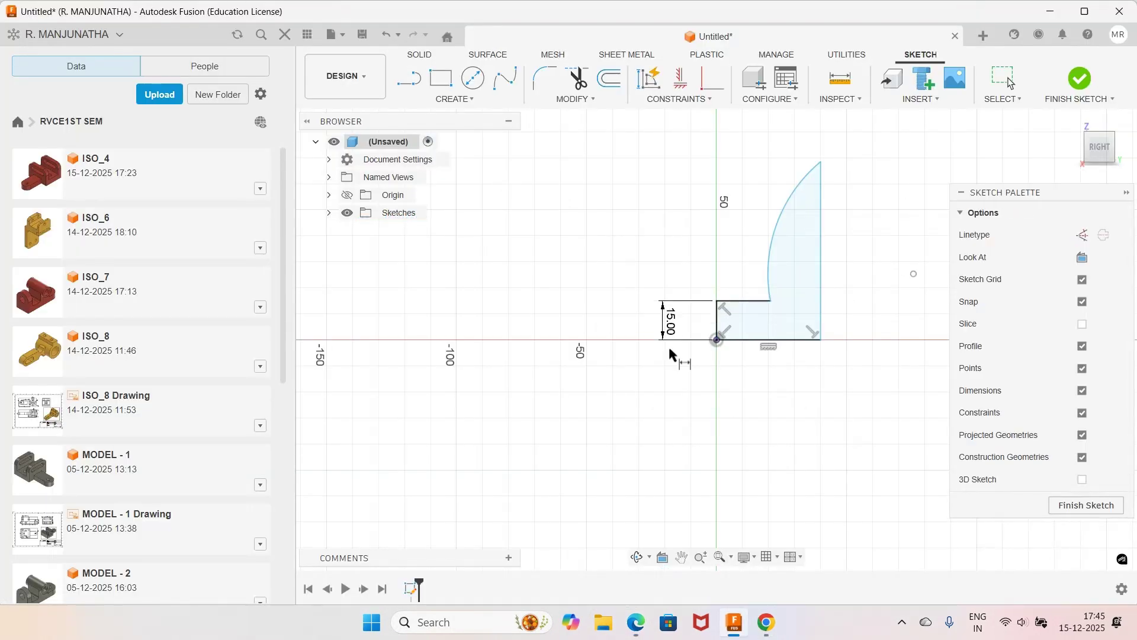
Step: Consult the ISO_5 figure again and dimension the short horizontal step line as 16 mm
{"action": "left_click", "coordinate": [735, 623]}
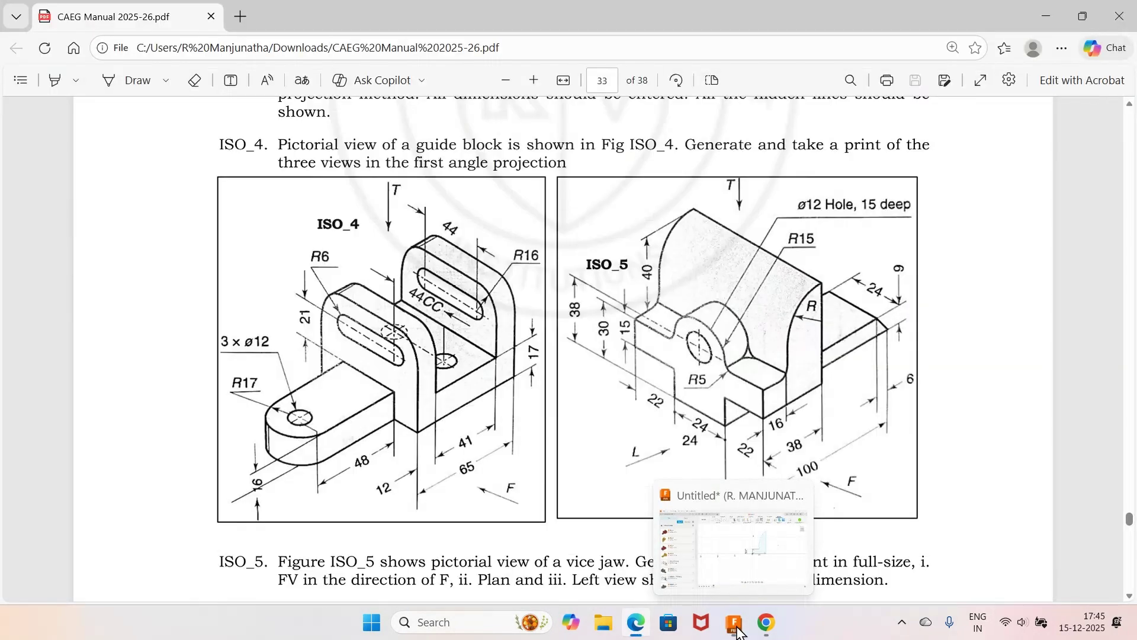
{"action": "left_click", "coordinate": [735, 623]}
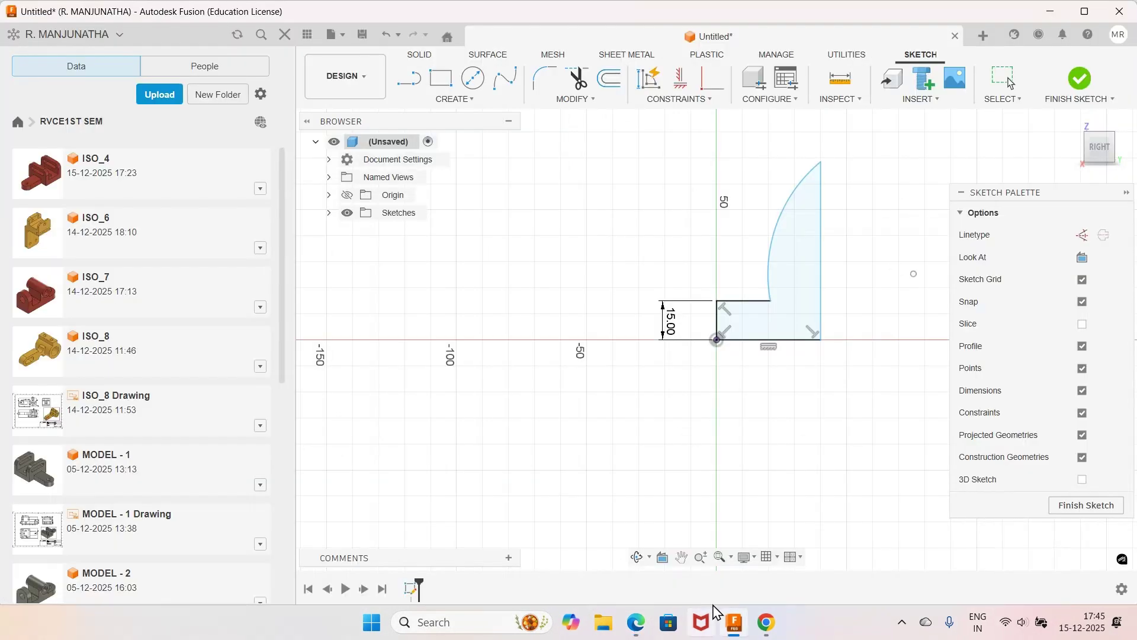
{"action": "type", "text": "16"}
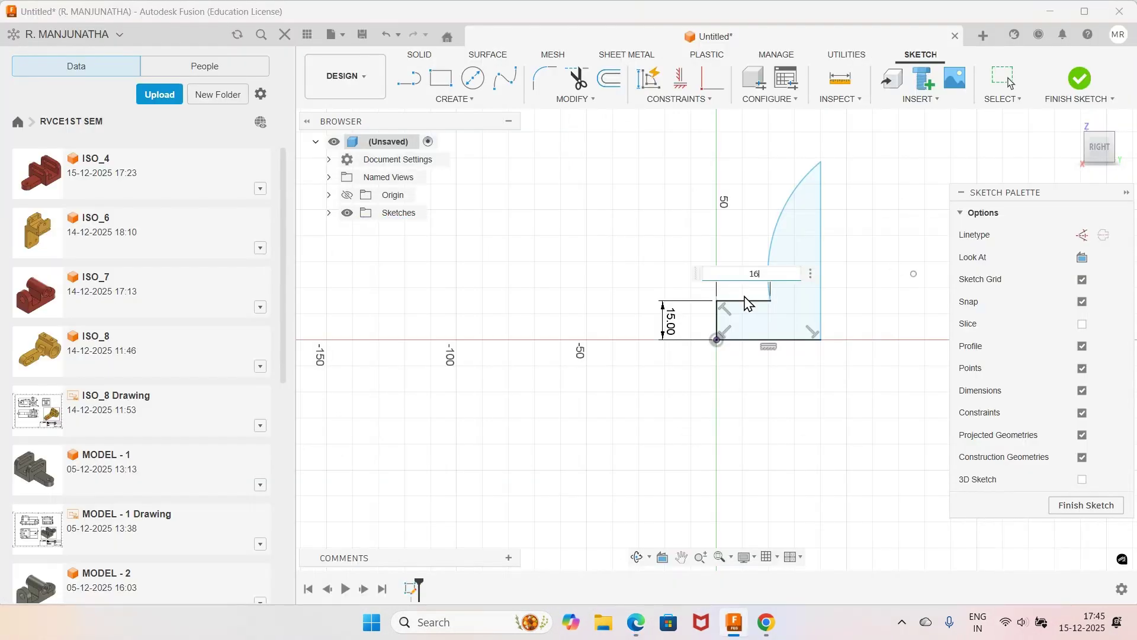
{"action": "key", "text": "Return"}
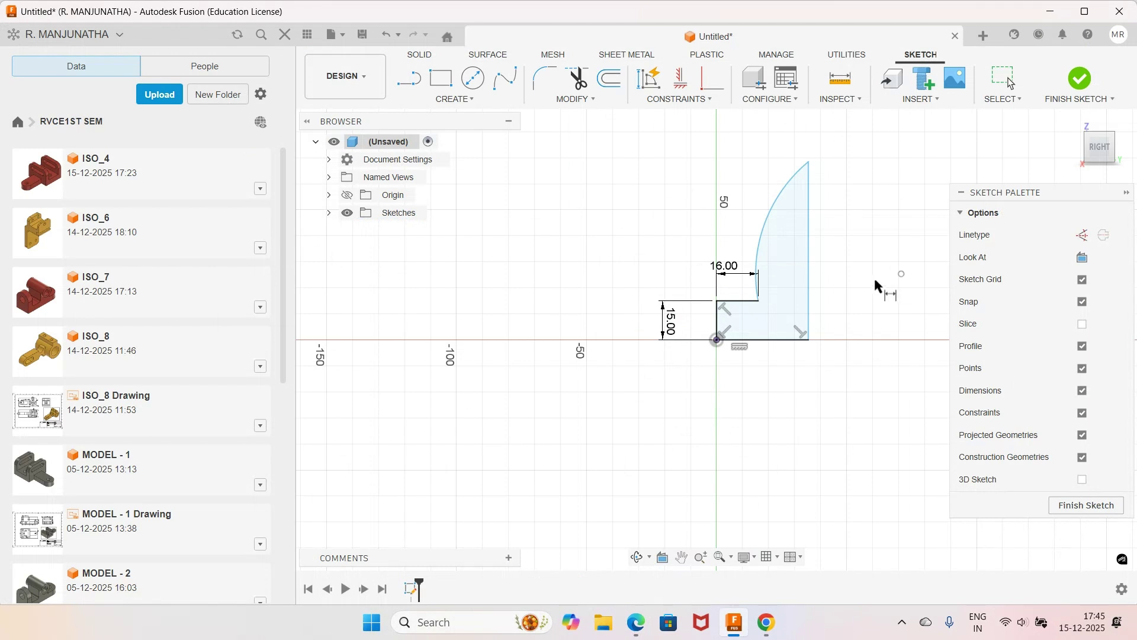
Step: Try a Tangent constraint between the arc and the short horizontal step line, and undo it
{"action": "left_click", "coordinate": [710, 99]}
{"action": "left_click", "coordinate": [683, 147]}
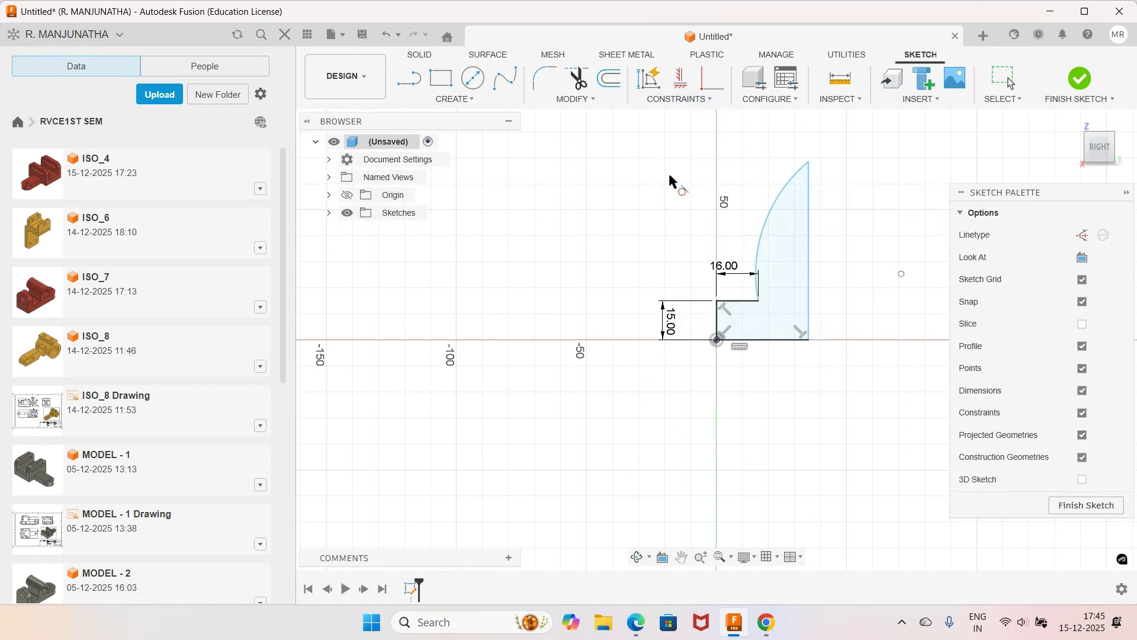
{"action": "left_click", "coordinate": [768, 220]}
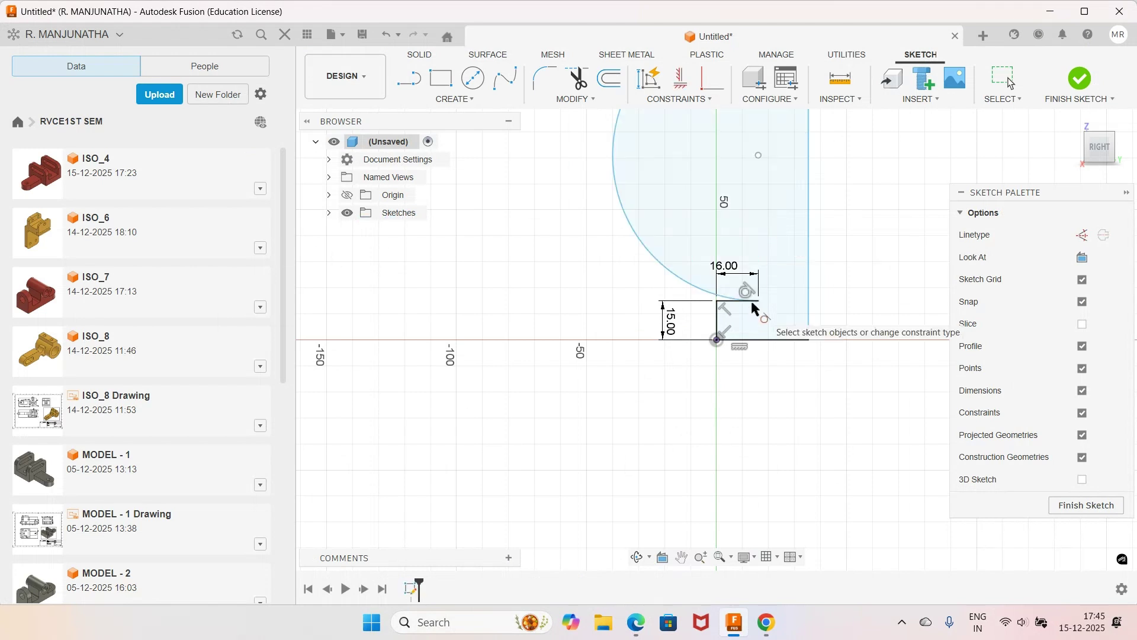
{"action": "left_click", "coordinate": [811, 313]}
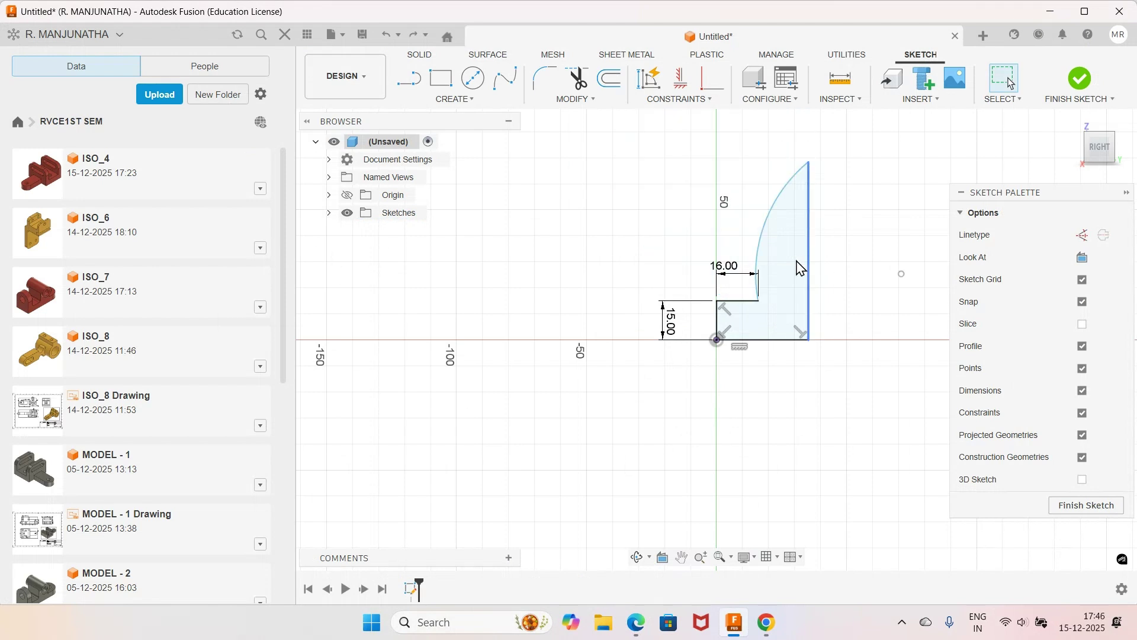
{"action": "key", "text": "Escape"}
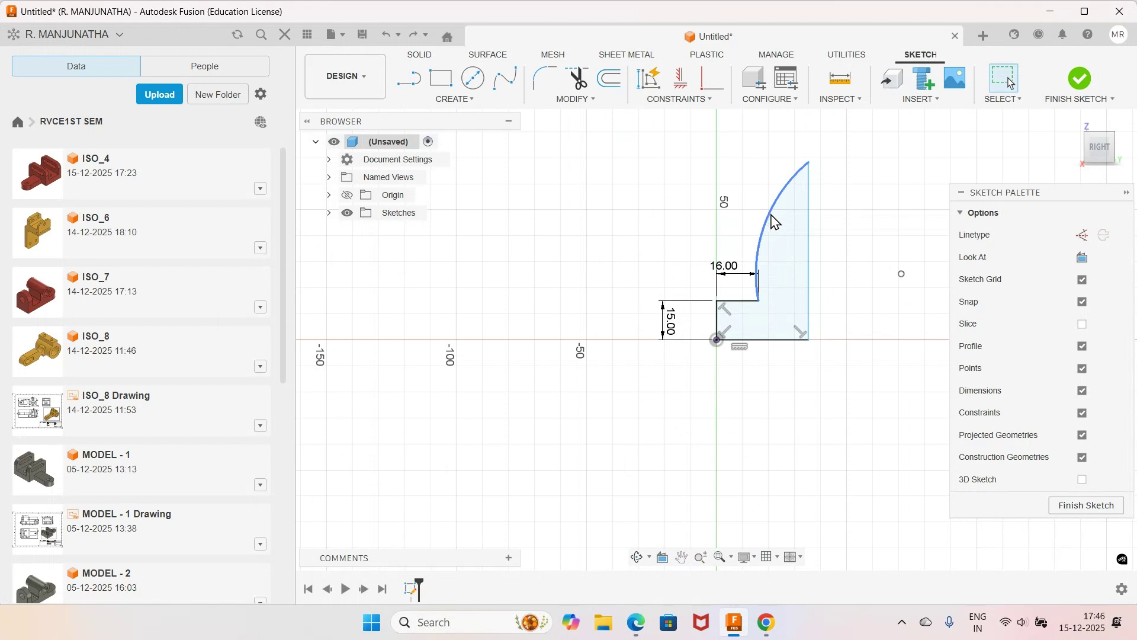
Step: Reshape the arc to a radius of about 55 mm, check the ISO_5 figure, and dimension the vertical distance between the arc's endpoints as 40 mm
{"action": "left_click_drag", "start_coordinate": [774, 222], "coordinate": [783, 231]}
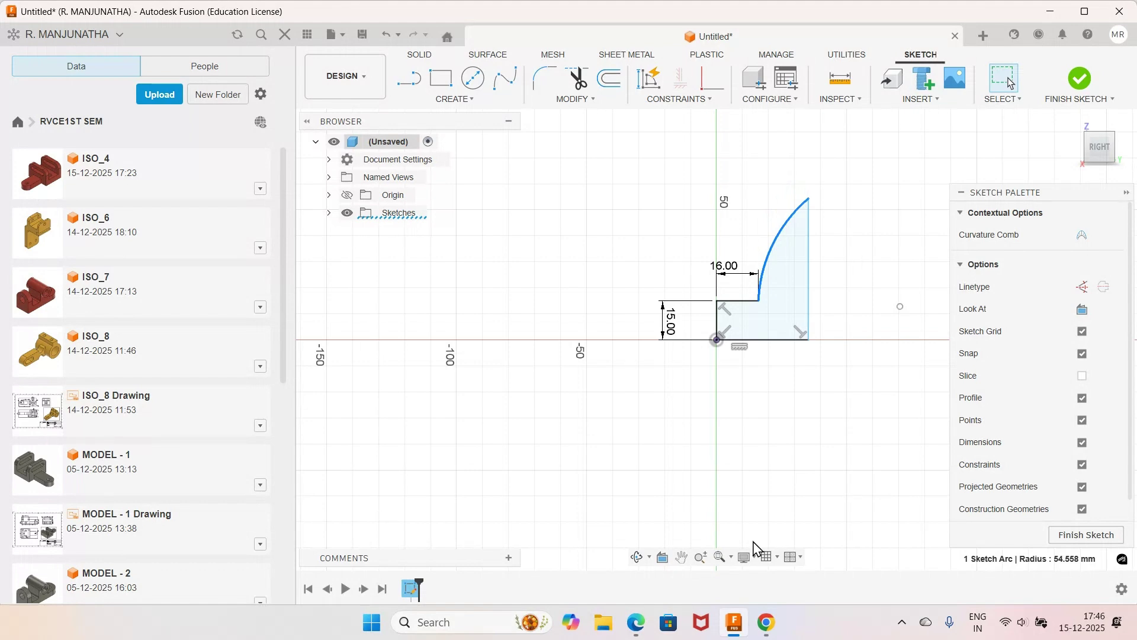
{"action": "left_click", "coordinate": [642, 629]}
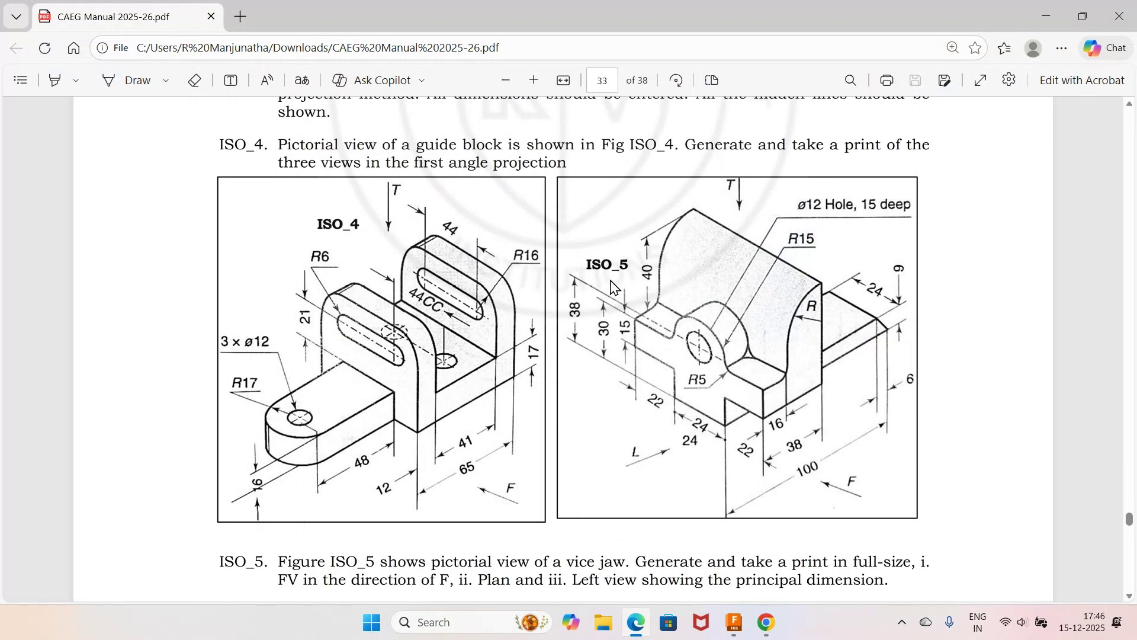
{"action": "left_click", "coordinate": [735, 628]}
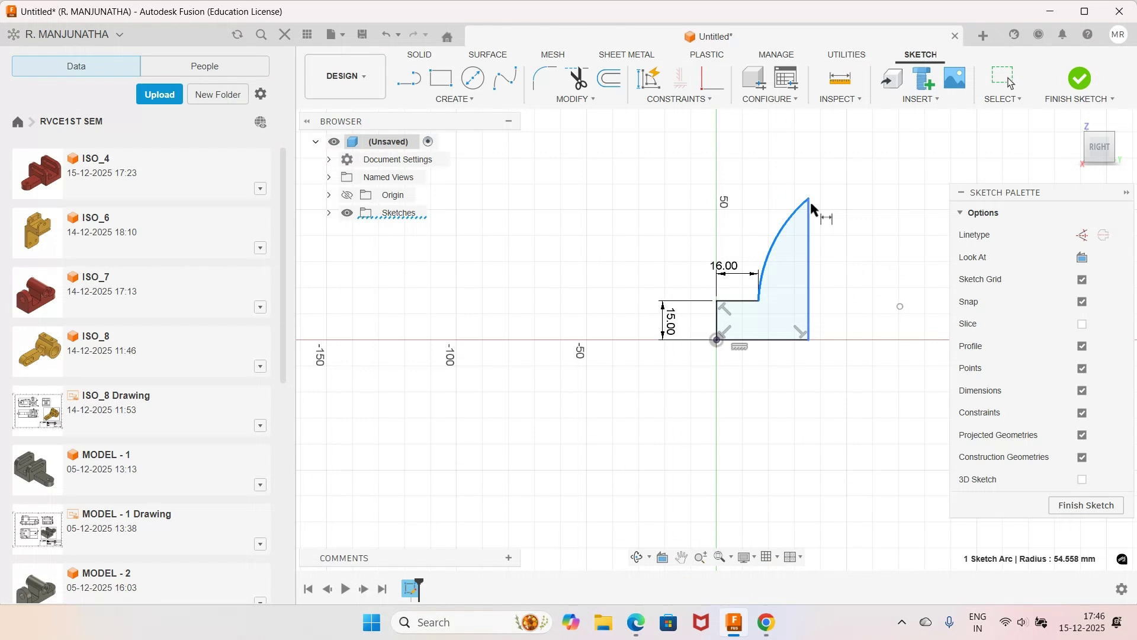
{"action": "left_click", "coordinate": [808, 199]}
{"action": "left_click", "coordinate": [759, 300]}
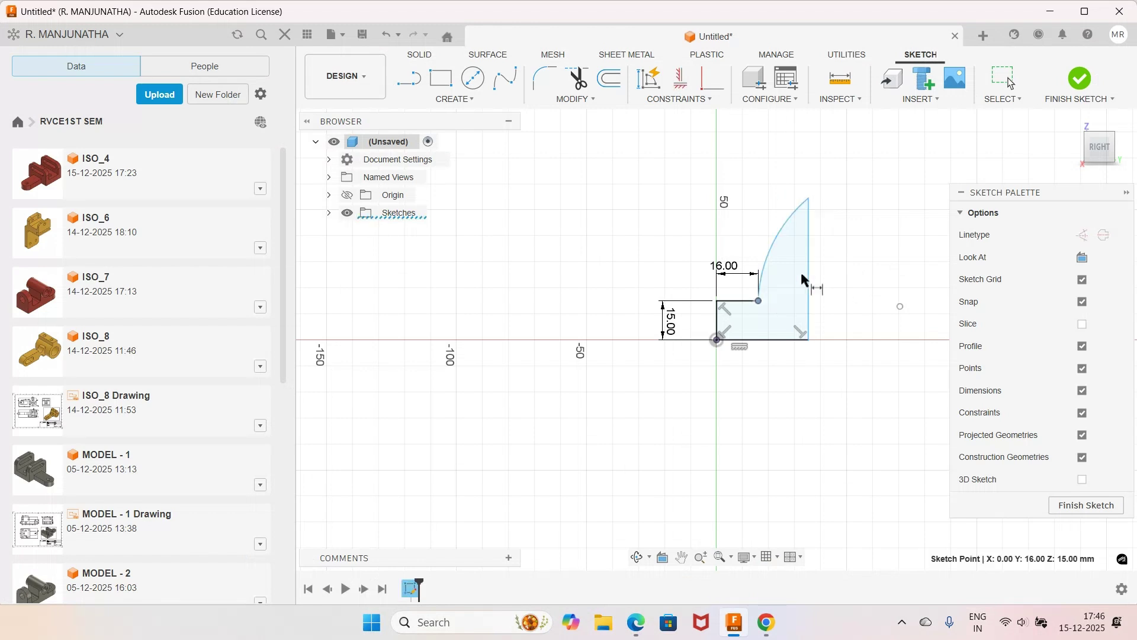
{"action": "left_click", "coordinate": [847, 242]}
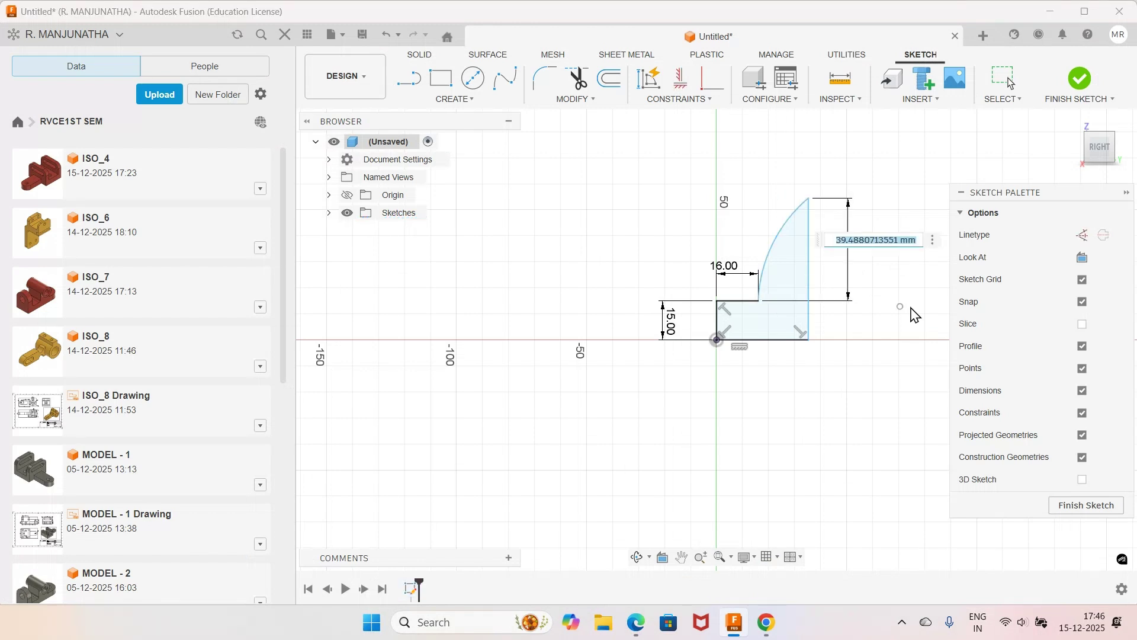
{"action": "type", "text": "40"}
{"action": "key", "text": "Return"}
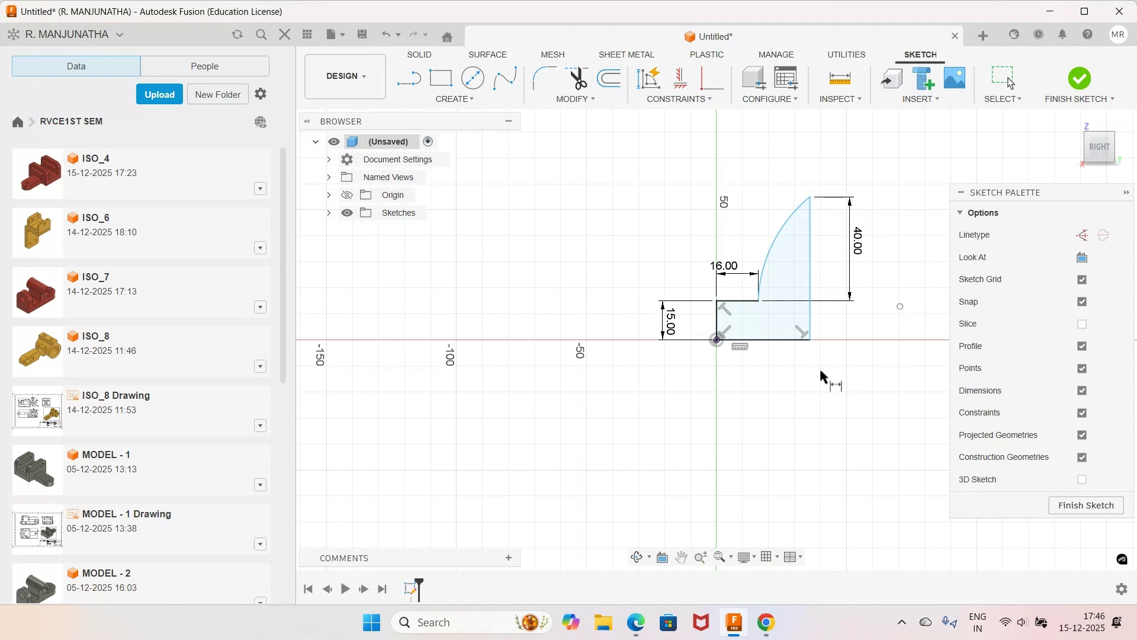
Step: Dimension the profile's base line as 38 mm
{"action": "left_click", "coordinate": [811, 320]}
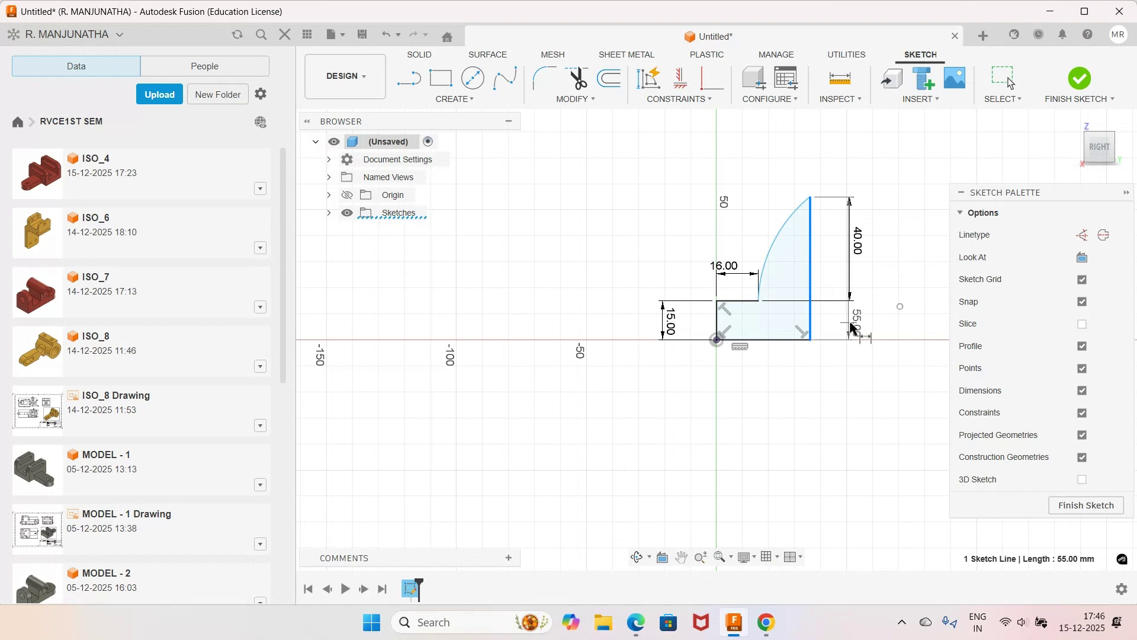
{"action": "key", "text": "Escape"}
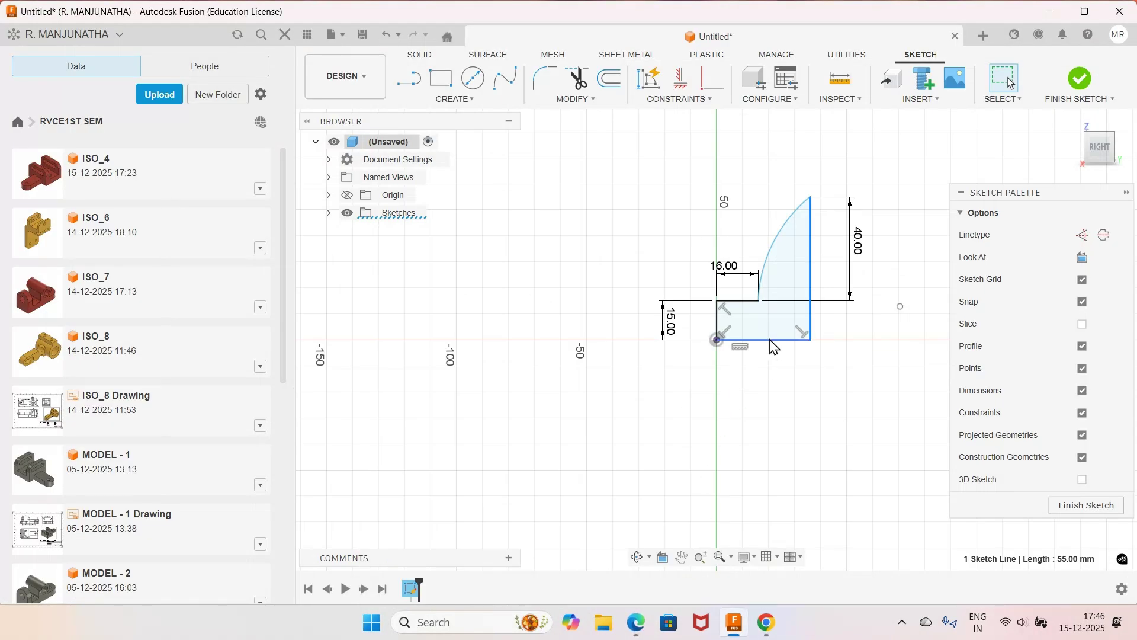
{"action": "key", "text": "d"}
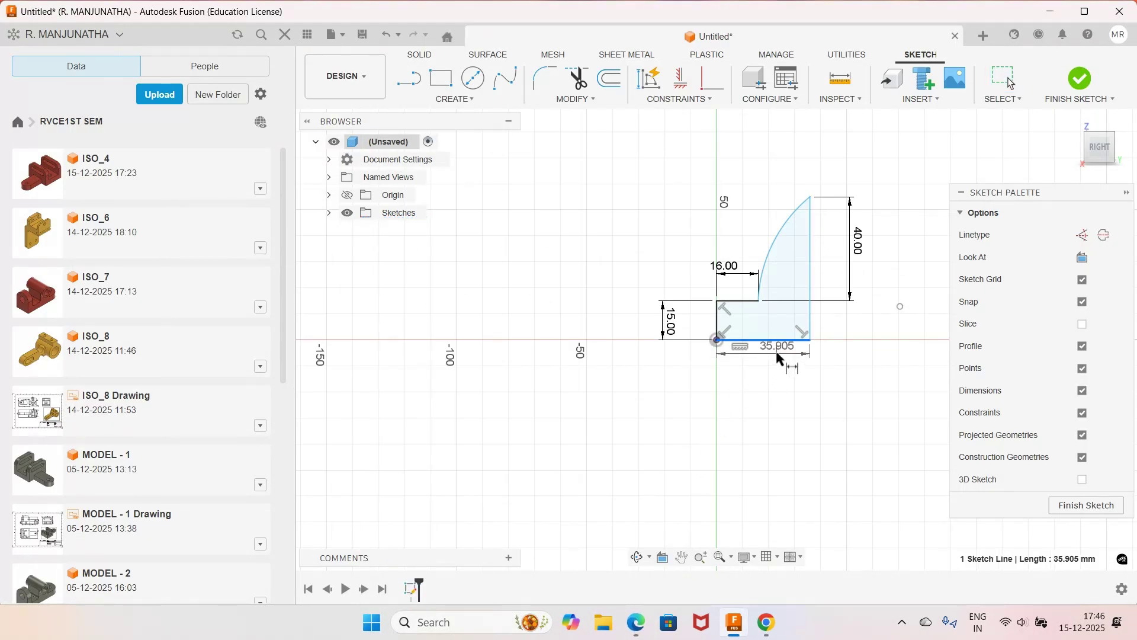
{"action": "left_click", "coordinate": [767, 396]}
{"action": "type", "text": "38"}
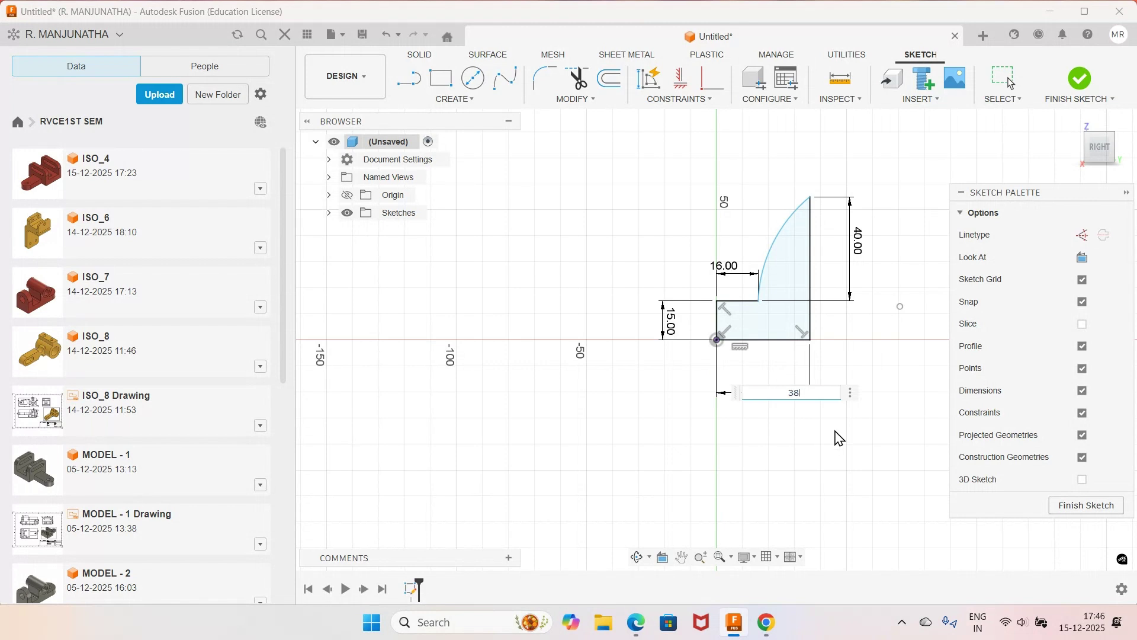
{"action": "key", "text": "Return"}
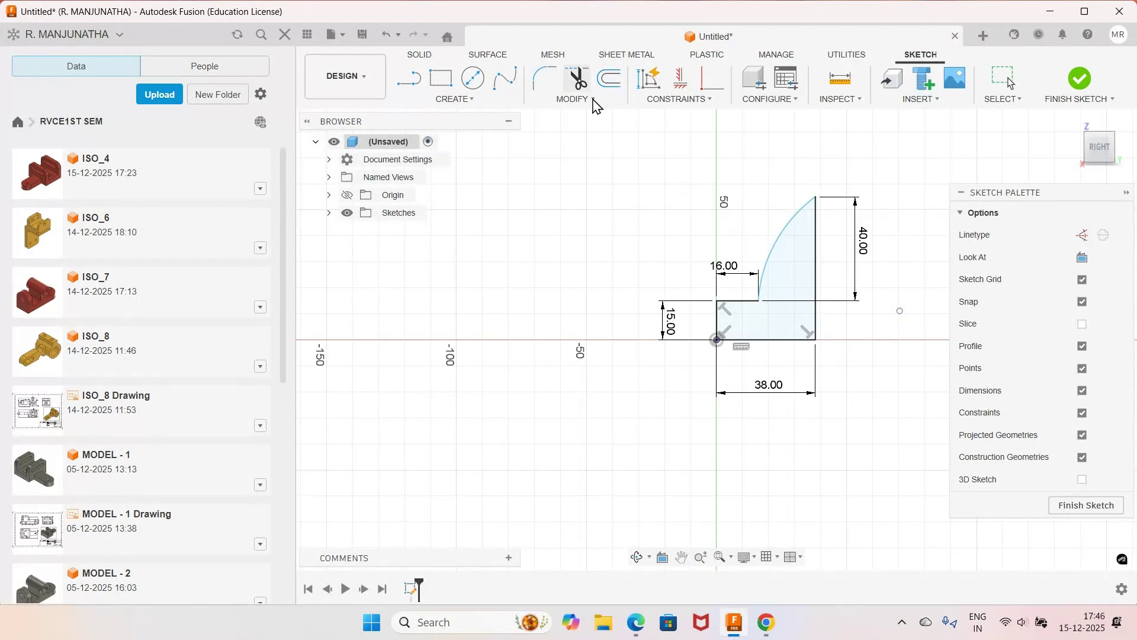
Step: Dimension the profile arc's radius as 55 mm and finish the sketch
{"action": "left_click", "coordinate": [777, 263]}
{"action": "double_click", "coordinate": [768, 226]}
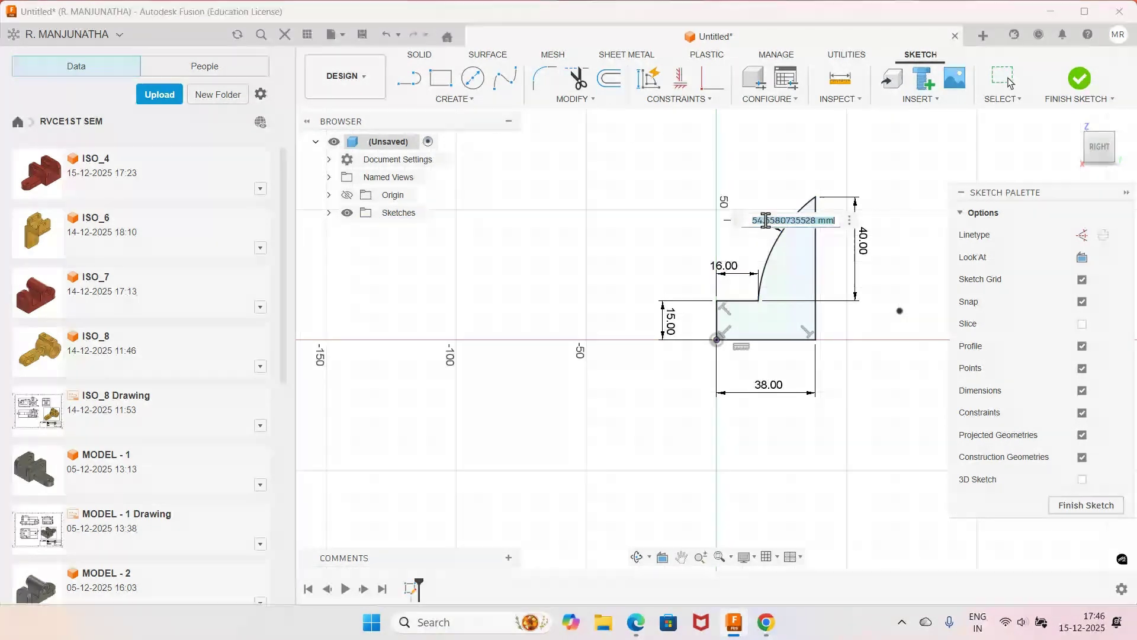
{"action": "type", "text": "55"}
{"action": "key", "text": "Return"}
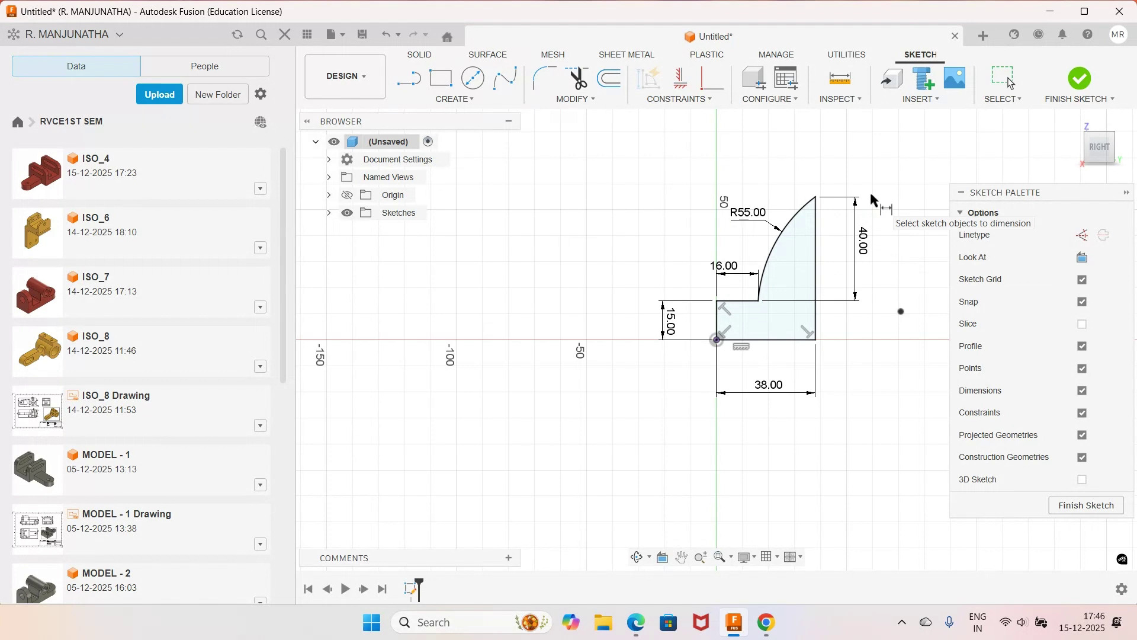
{"action": "left_click", "coordinate": [1080, 79]}
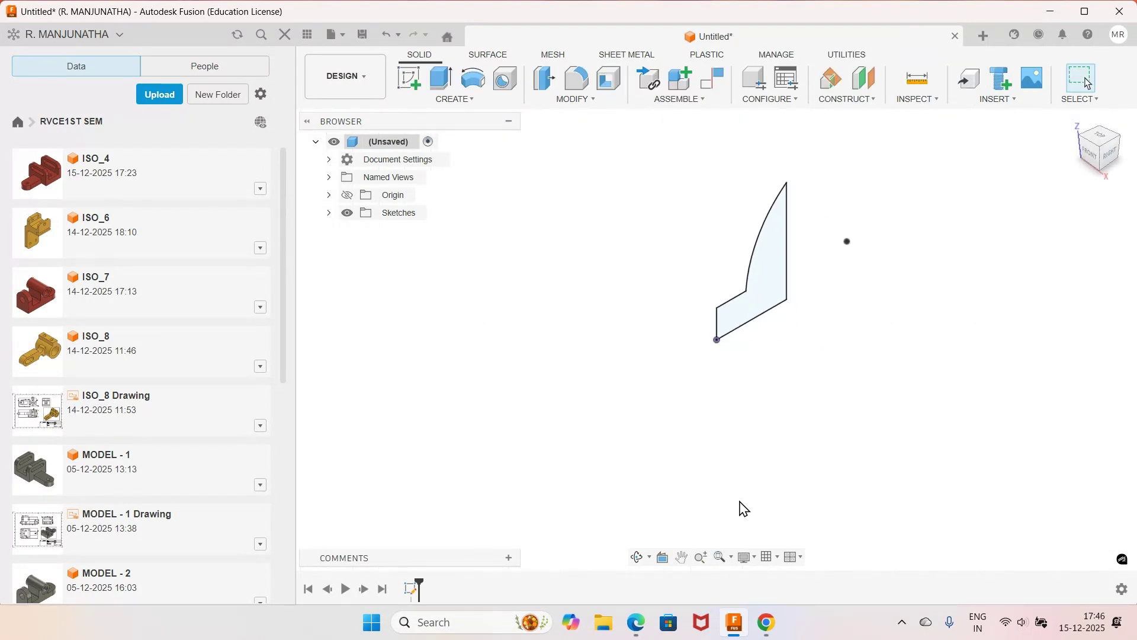
Step: Consult the ISO_5 figure in the PDF manual and set up a symmetric, whole-length extrusion of the side profile
{"action": "left_click", "coordinate": [643, 624]}
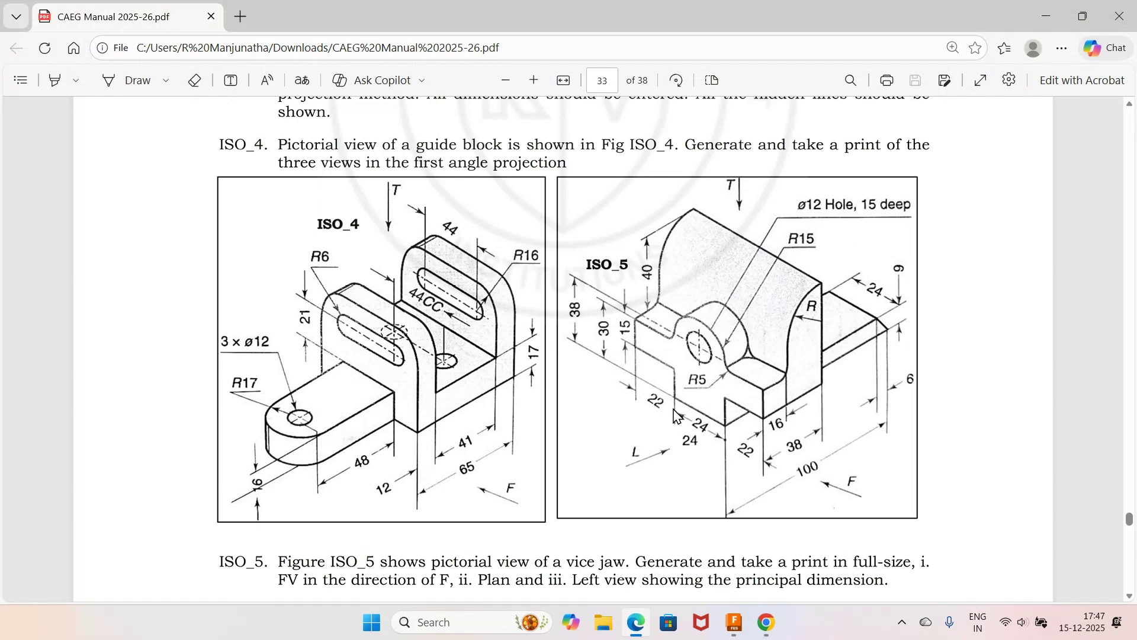
{"action": "left_click", "coordinate": [740, 630]}
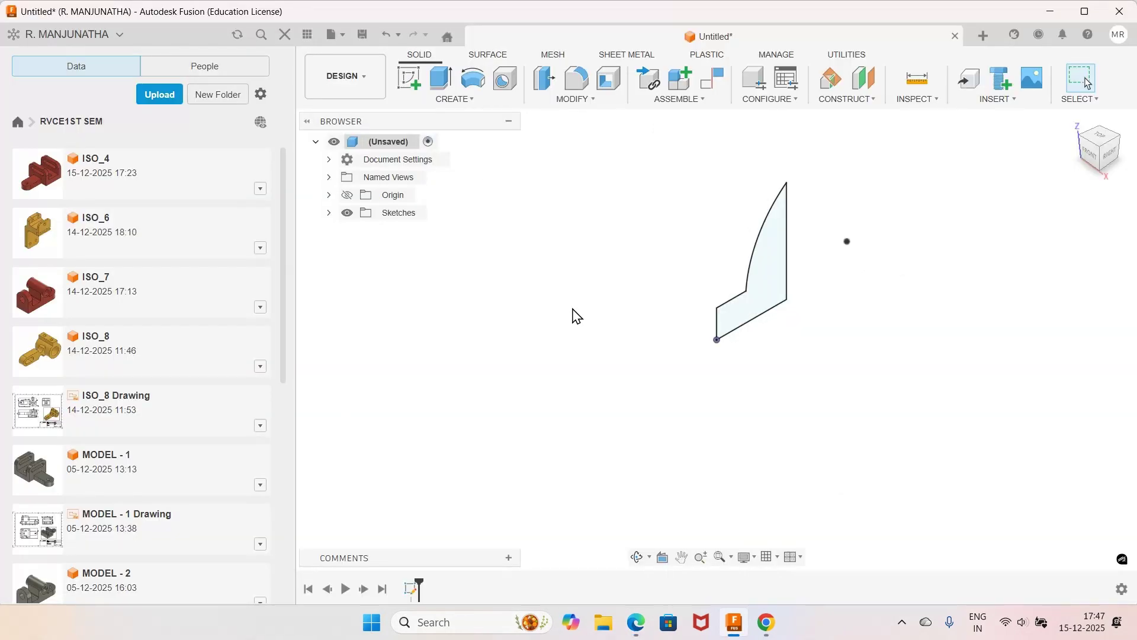
{"action": "key", "text": "e"}
{"action": "left_click", "coordinate": [1103, 279]}
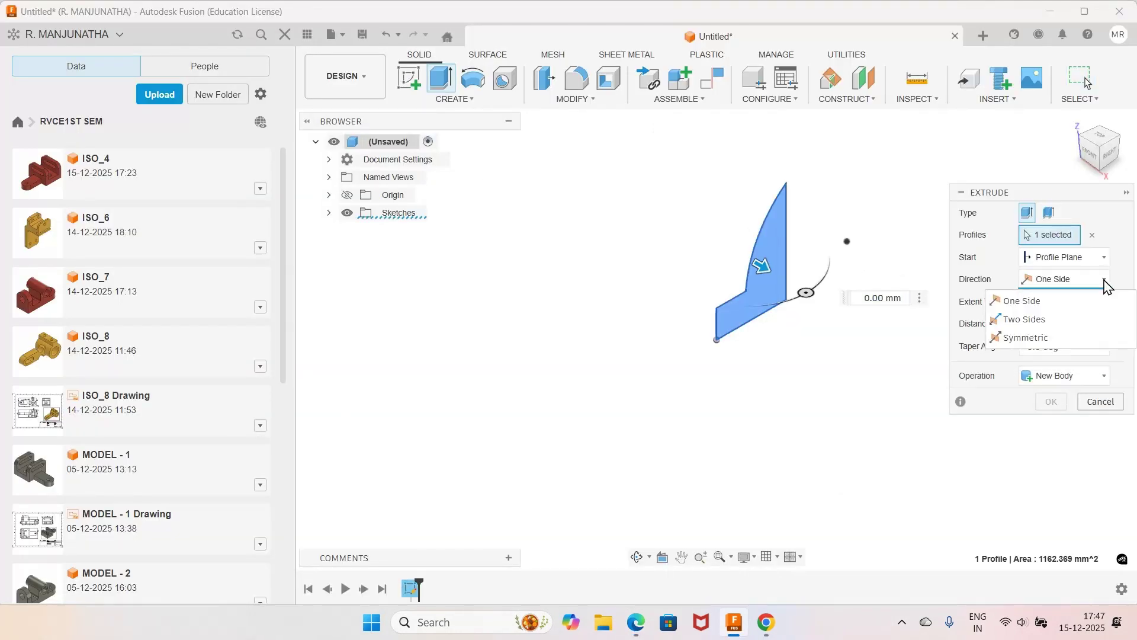
{"action": "left_click", "coordinate": [1050, 337]}
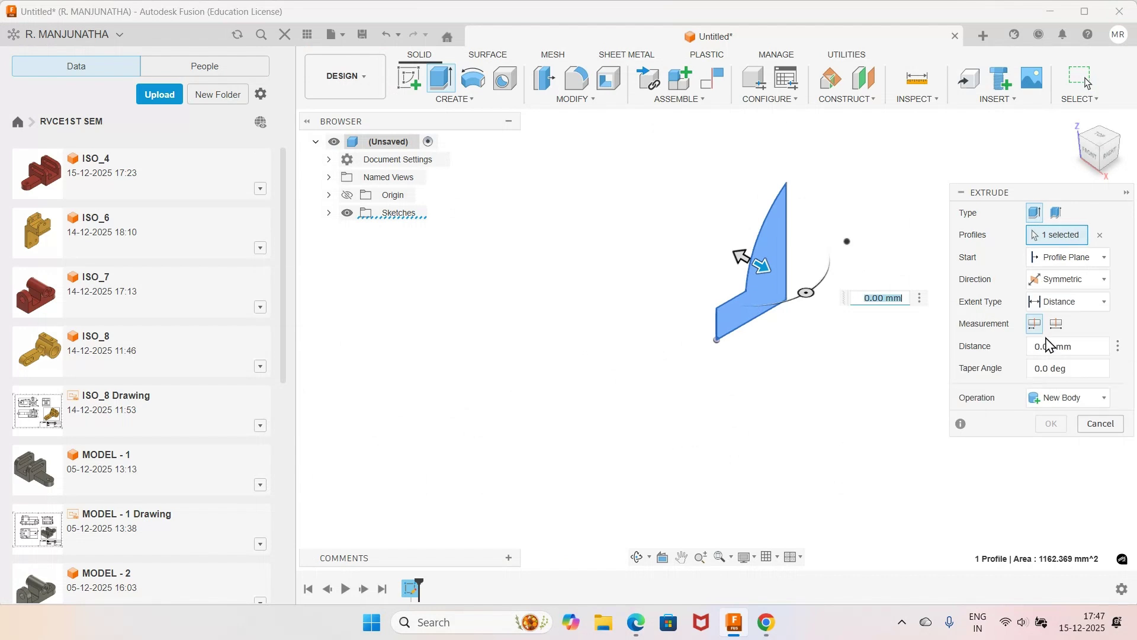
{"action": "left_click", "coordinate": [1057, 324]}
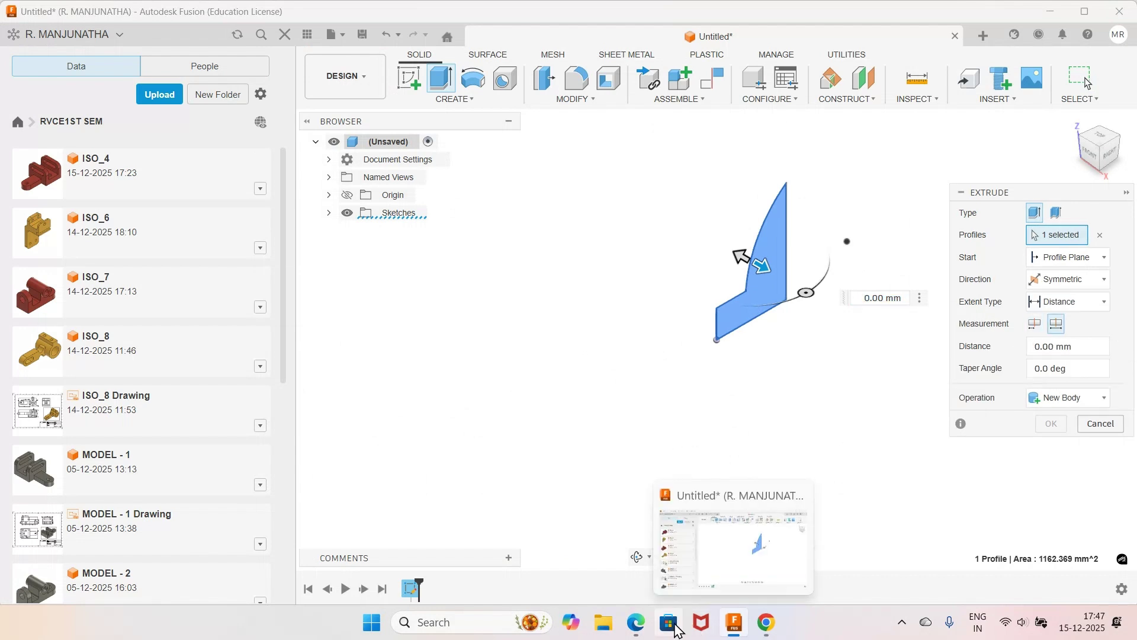
Step: Check the widths in the ISO_5 figure and extrude the side profile with a total length of 68 mm
{"action": "left_click", "coordinate": [636, 629]}
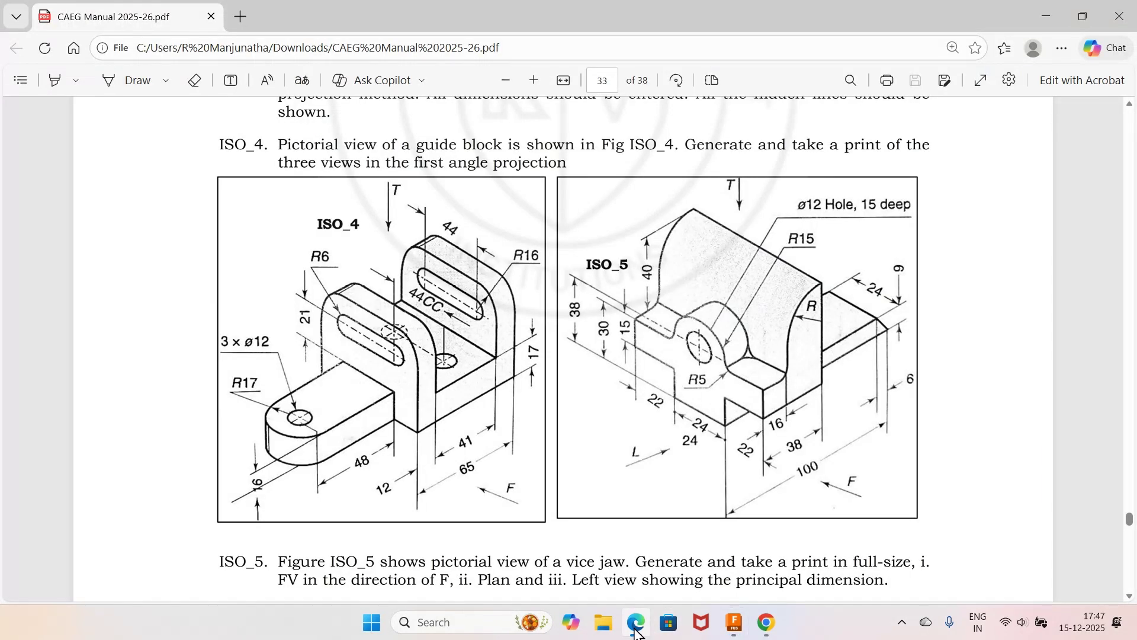
{"action": "left_click", "coordinate": [636, 629]}
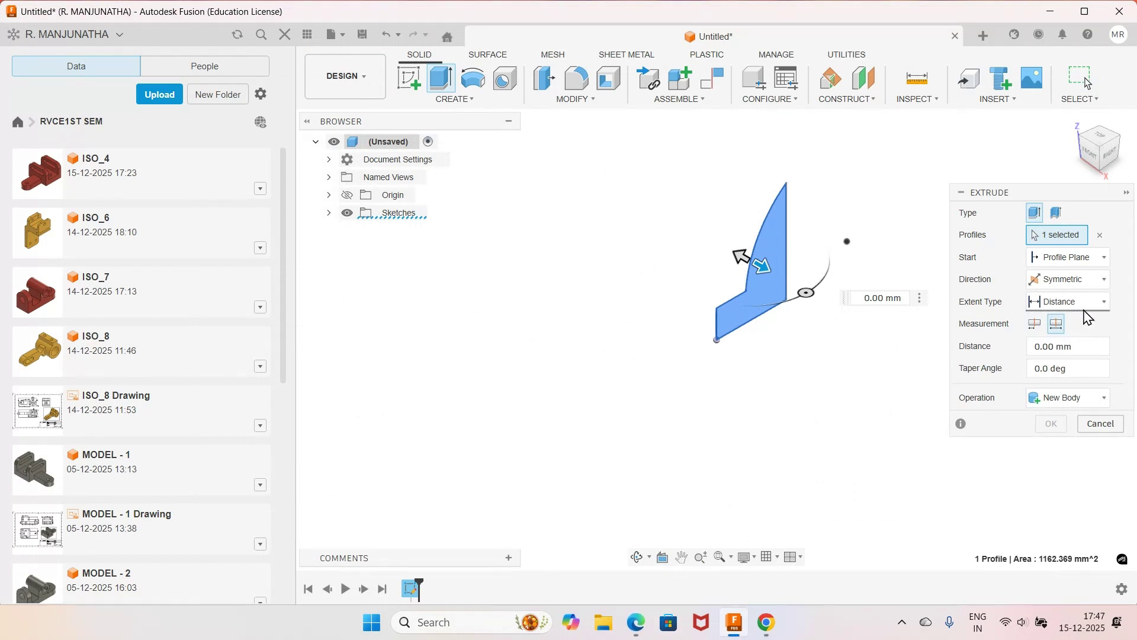
{"action": "left_click", "coordinate": [1036, 346]}
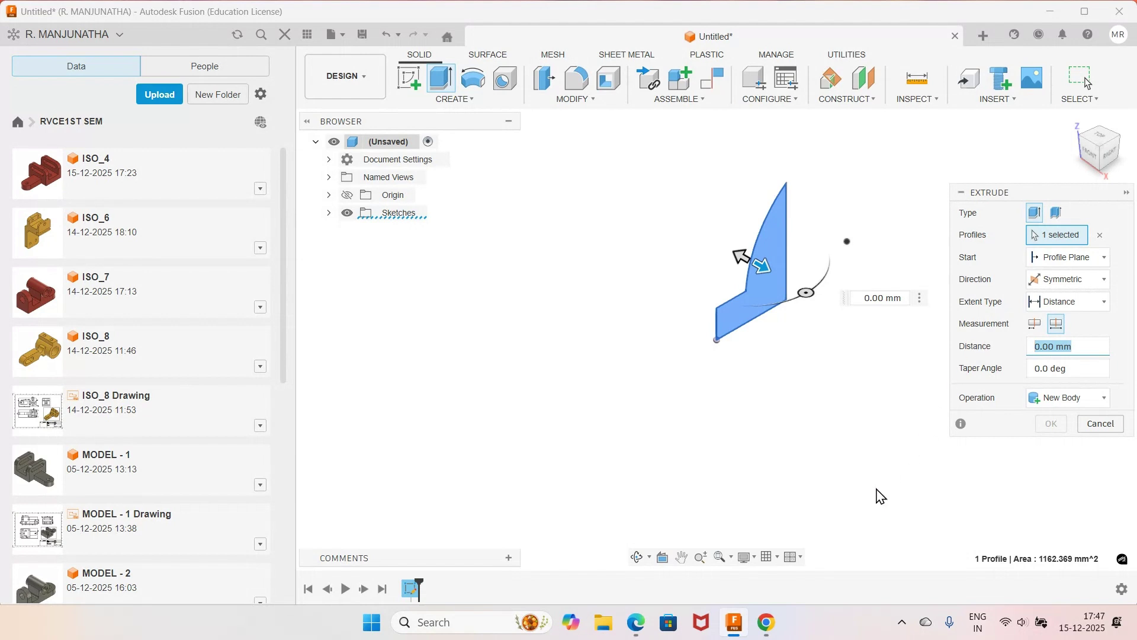
{"action": "left_click", "coordinate": [643, 628]}
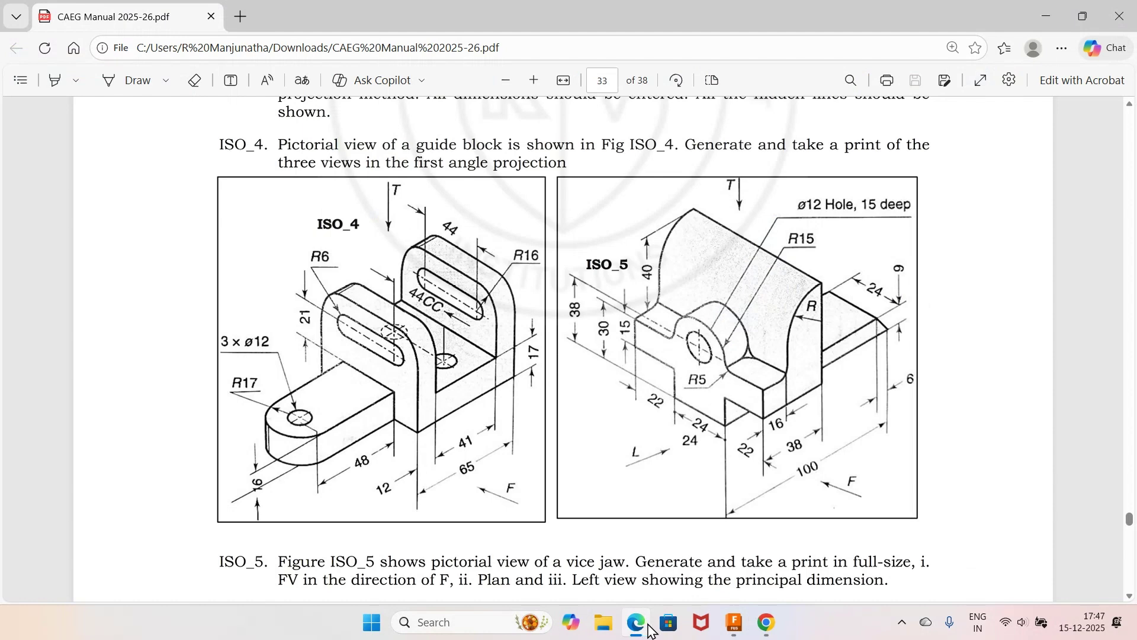
{"action": "left_click", "coordinate": [730, 627]}
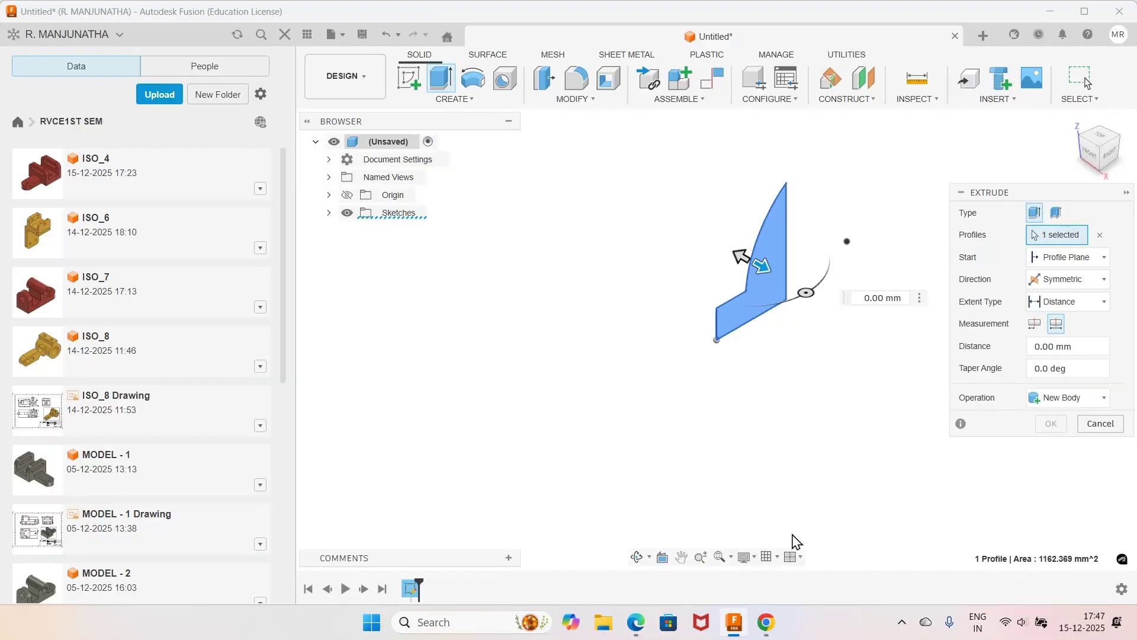
{"action": "left_click", "coordinate": [976, 342]}
{"action": "type", "text": "68"}
{"action": "key", "text": "Return"}
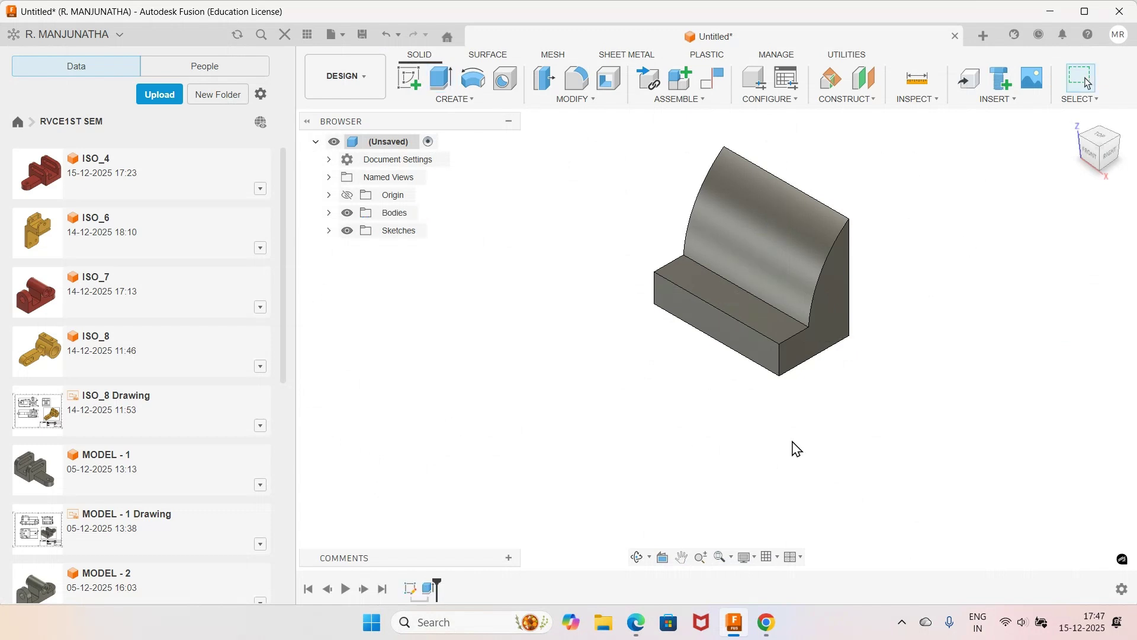
Step: Consult the ISO_5 figure and start a sketch on the vertical front face of the jaw's low step
{"action": "left_click", "coordinate": [635, 622]}
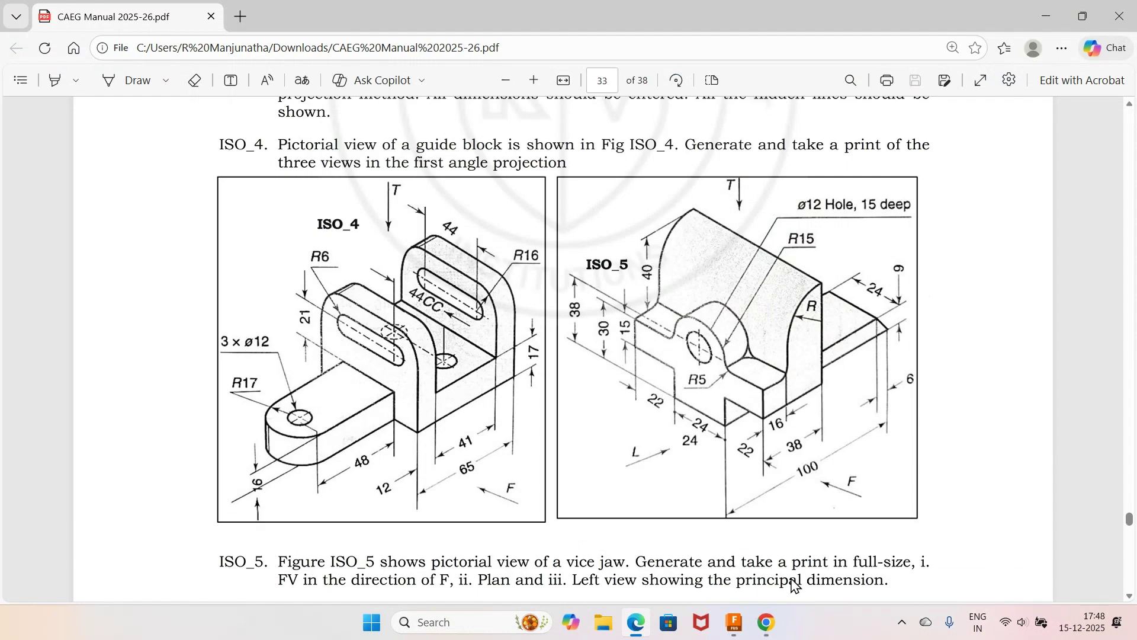
{"action": "left_click", "coordinate": [735, 623]}
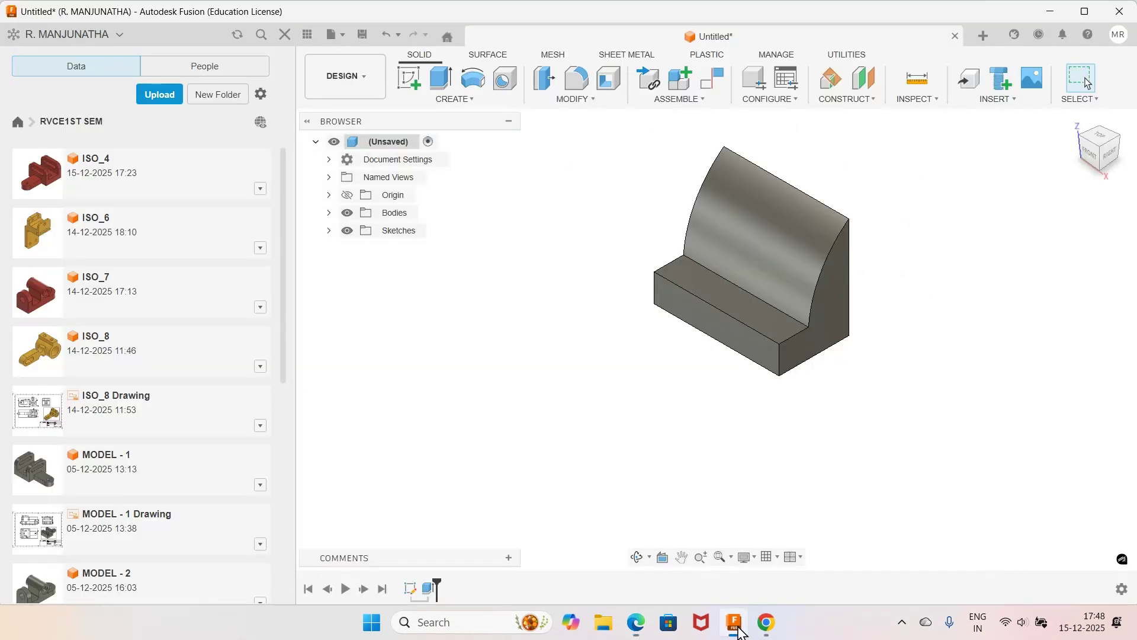
{"action": "left_click", "coordinate": [408, 77]}
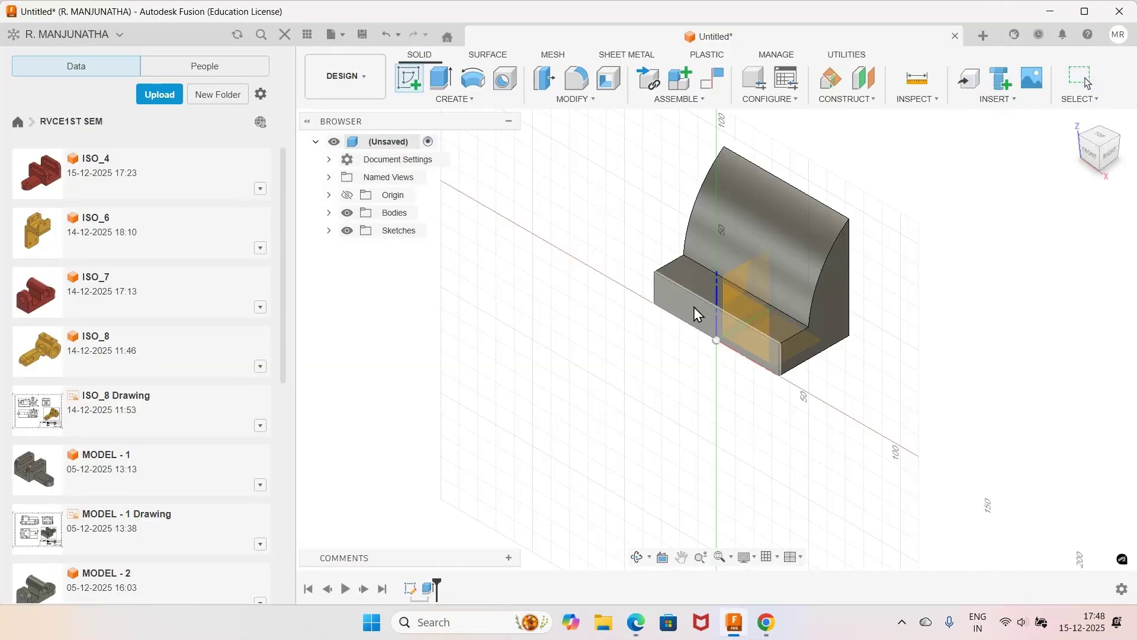
{"action": "left_click", "coordinate": [694, 306]}
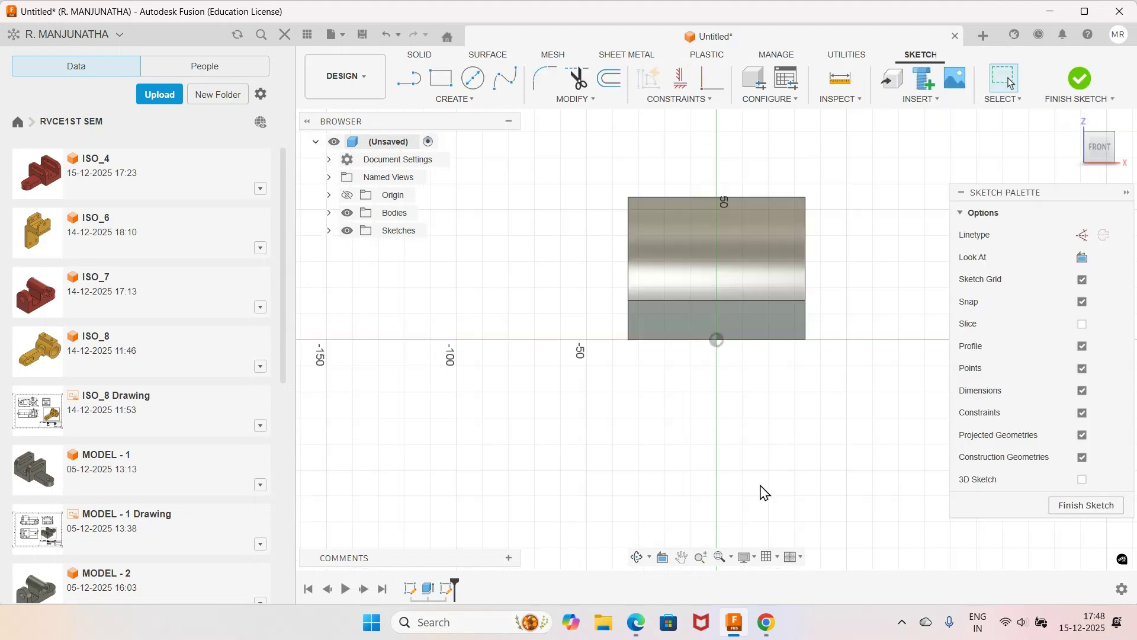
Step: Review the ISO_5 figure and draw a rectangle about 33 mm wide below the front face, starting on its bottom edge
{"action": "left_click", "coordinate": [635, 630]}
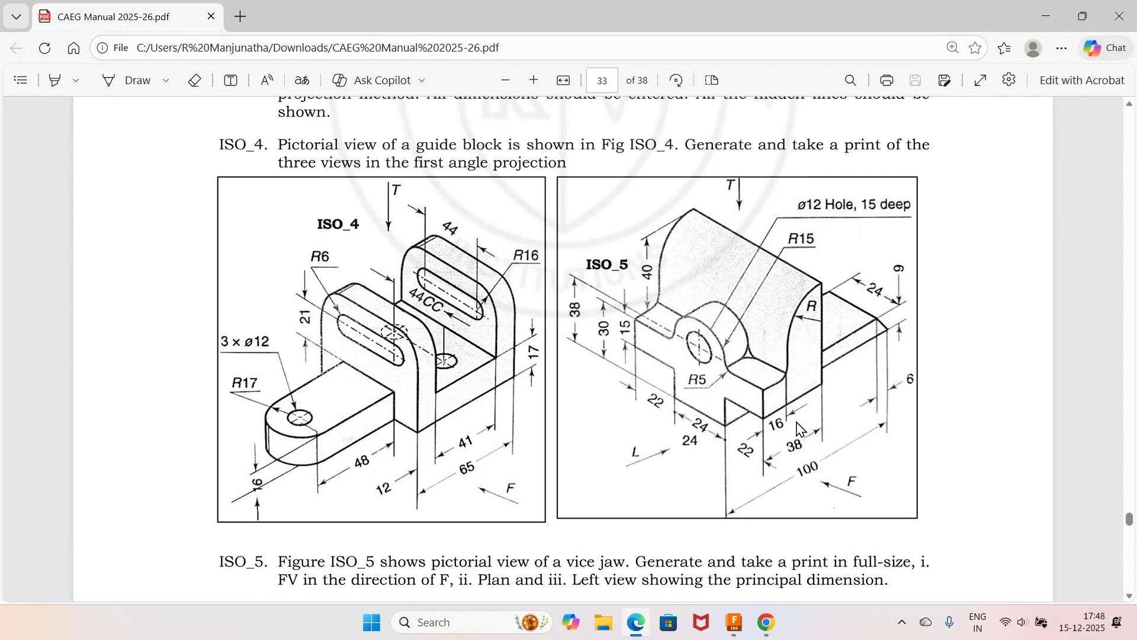
{"action": "left_click", "coordinate": [736, 622]}
{"action": "left_click", "coordinate": [443, 88]}
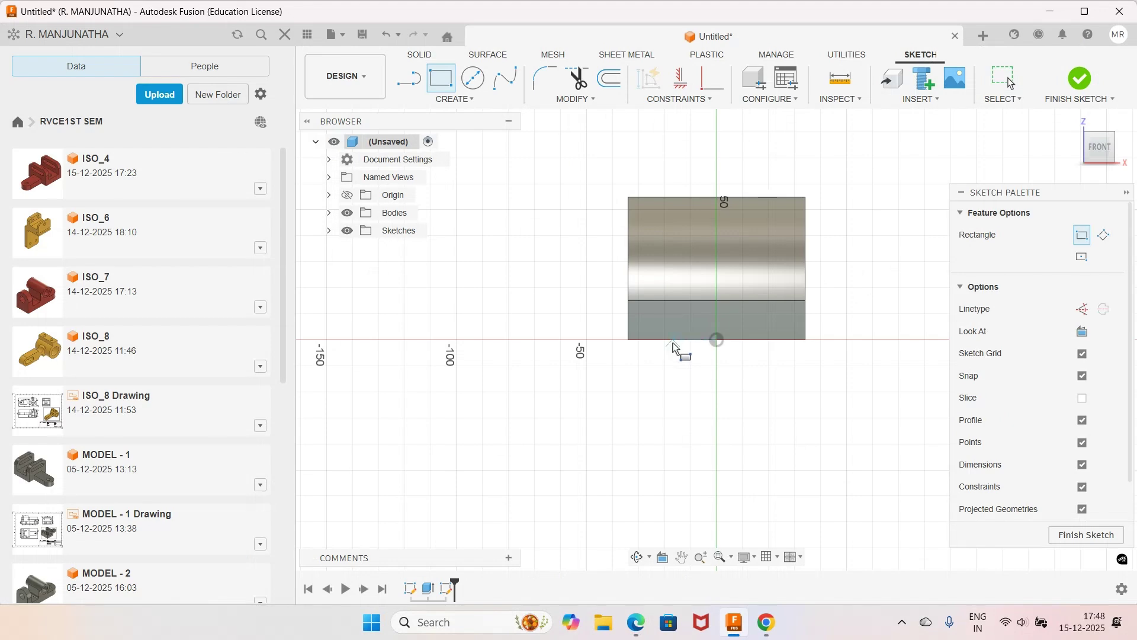
{"action": "left_click", "coordinate": [673, 340]}
{"action": "left_click", "coordinate": [760, 383]}
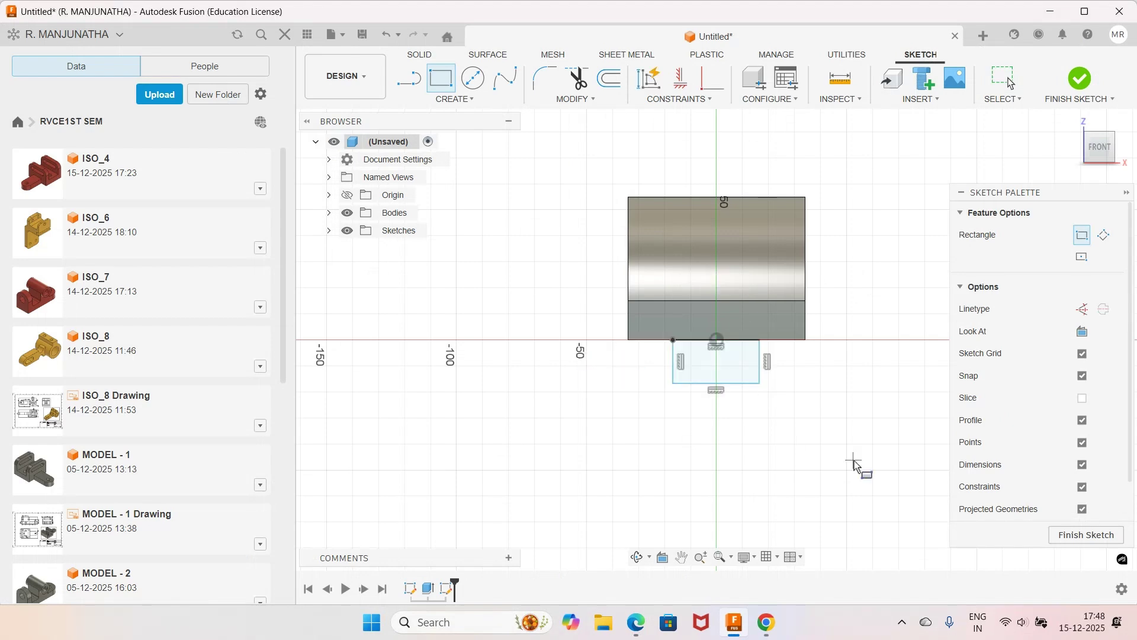
Step: Check the ISO_5 figure and dimension the rectangle's width as 24 mm
{"action": "left_click", "coordinate": [636, 625]}
{"action": "left_click", "coordinate": [636, 625]}
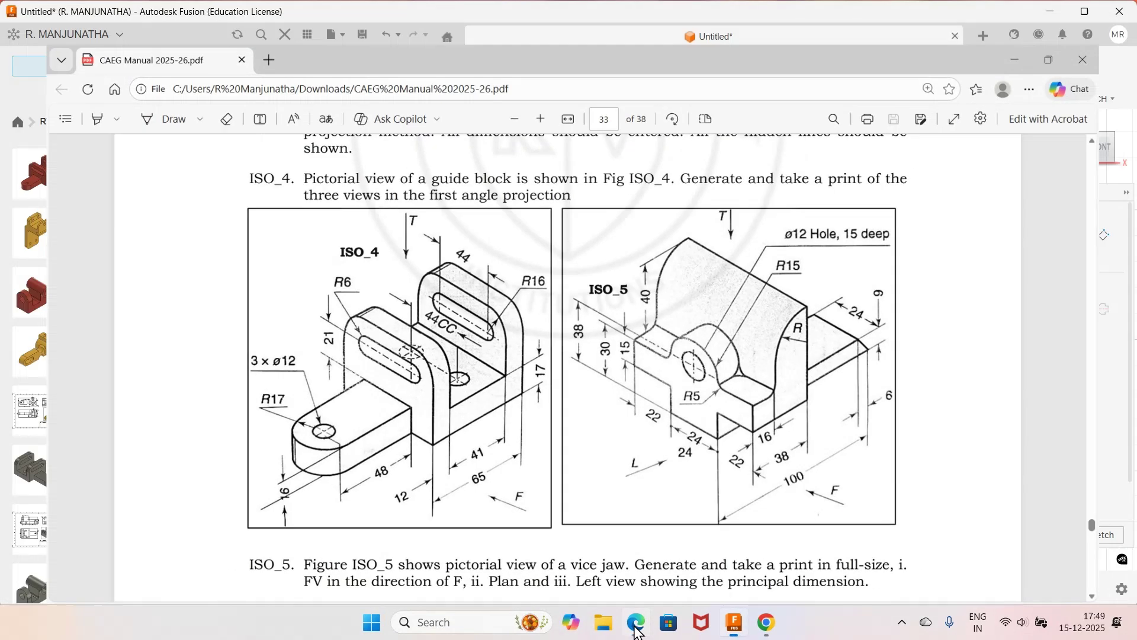
{"action": "key", "text": "d"}
{"action": "left_click", "coordinate": [736, 383]}
{"action": "left_click", "coordinate": [737, 422]}
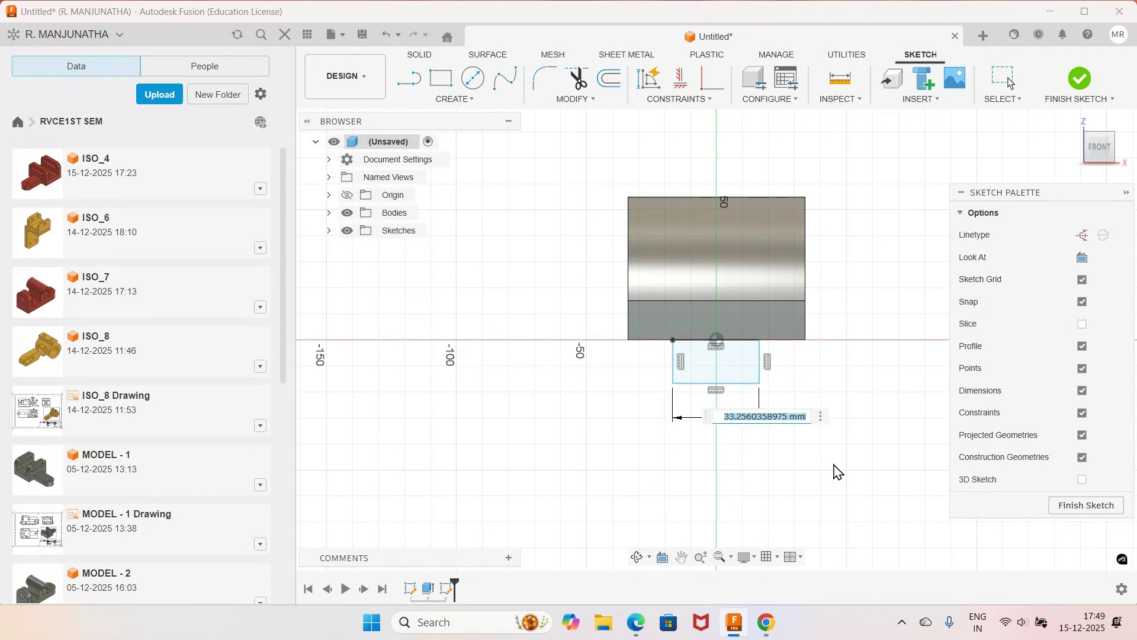
{"action": "type", "text": "24"}
{"action": "key", "text": "Return"}
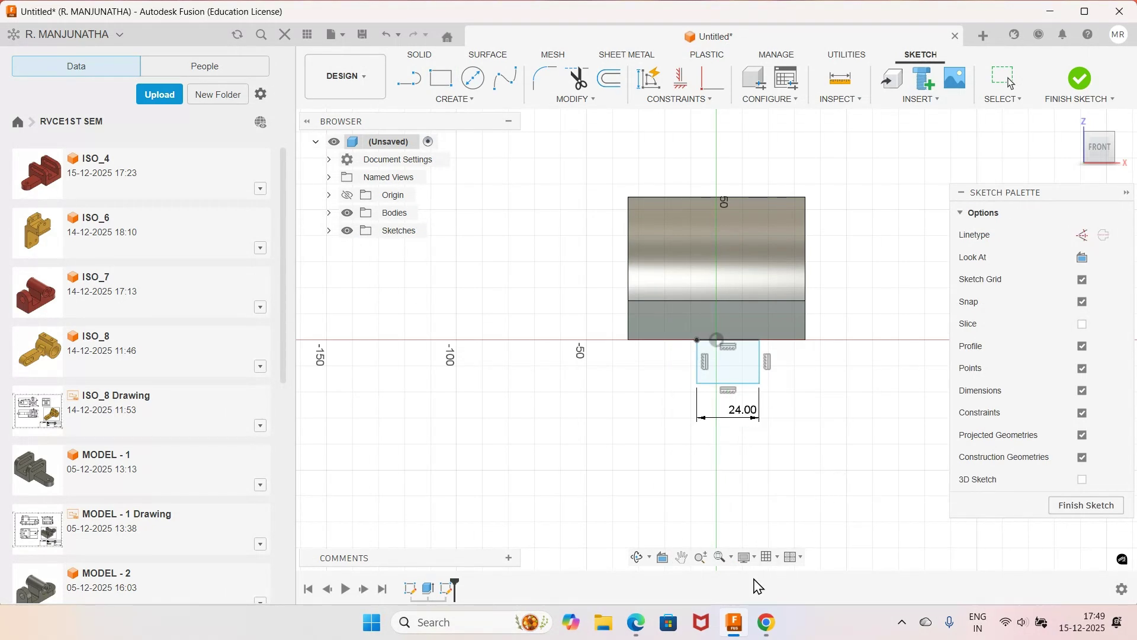
Step: Check the ISO_5 figure and dimension the distance from the block's left edge to the rectangle's left side as 22 mm
{"action": "left_click", "coordinate": [643, 627]}
{"action": "left_click", "coordinate": [636, 623]}
{"action": "left_click", "coordinate": [696, 365]}
{"action": "left_click", "coordinate": [675, 388]}
{"action": "type", "text": "22"}
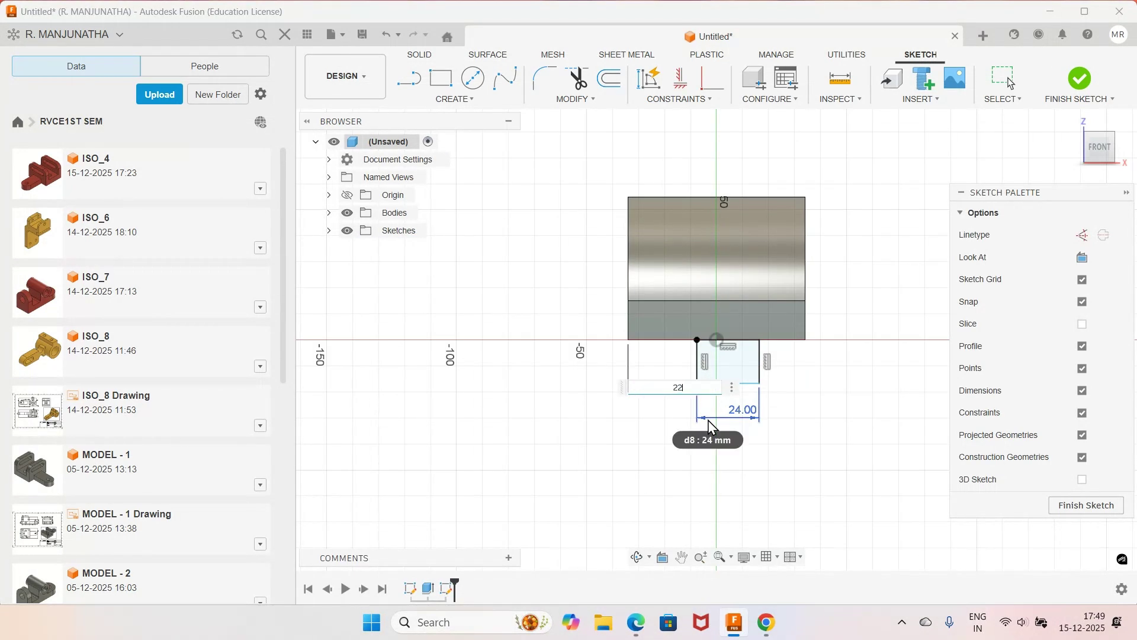
{"action": "key", "text": "Return"}
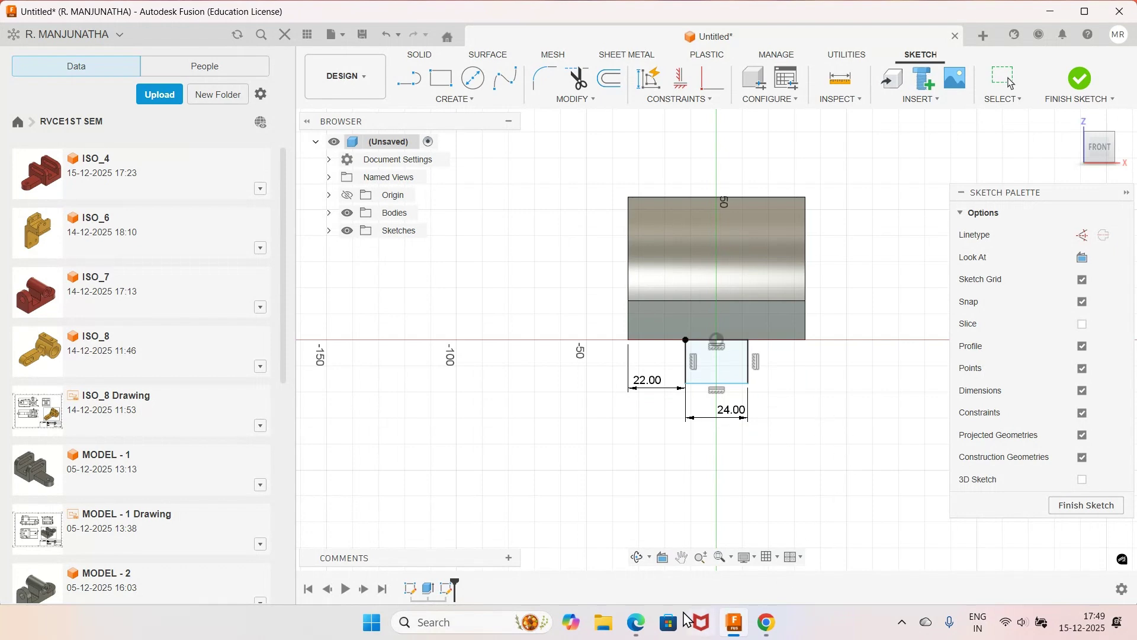
Step: Consult the ISO_5 figure, dimension the rectangle's height as 15 mm, and finish the sketch
{"action": "left_click", "coordinate": [640, 629]}
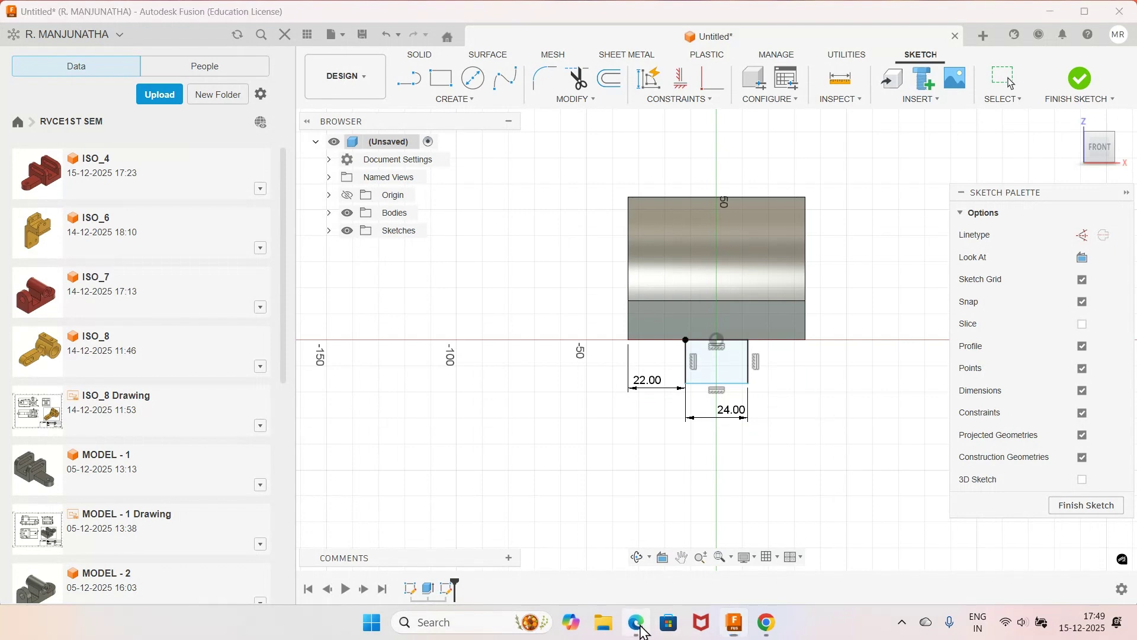
{"action": "left_click", "coordinate": [640, 629]}
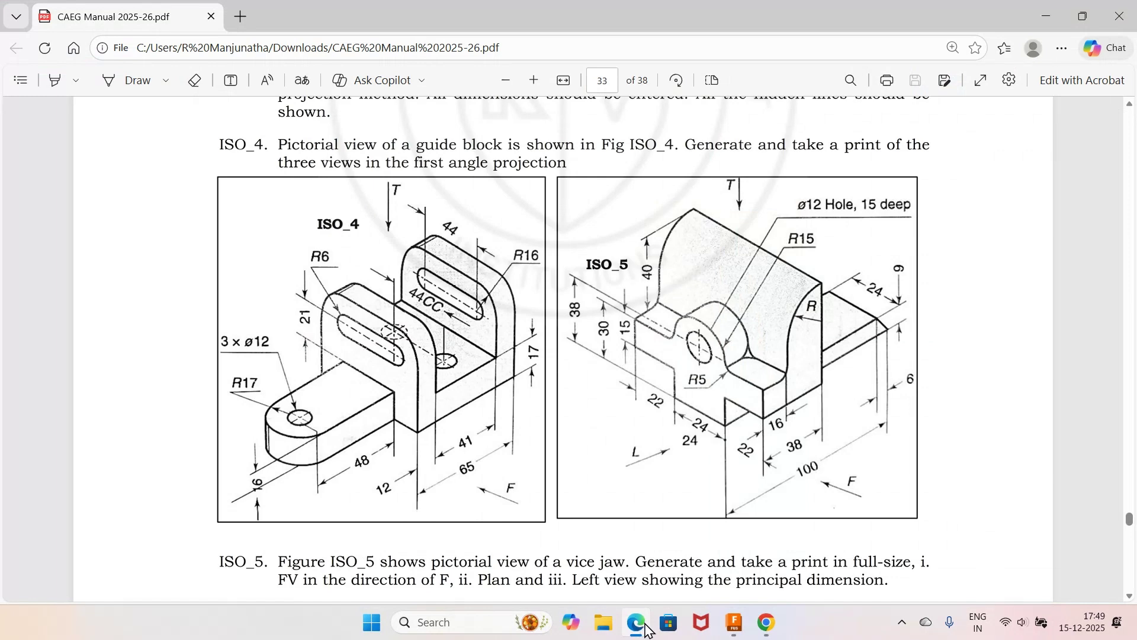
{"action": "left_click", "coordinate": [648, 629]}
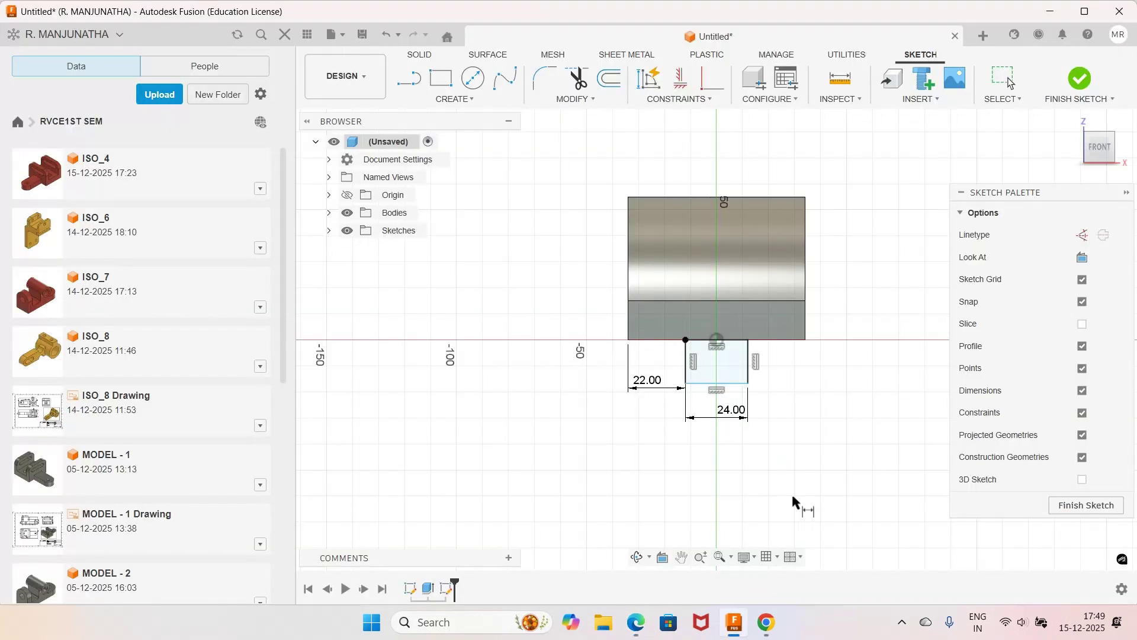
{"action": "left_click", "coordinate": [750, 372]}
{"action": "left_click", "coordinate": [779, 368]}
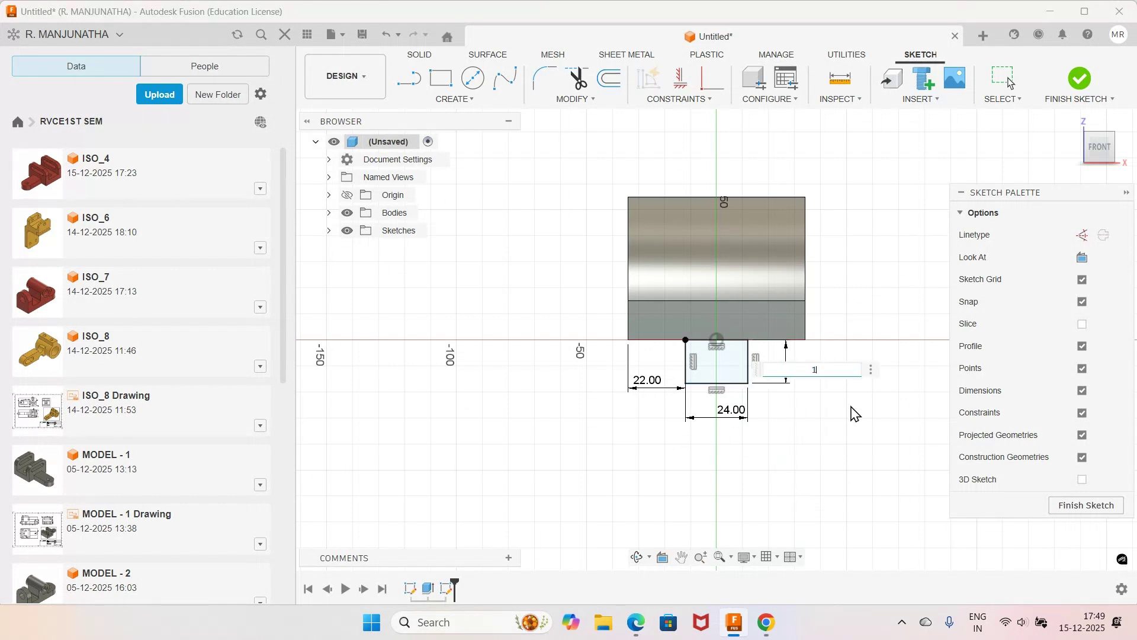
{"action": "type", "text": "15"}
{"action": "key", "text": "Return"}
{"action": "left_click", "coordinate": [1086, 82]}
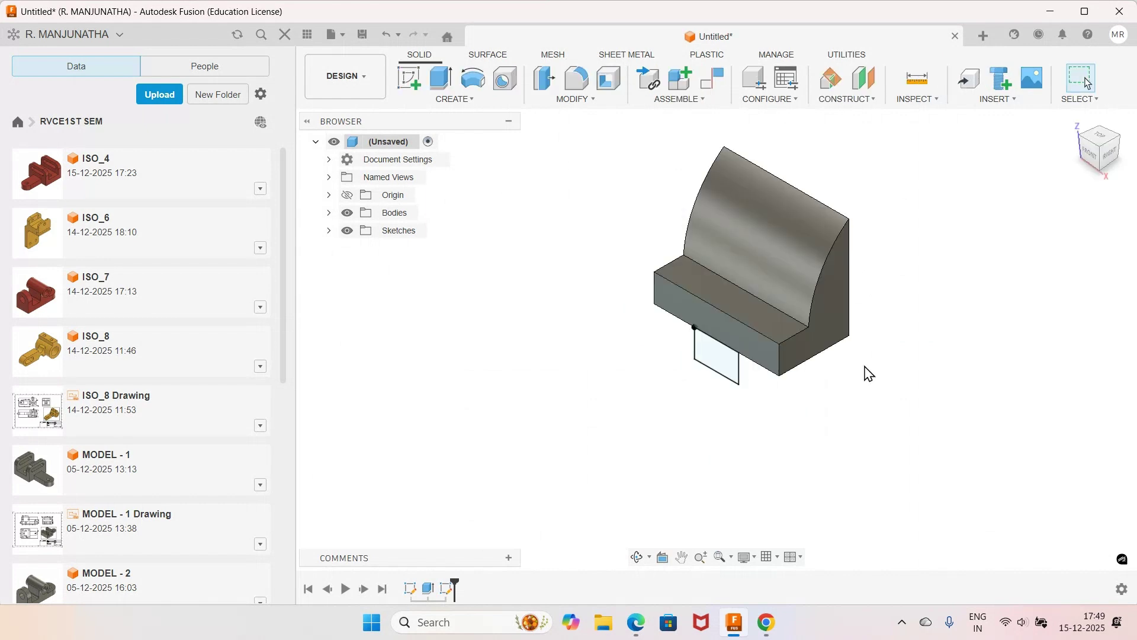
Step: Extrude the rectangle -38 mm under the block and join it to the body
{"action": "left_click", "coordinate": [441, 78]}
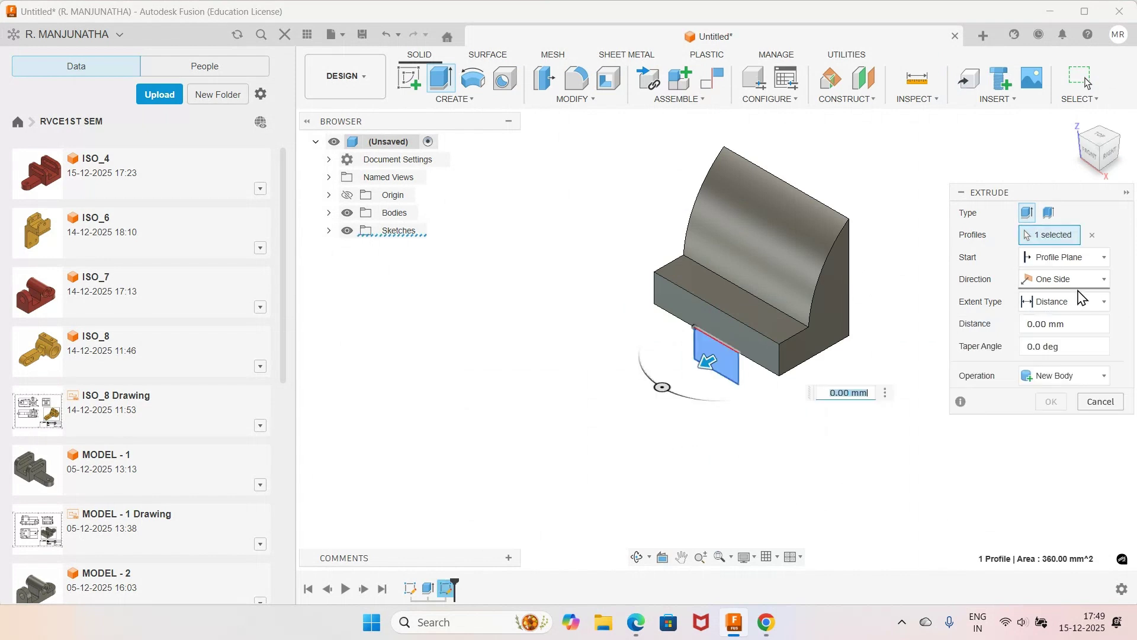
{"action": "left_click", "coordinate": [1079, 324]}
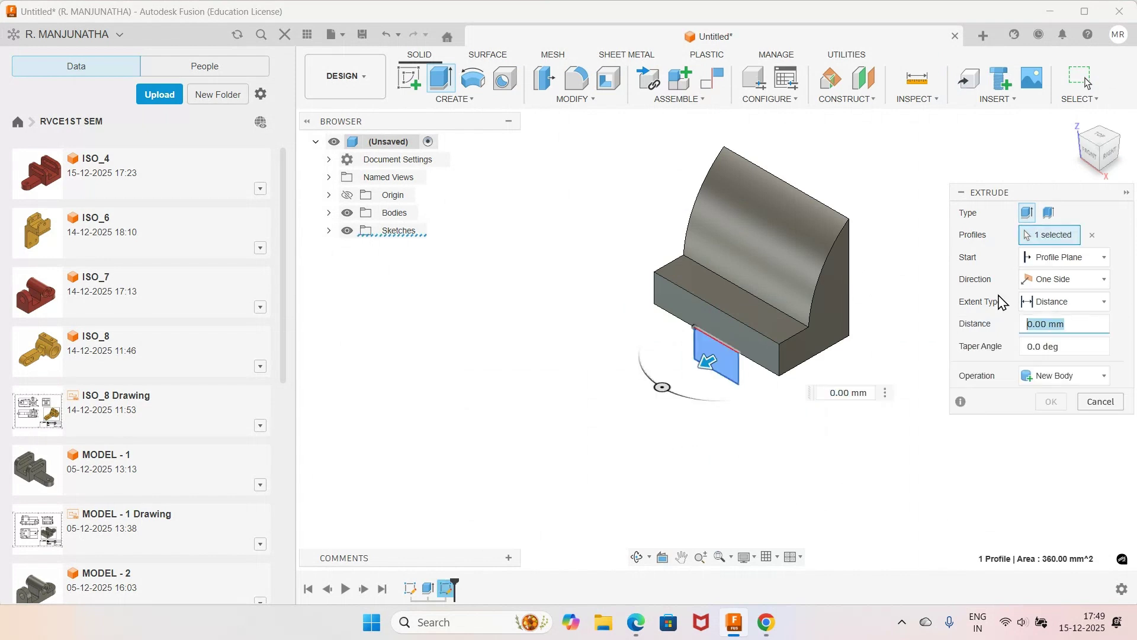
{"action": "type", "text": "-38"}
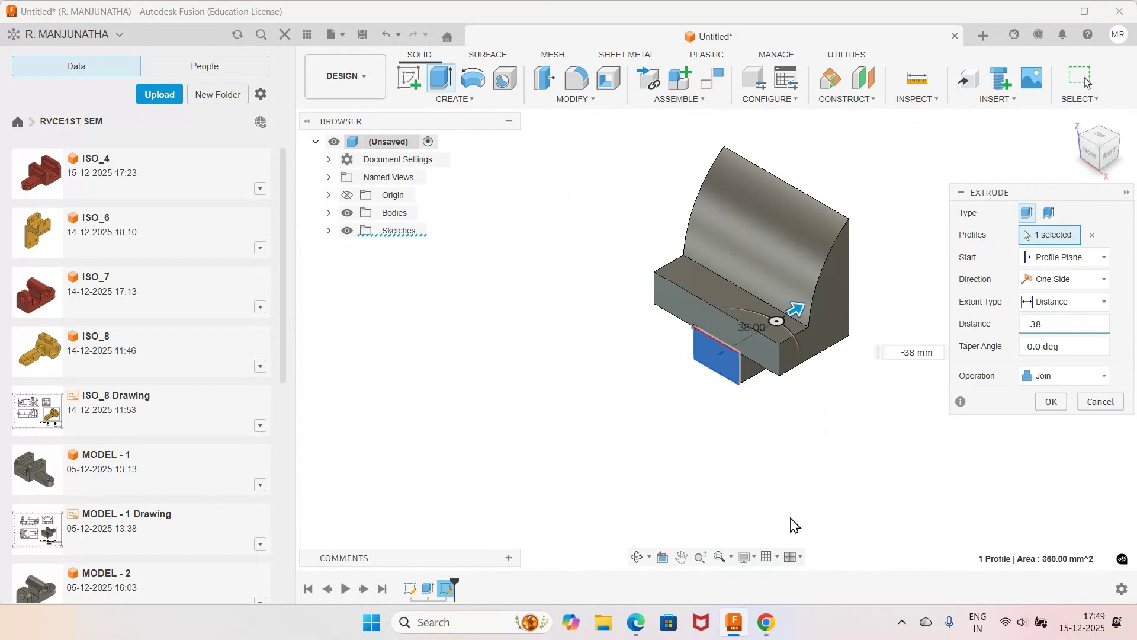
{"action": "key", "text": "Return"}
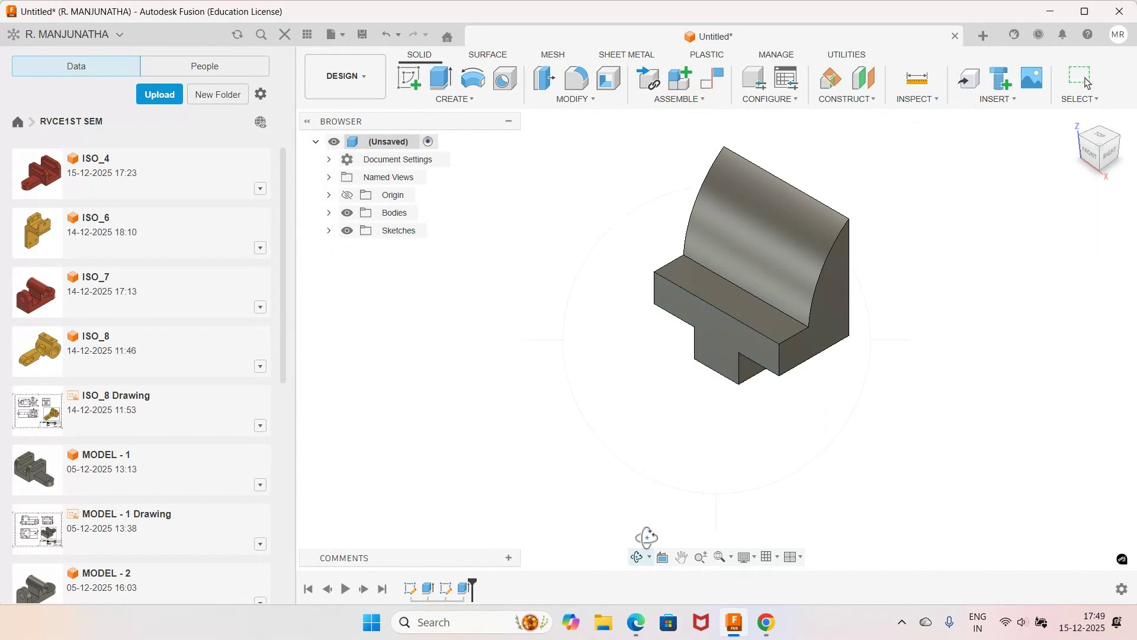
Step: Check the ISO_5 figure for the rear tongue and start a sketch on the vertical origin plane parallel to the body's side profile
{"action": "left_click_drag", "start_coordinate": [795, 401], "coordinate": [807, 382]}
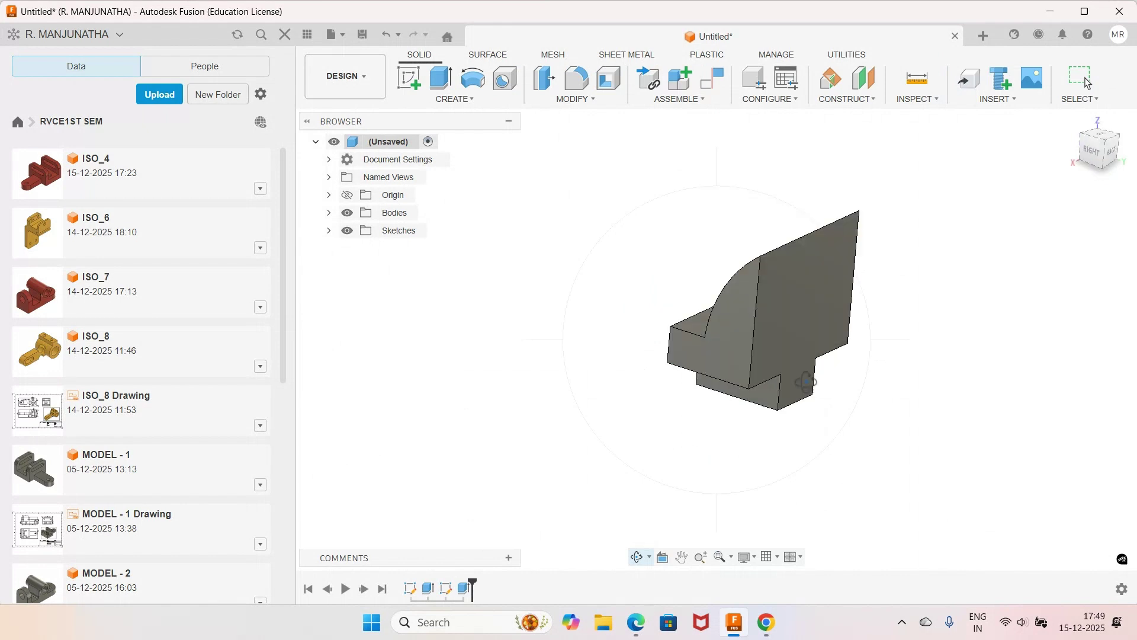
{"action": "right_click", "coordinate": [735, 418]}
{"action": "left_click", "coordinate": [705, 486]}
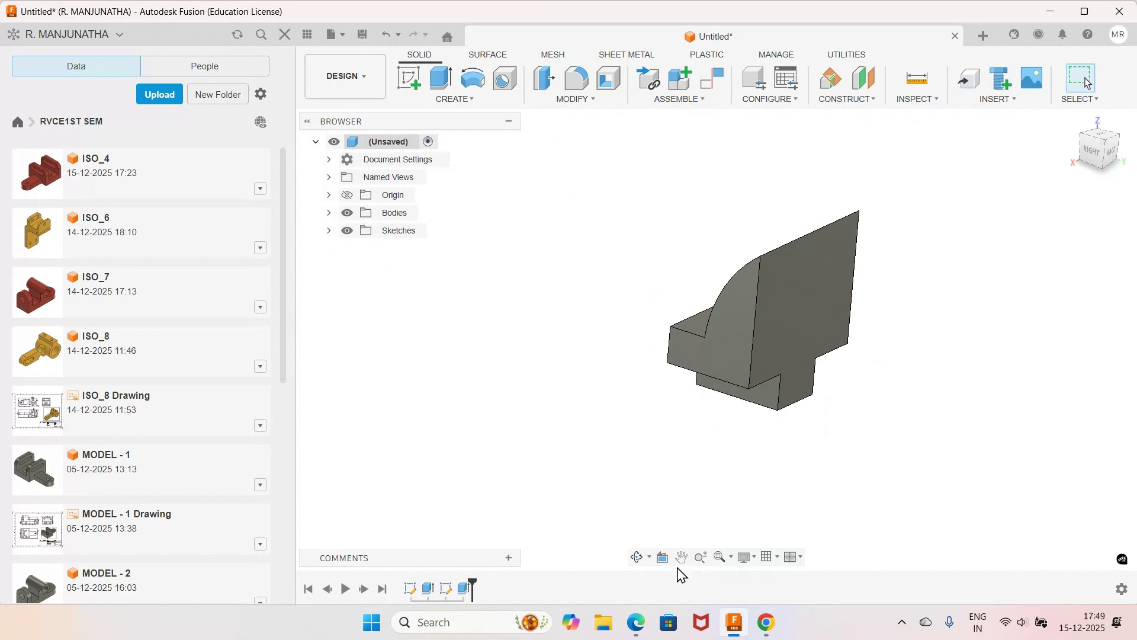
{"action": "left_click", "coordinate": [636, 622]}
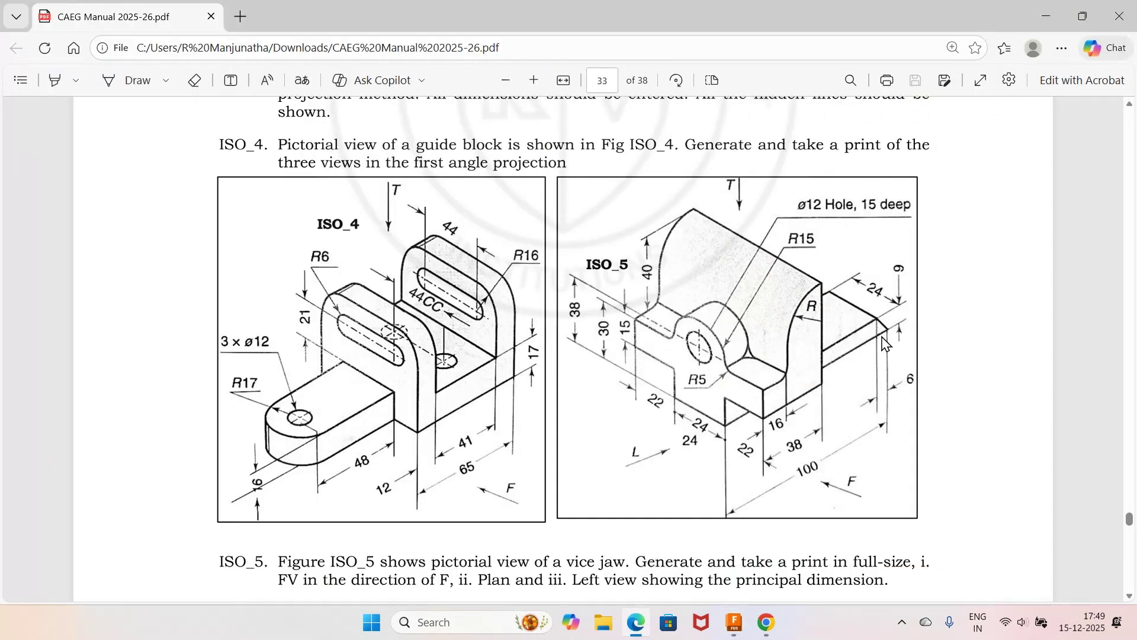
{"action": "left_click", "coordinate": [736, 623]}
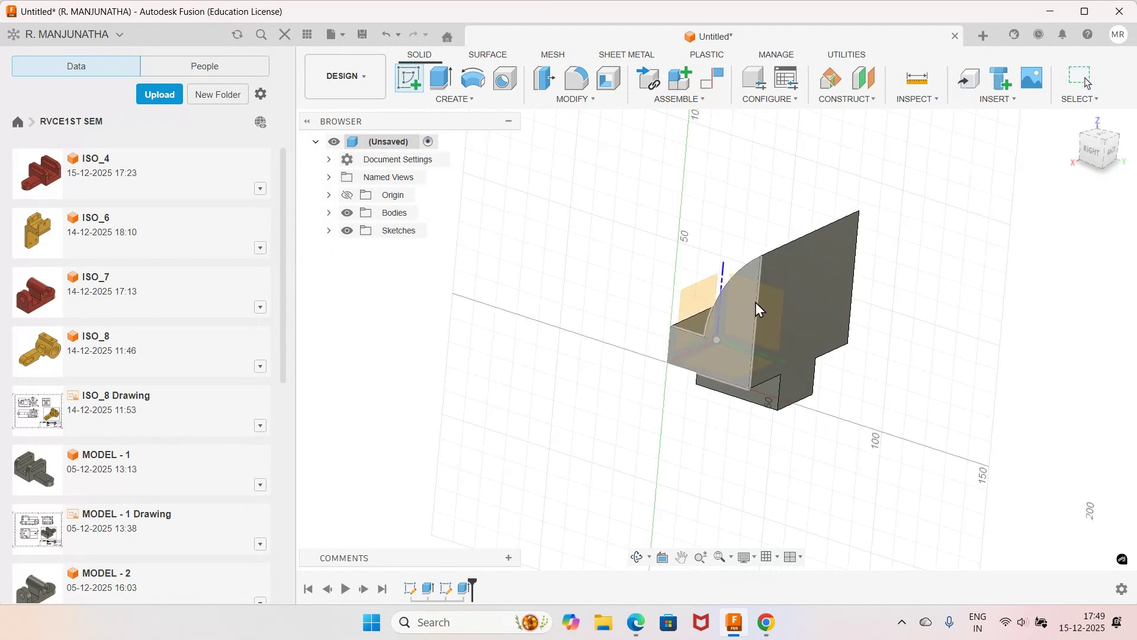
{"action": "left_click", "coordinate": [726, 295]}
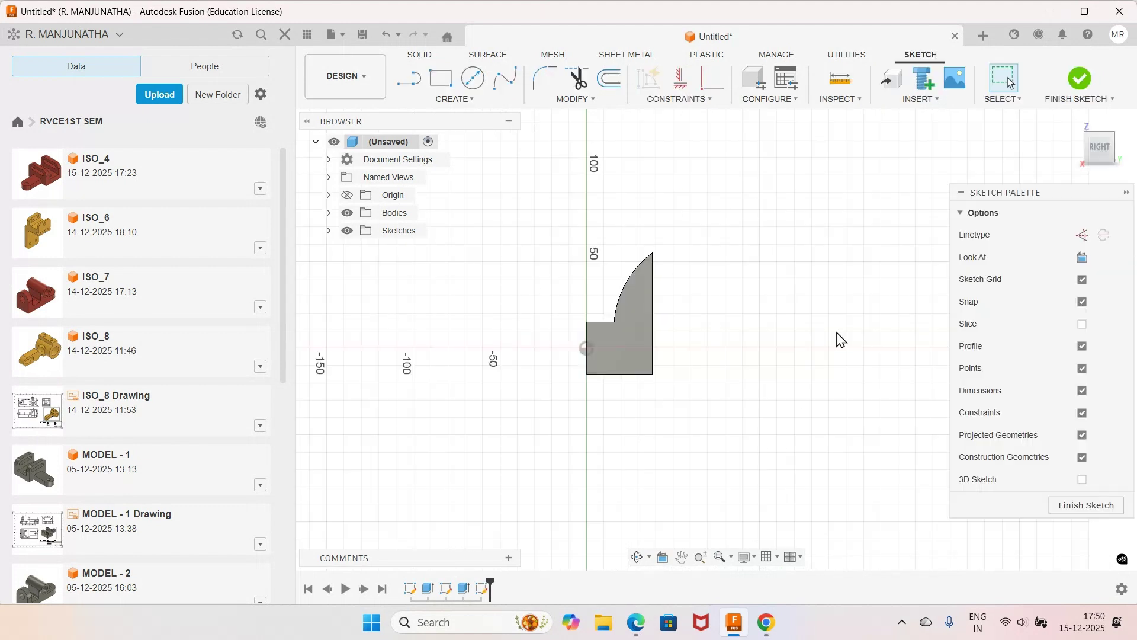
Step: Consult the ISO_5 figure again and project the lower block's rear vertical edge into the sketch
{"action": "key", "text": "alt+Tab"}
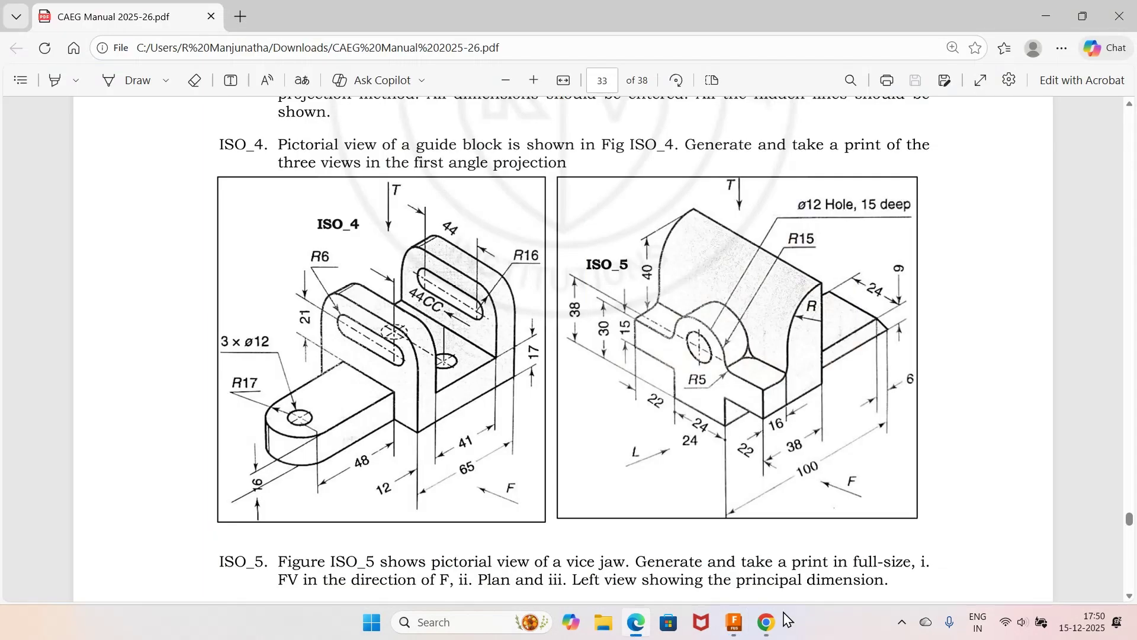
{"action": "mouse_move", "coordinate": [735, 622]}
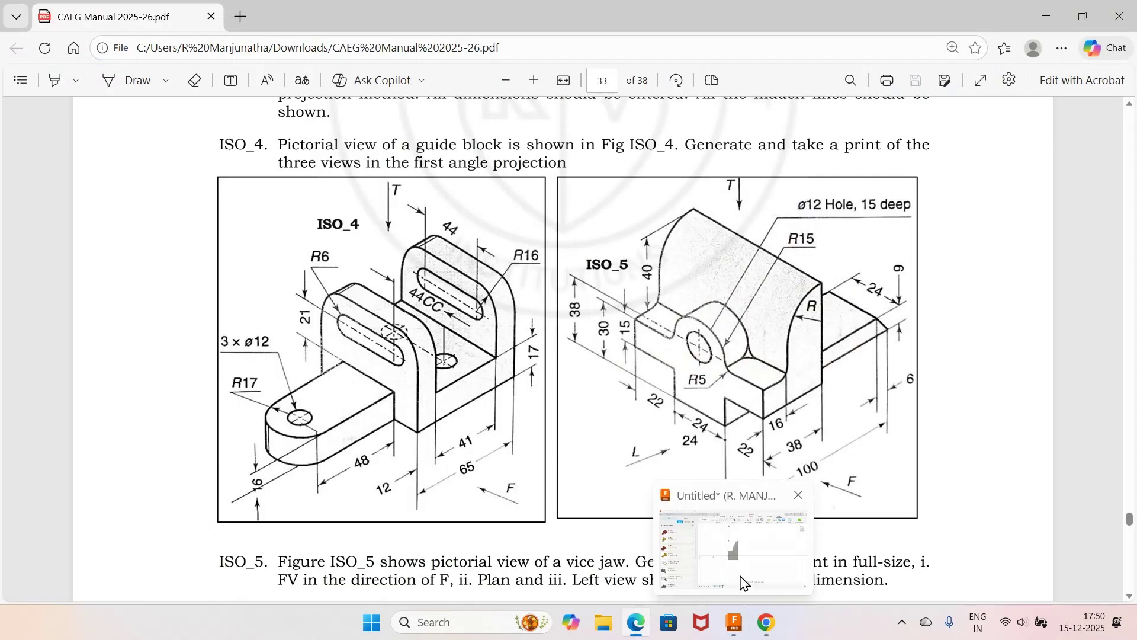
{"action": "left_click", "coordinate": [744, 583]}
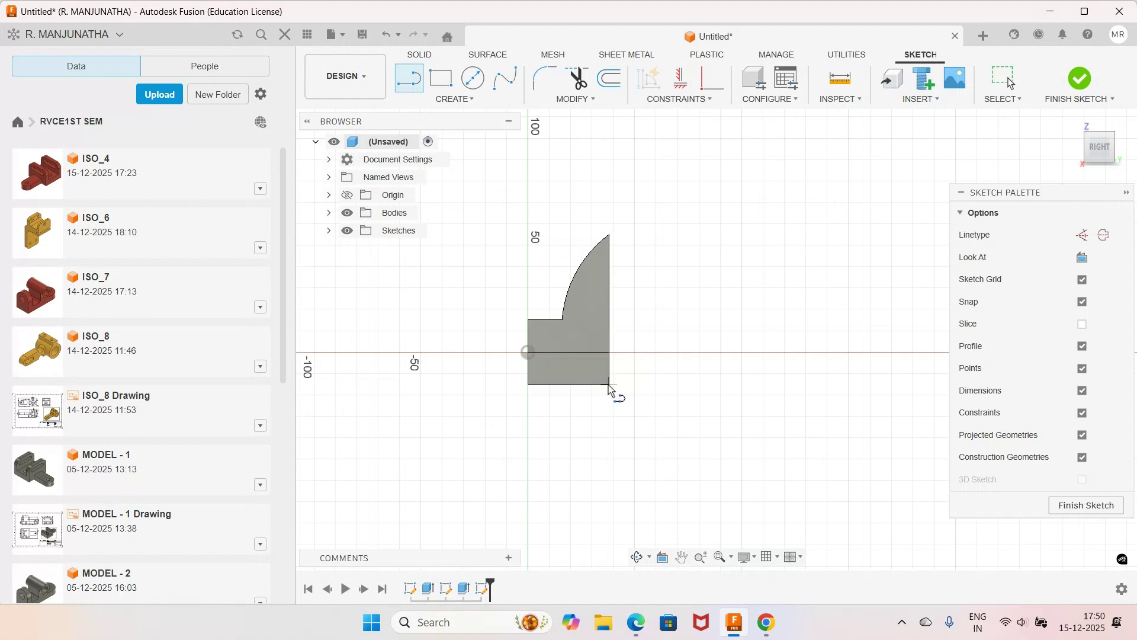
{"action": "key", "text": "p"}
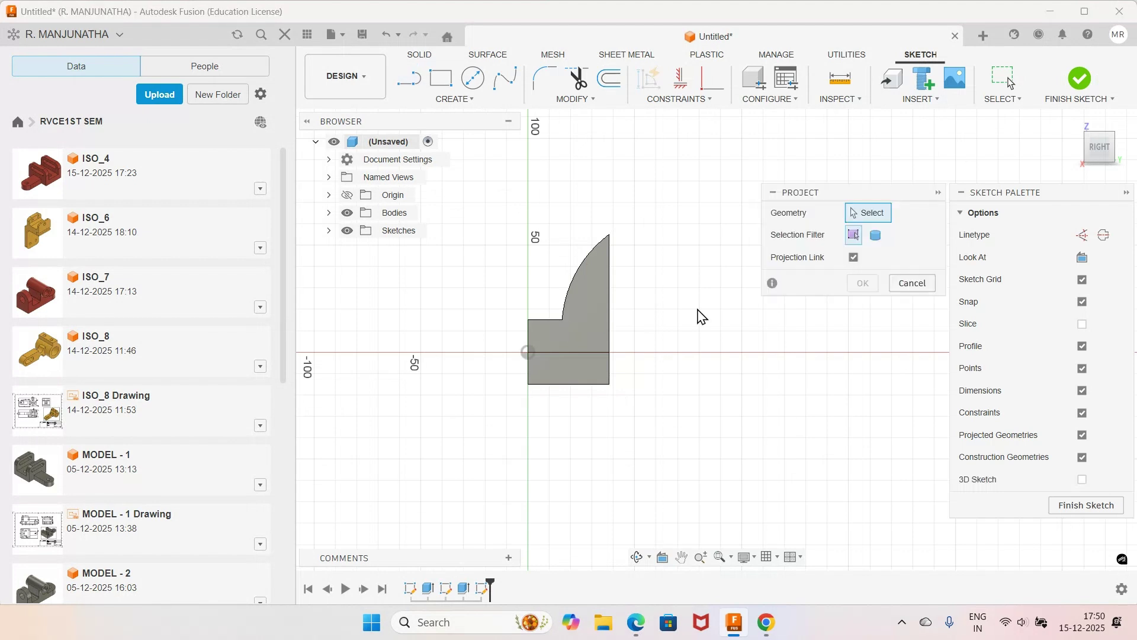
{"action": "left_click", "coordinate": [613, 379]}
{"action": "left_click", "coordinate": [865, 285]}
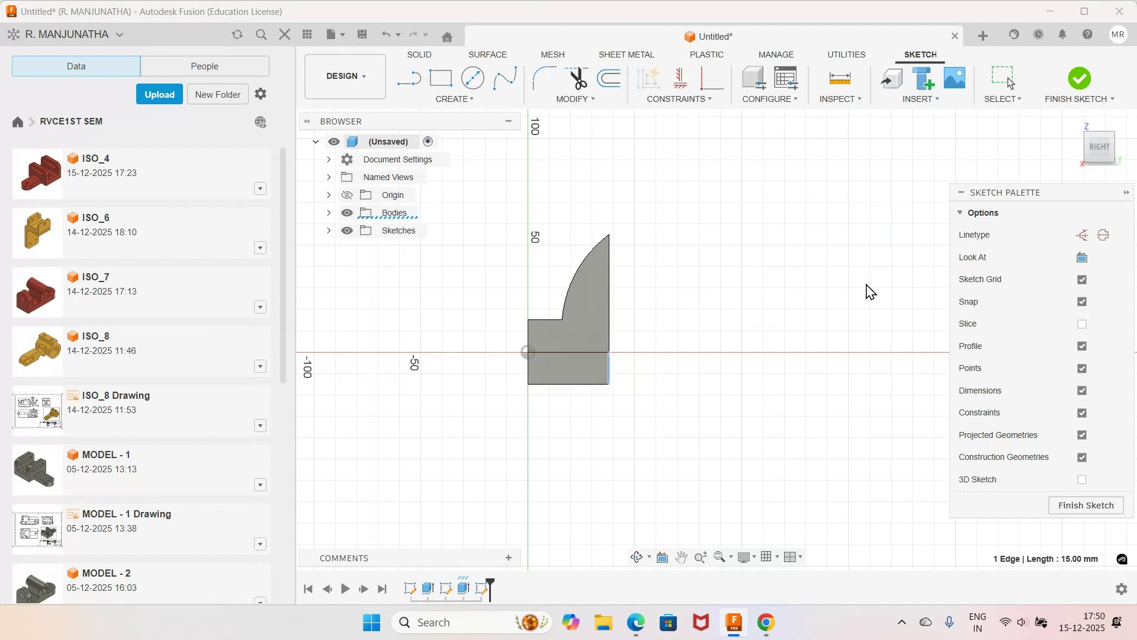
Step: Sketch the tongue outline from the block's lower rear corner, about 132 mm long and 12.5 mm high, with a sloping far end
{"action": "key", "text": "l"}
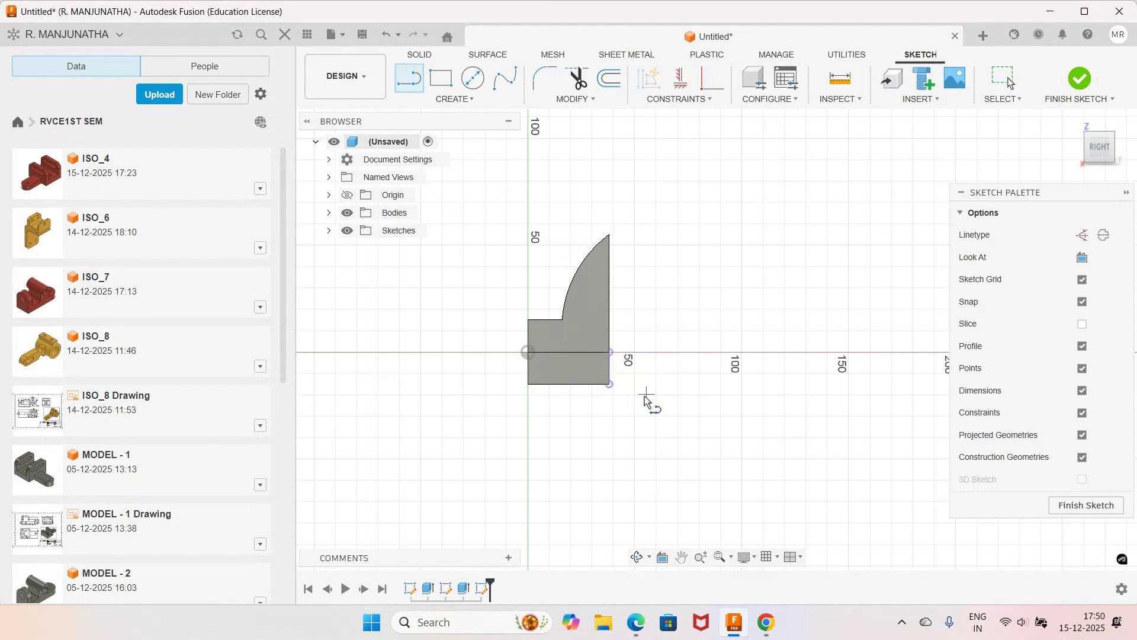
{"action": "left_click", "coordinate": [610, 384]}
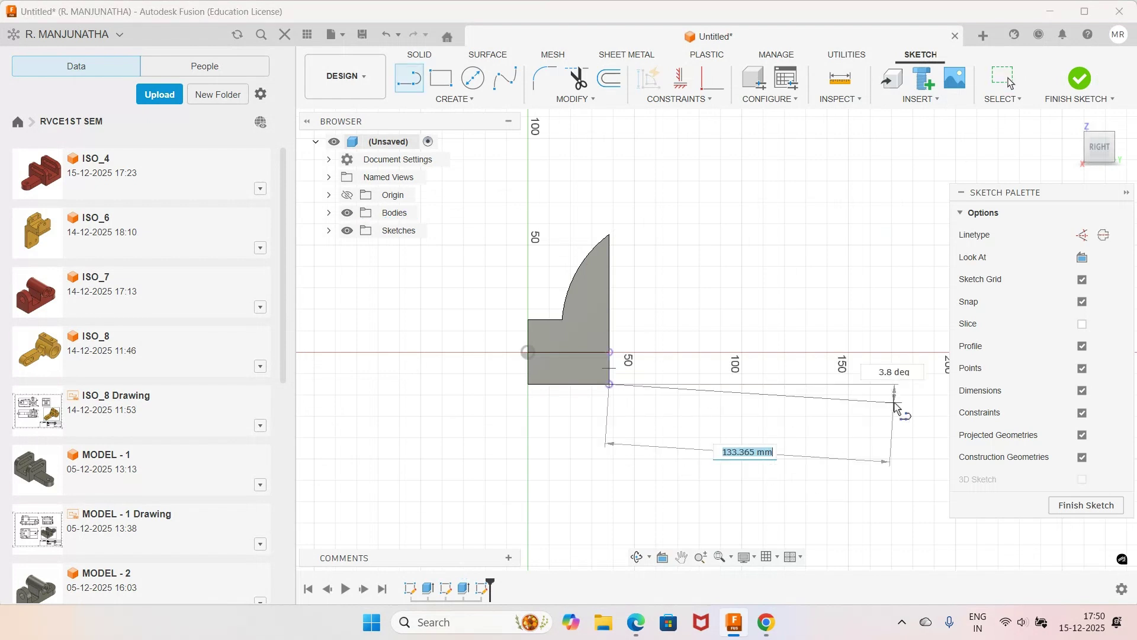
{"action": "left_click", "coordinate": [892, 384]}
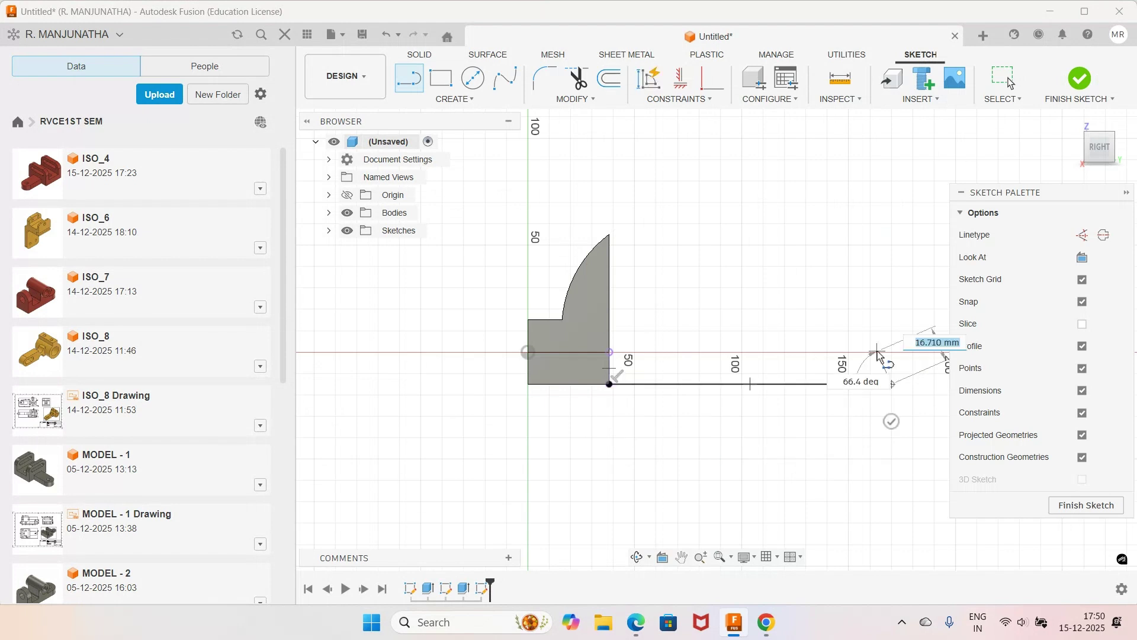
{"action": "left_click", "coordinate": [877, 353]}
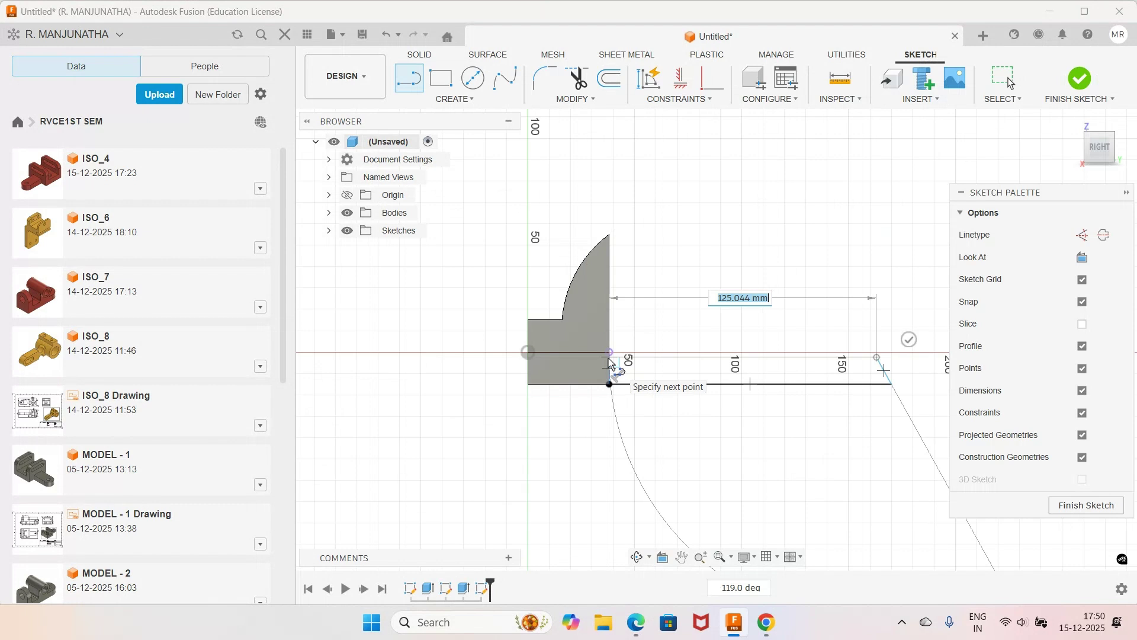
{"action": "left_click", "coordinate": [609, 354]}
{"action": "key", "text": "Escape"}
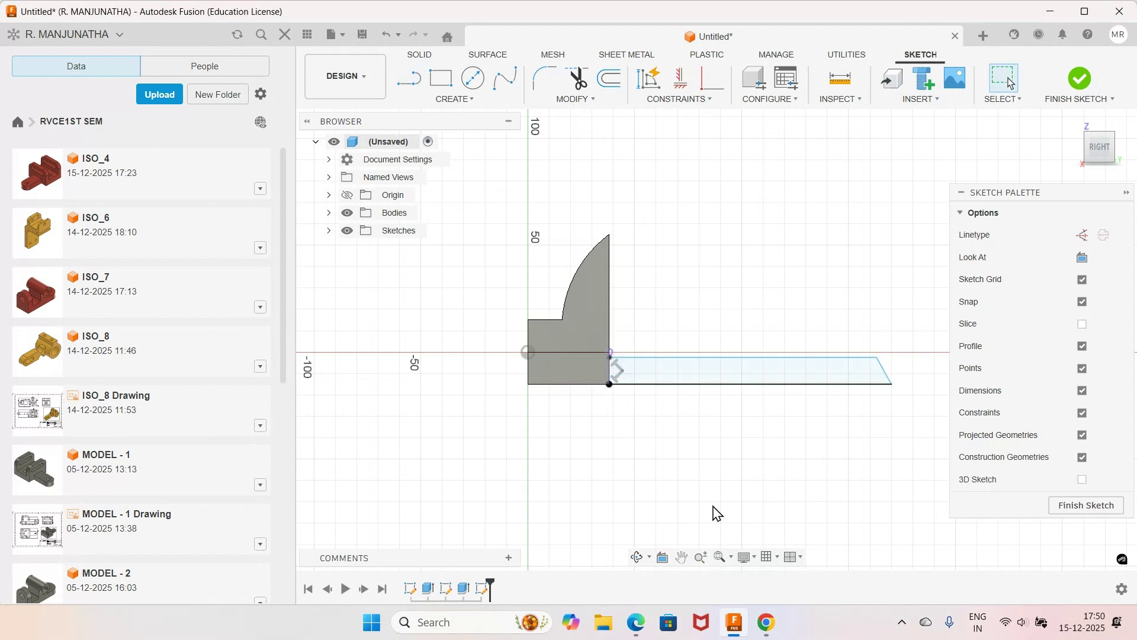
Step: Check the ISO_5 figure and dimension the tongue outline's bottom line as 62 mm
{"action": "key", "text": "alt+Tab"}
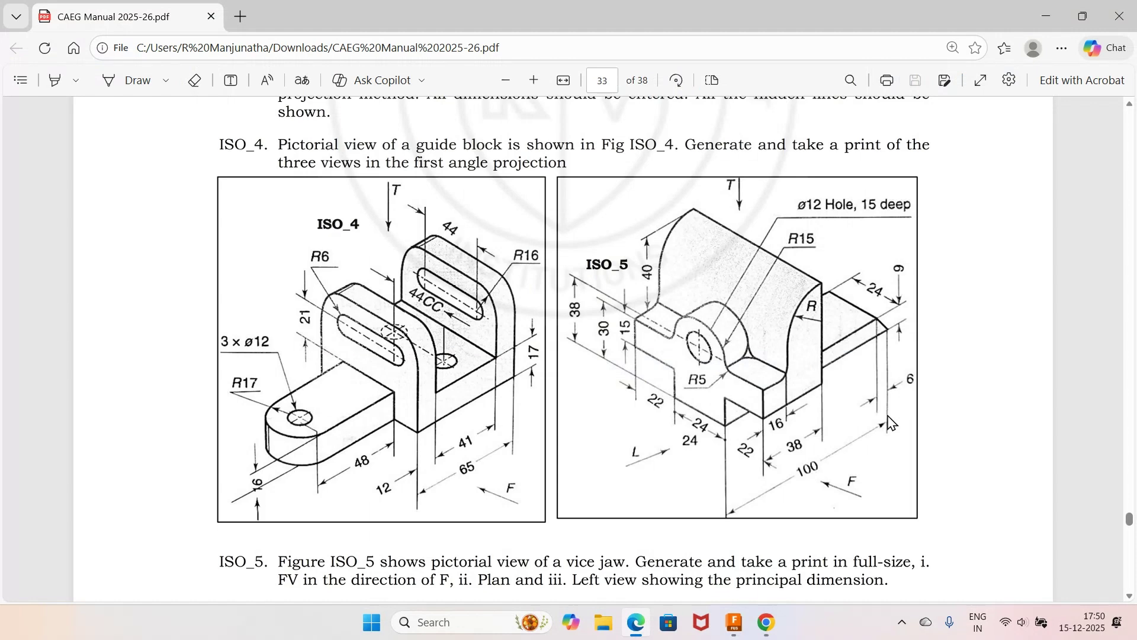
{"action": "mouse_move", "coordinate": [735, 622]}
{"action": "left_click", "coordinate": [734, 524]}
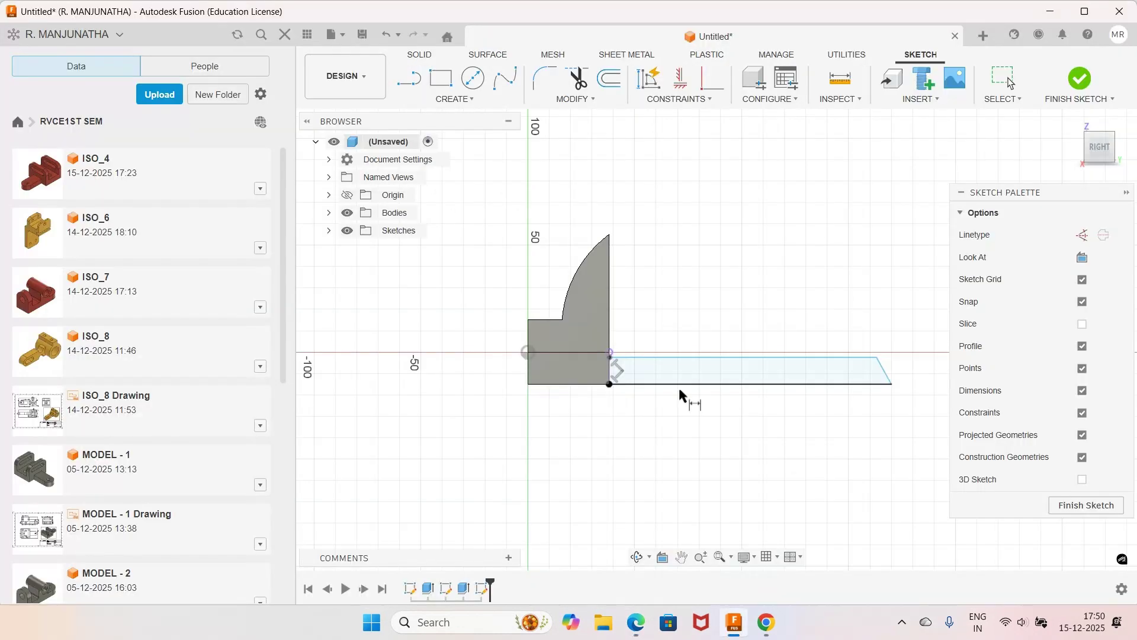
{"action": "left_click", "coordinate": [680, 386]}
{"action": "left_click", "coordinate": [740, 418]}
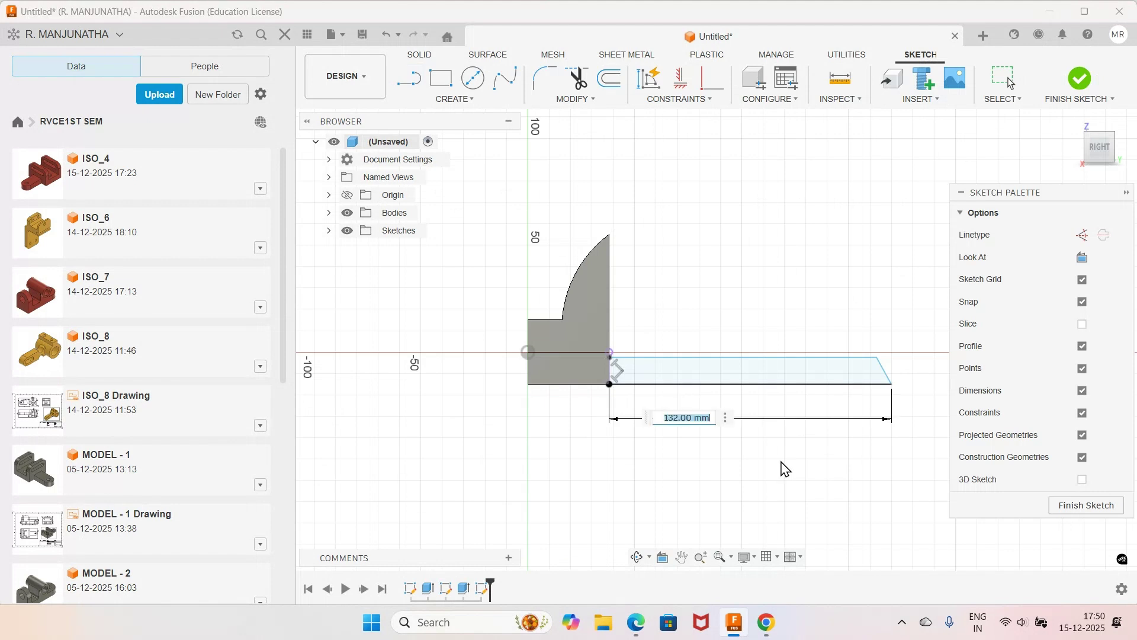
{"action": "type", "text": "62"}
{"action": "key", "text": "Return"}
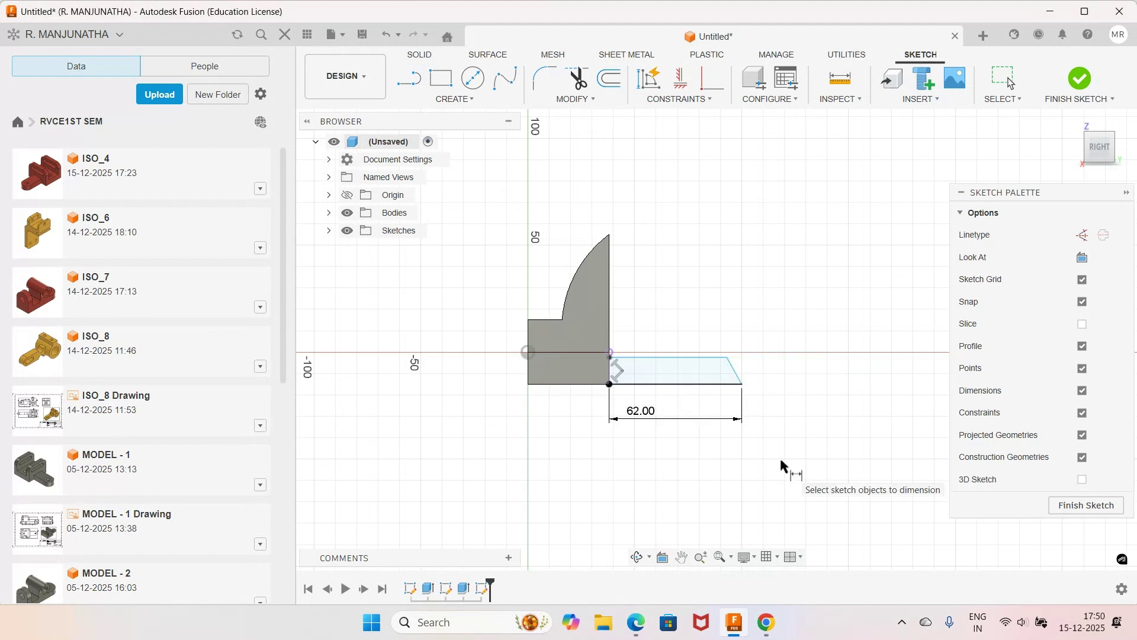
Step: Dimension the tongue's height between its upper and lower lines as 6 mm
{"action": "left_click", "coordinate": [635, 626]}
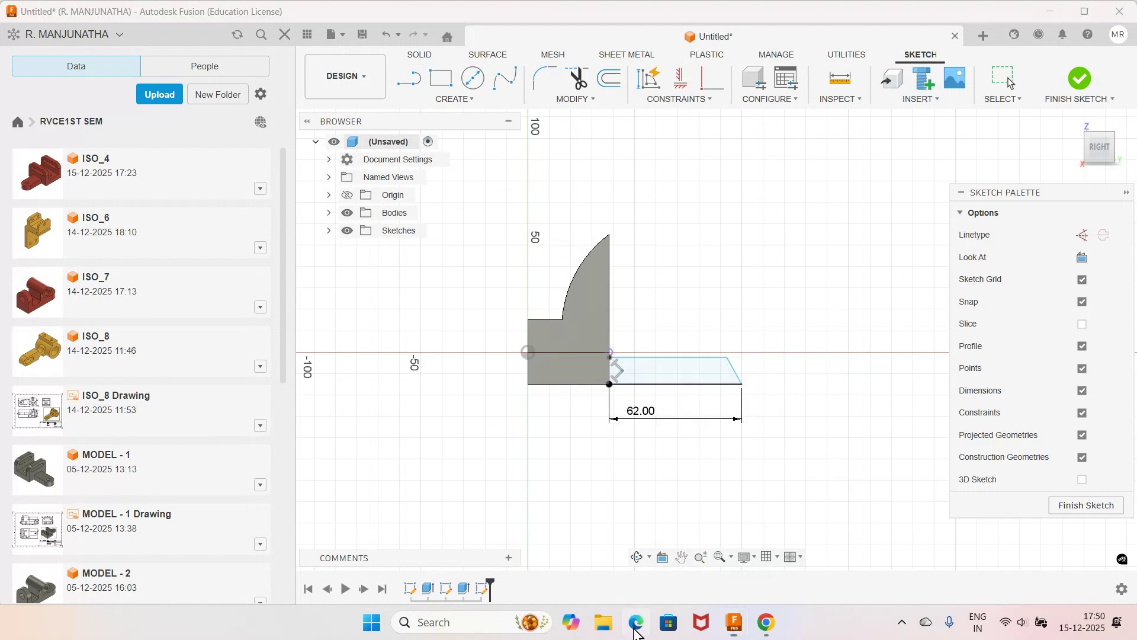
{"action": "left_click", "coordinate": [716, 358]}
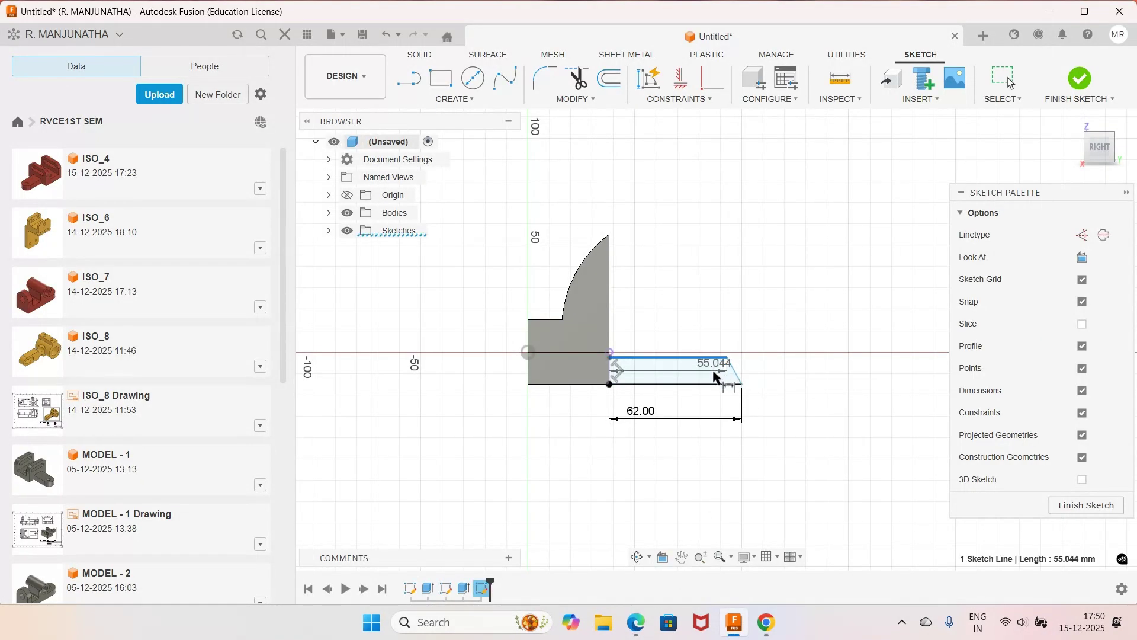
{"action": "left_click", "coordinate": [715, 385]}
{"action": "left_click", "coordinate": [777, 375]}
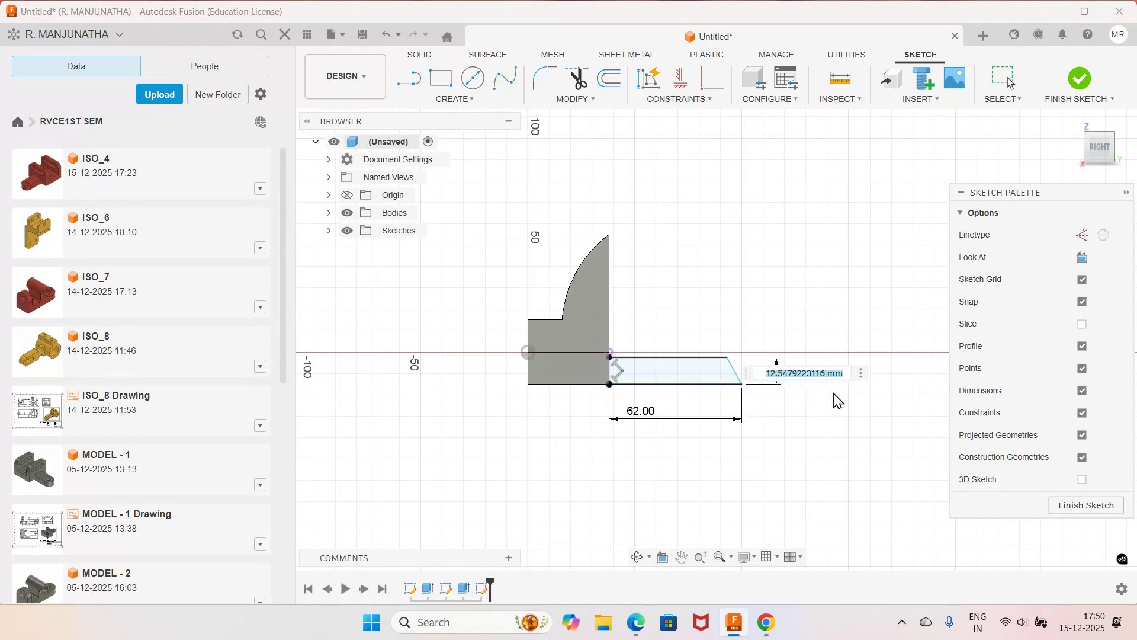
{"action": "type", "text": "6"}
{"action": "key", "text": "Return"}
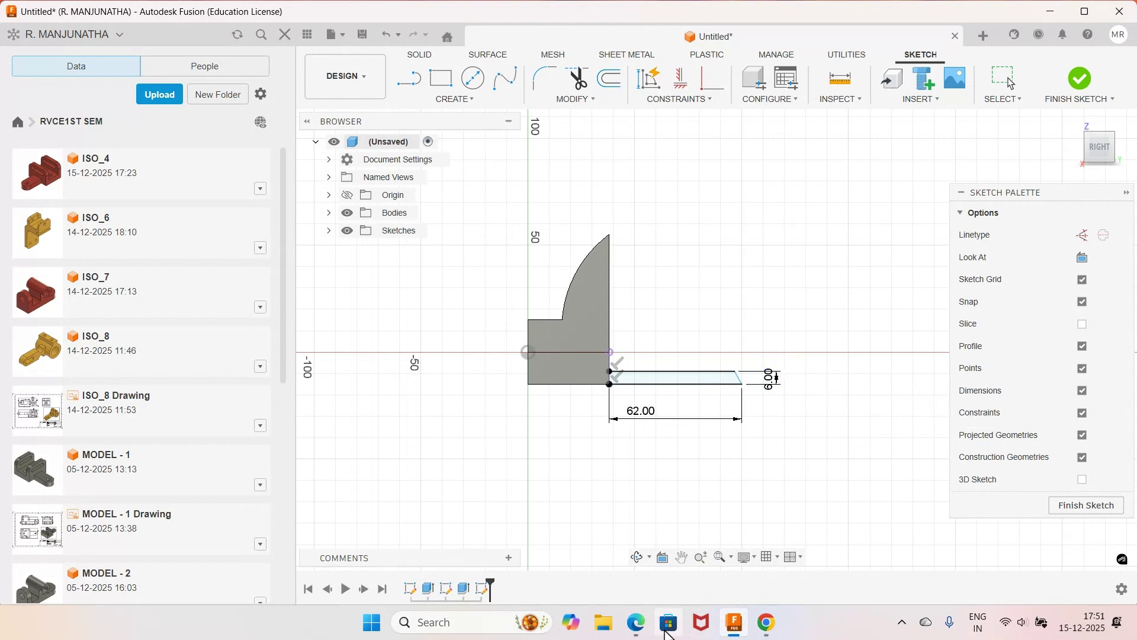
Step: Consult the ISO_5 figure, dimension the sloping end's horizontal offset as 6 mm, and finish the sketch
{"action": "left_click", "coordinate": [634, 630]}
{"action": "left_click", "coordinate": [634, 630]}
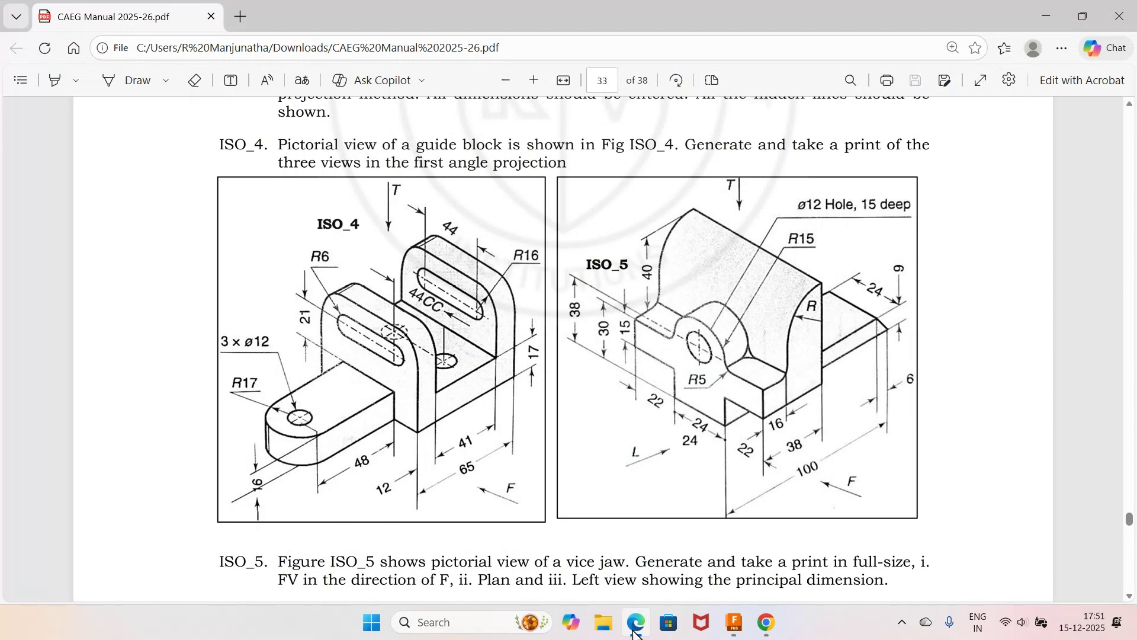
{"action": "left_click", "coordinate": [734, 622]}
{"action": "left_click", "coordinate": [742, 385]}
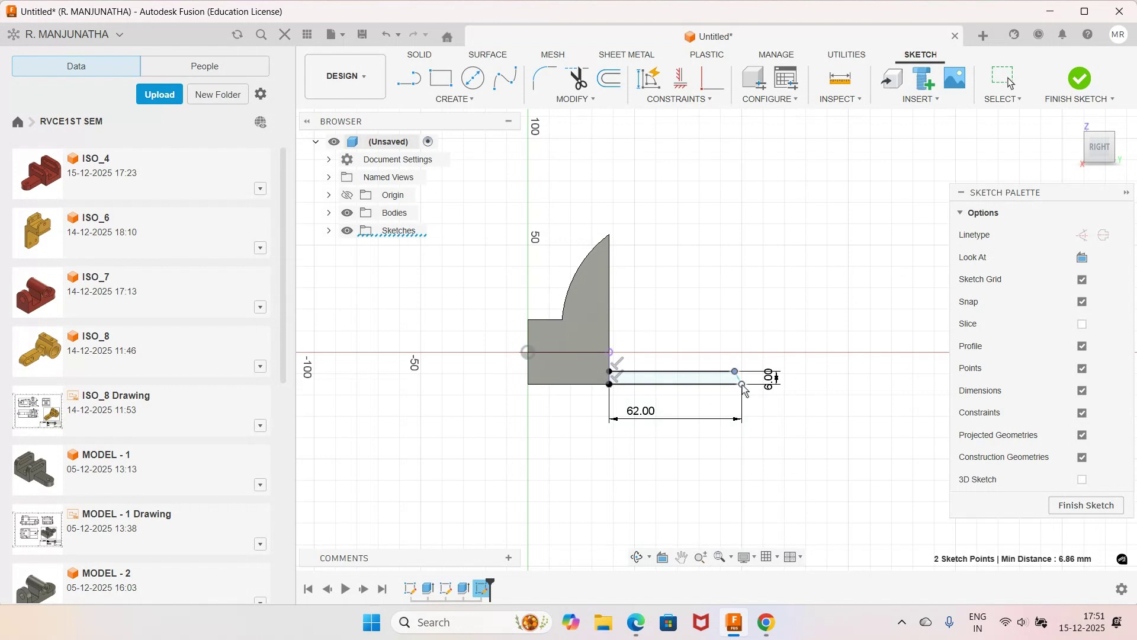
{"action": "left_click", "coordinate": [736, 330]}
{"action": "type", "text": "6"}
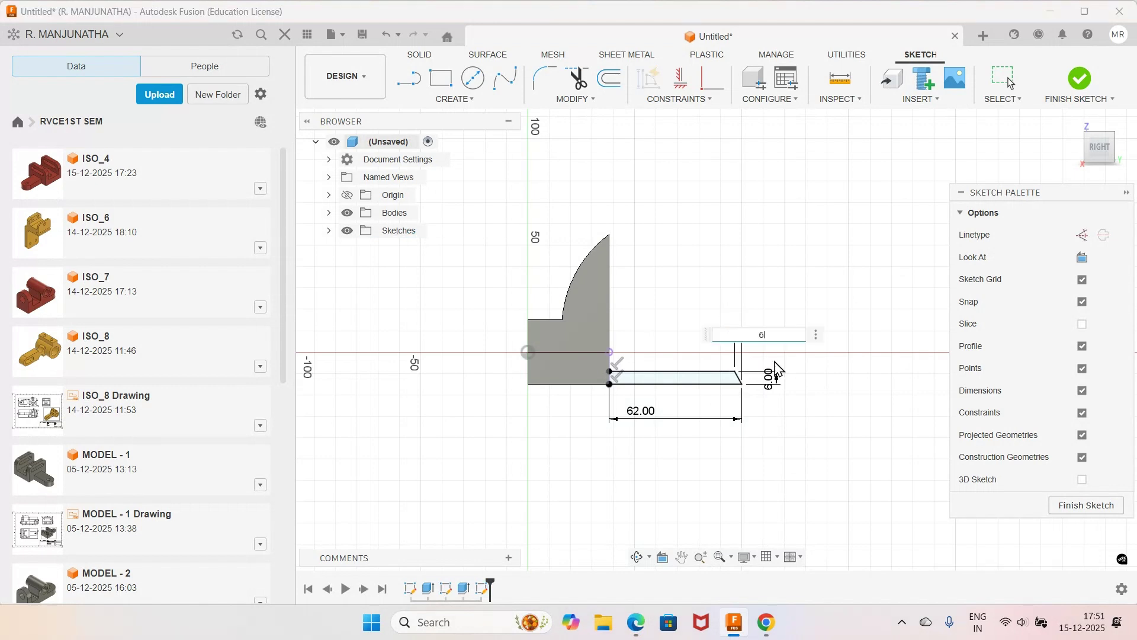
{"action": "key", "text": "Return"}
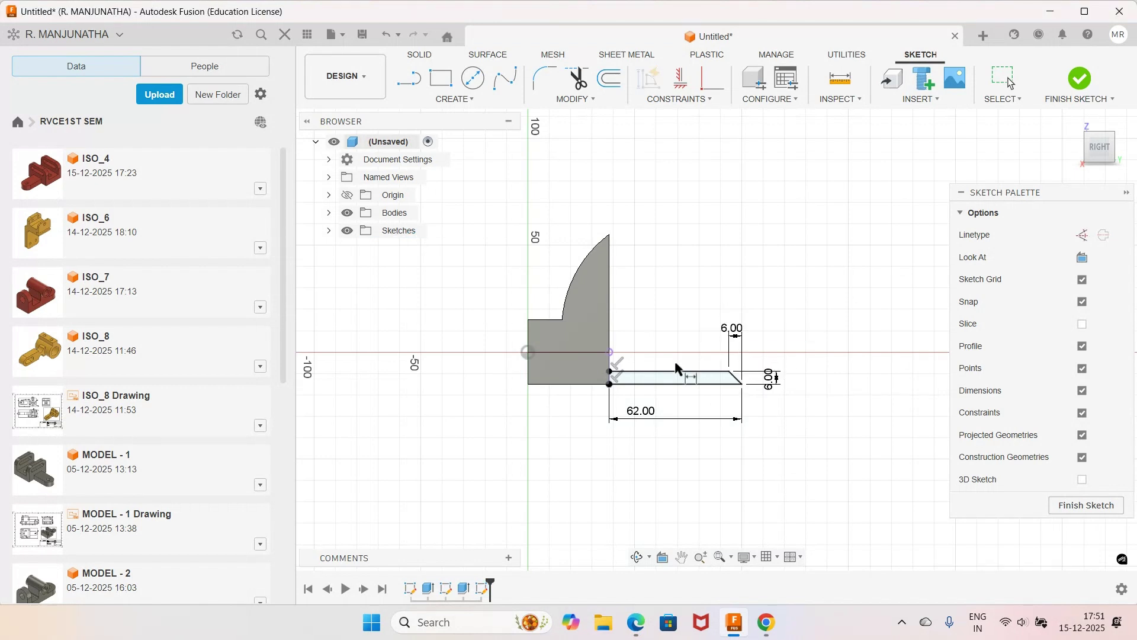
{"action": "scroll", "coordinate": [640, 351], "scroll_direction": "up", "scroll_amount": 2}
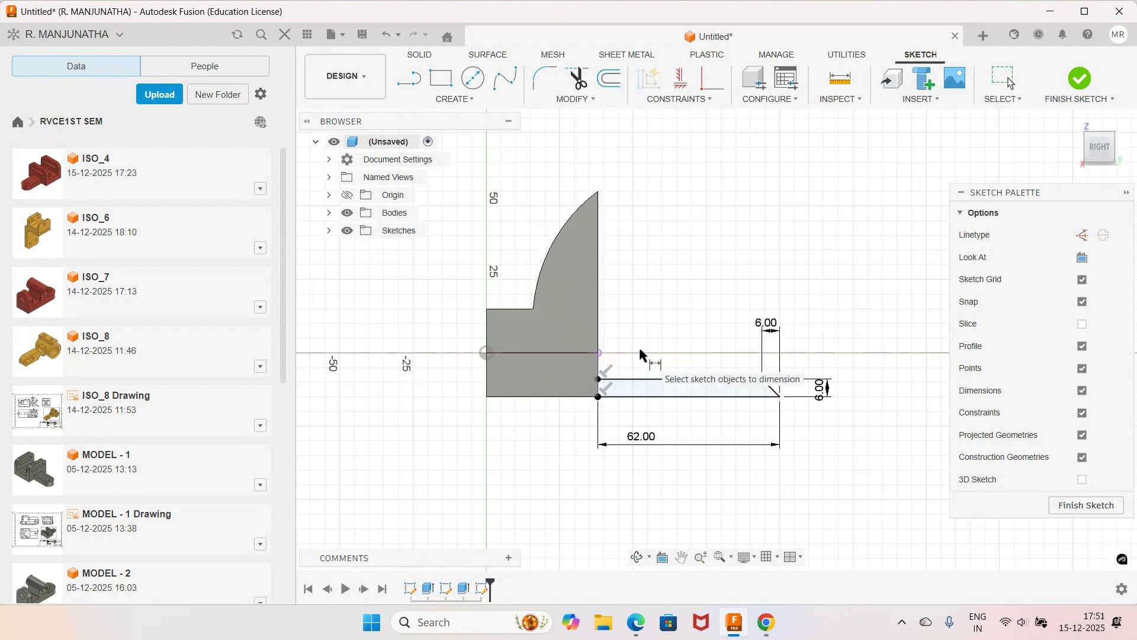
{"action": "scroll", "coordinate": [640, 354], "scroll_direction": "up", "scroll_amount": 1}
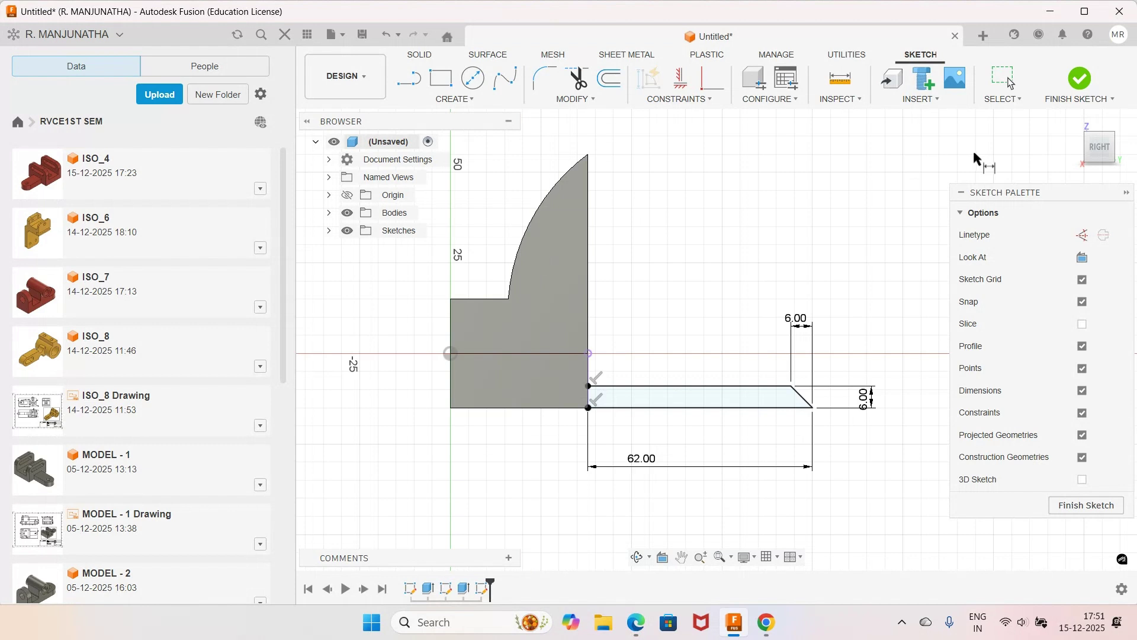
{"action": "left_click", "coordinate": [1078, 86]}
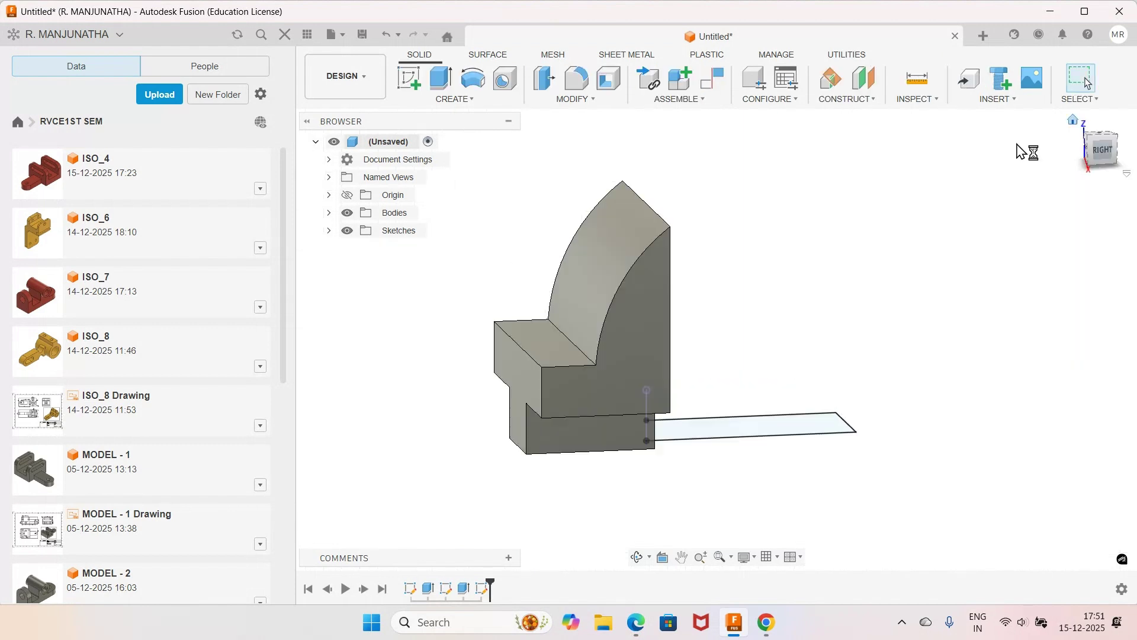
Step: Extrude the tongue profile symmetrically with a whole length of 24 mm, joining it to the jaw body as in the ISO_5 figure
{"action": "mouse_move", "coordinate": [733, 634]}
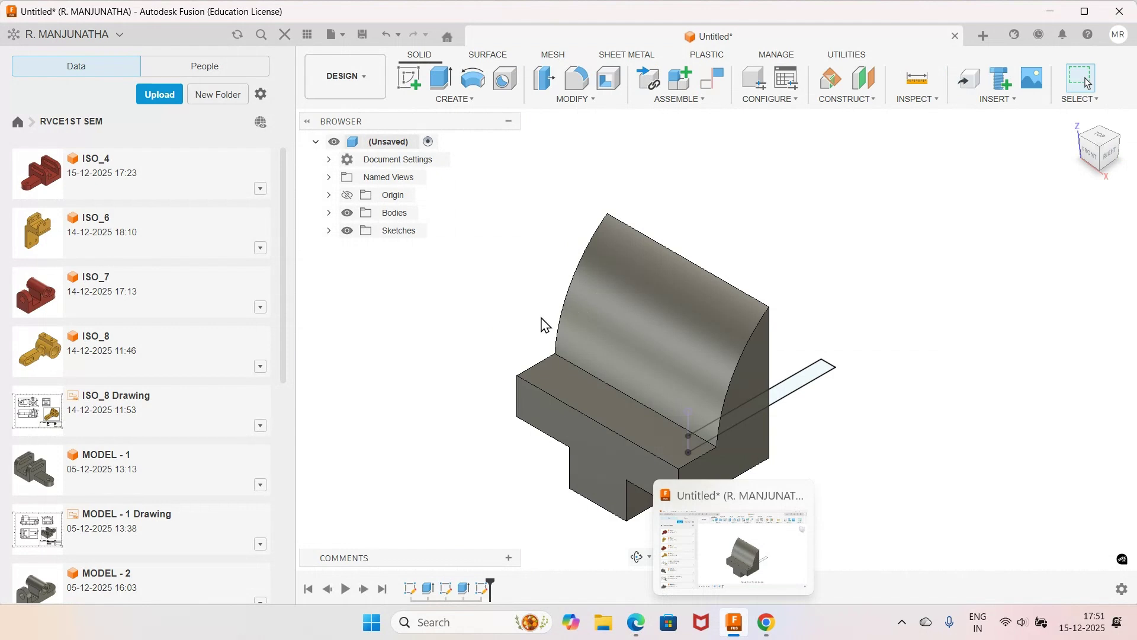
{"action": "left_click", "coordinate": [440, 83]}
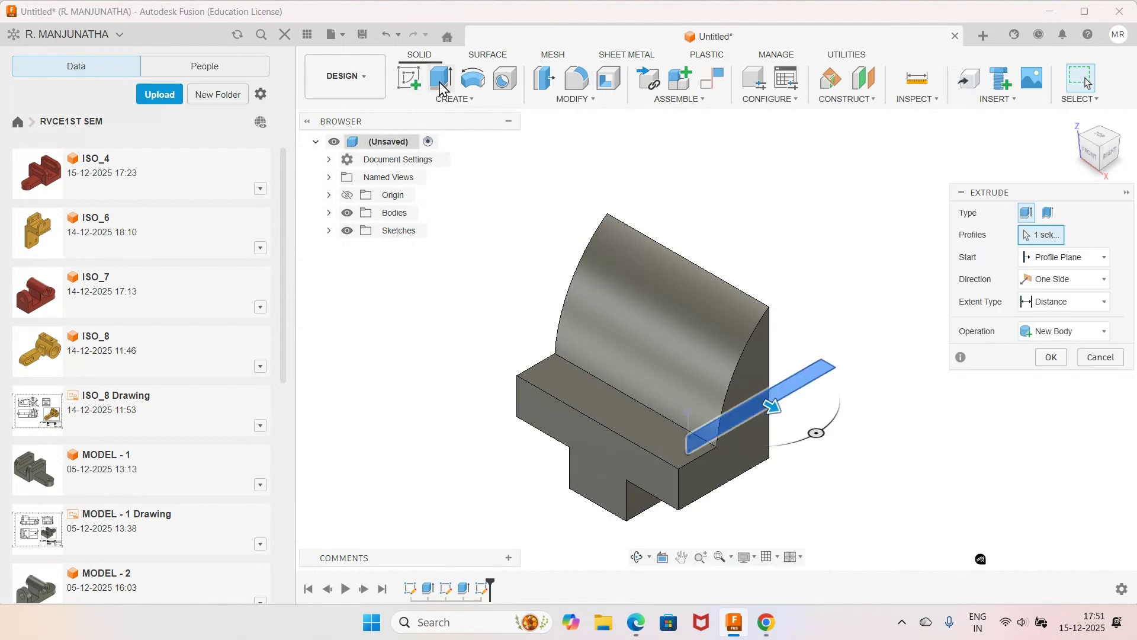
{"action": "left_click", "coordinate": [1105, 279]}
{"action": "left_click", "coordinate": [1051, 337]}
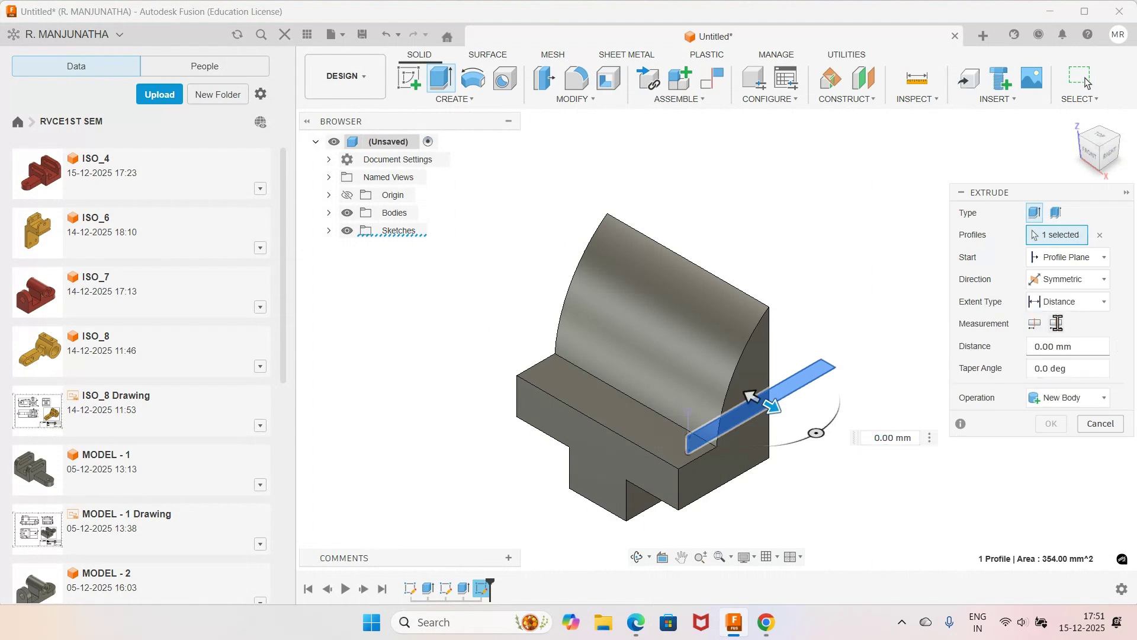
{"action": "left_click", "coordinate": [1057, 324]}
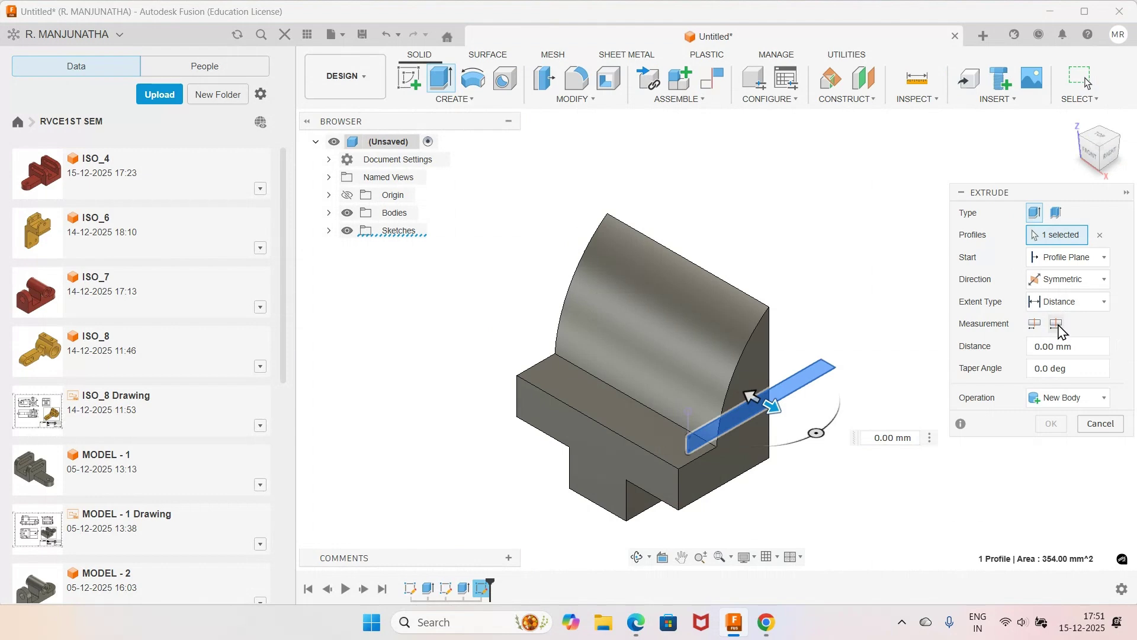
{"action": "left_click", "coordinate": [632, 631]}
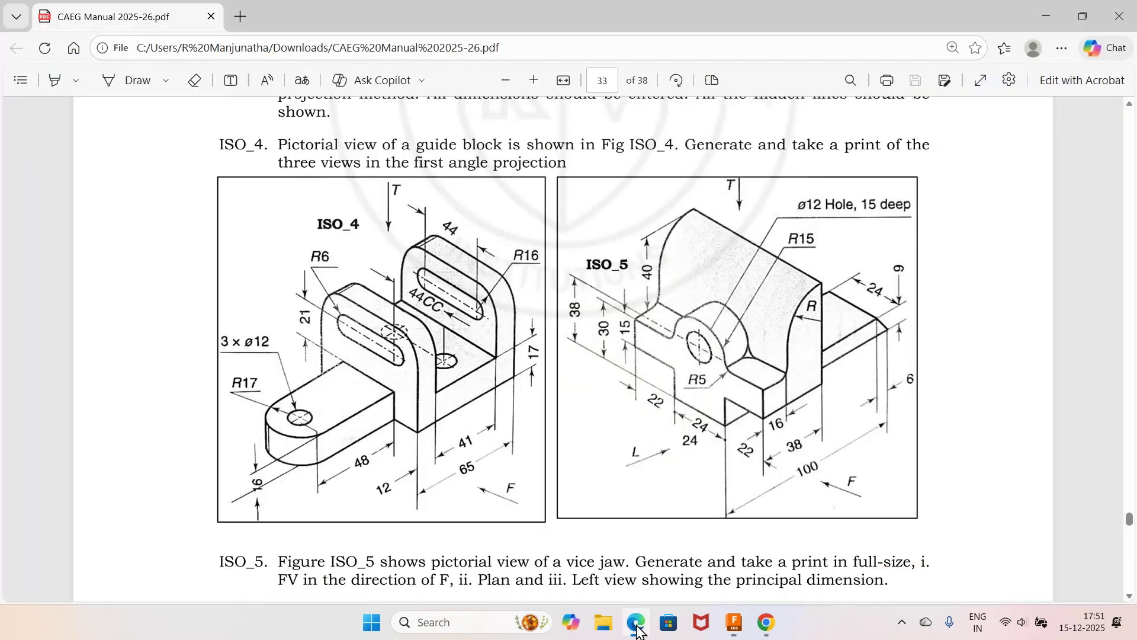
{"action": "left_click", "coordinate": [734, 621]}
{"action": "type", "text": "24"}
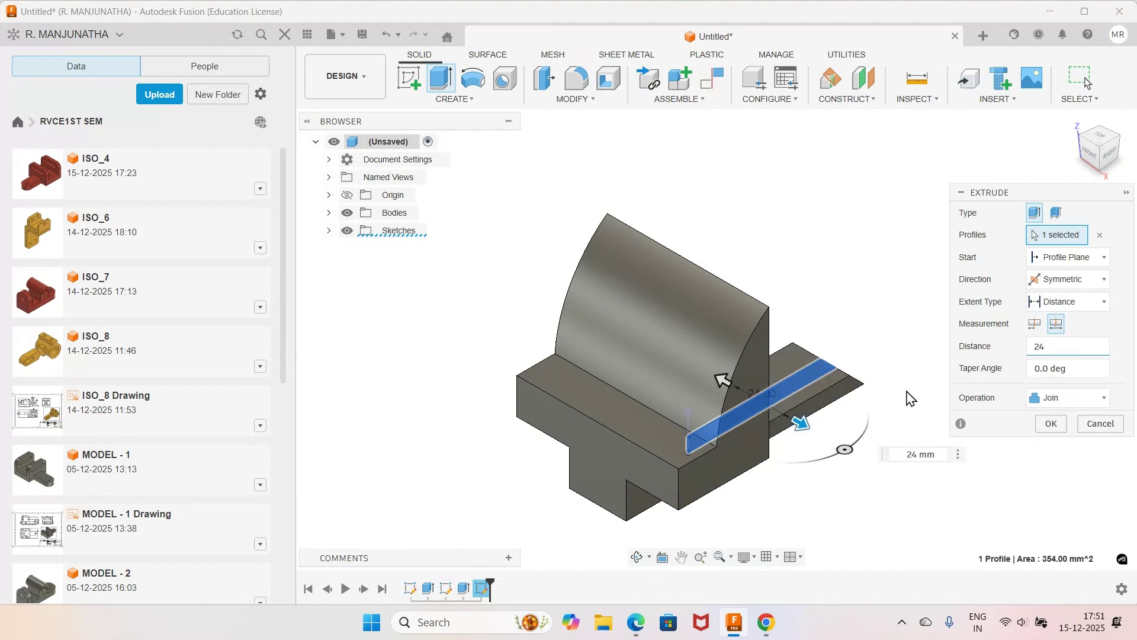
{"action": "left_click", "coordinate": [1047, 422]}
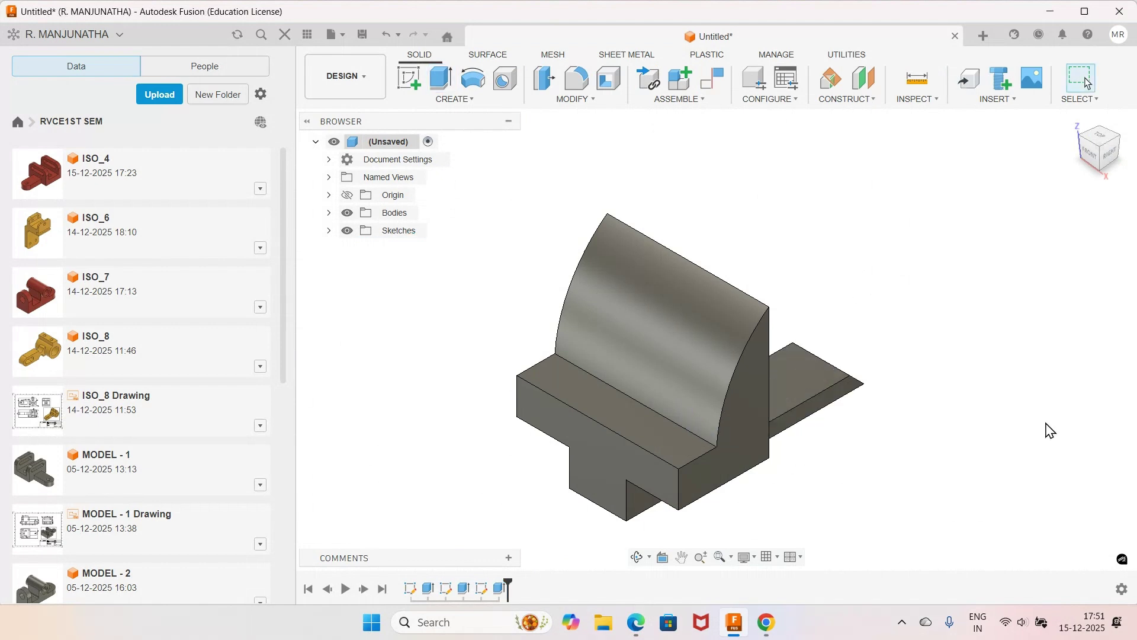
Step: Start a sketch on the block's front face and draw a circle about 17.8 mm in diameter centred on the upper edge's midpoint
{"action": "left_click", "coordinate": [637, 556]}
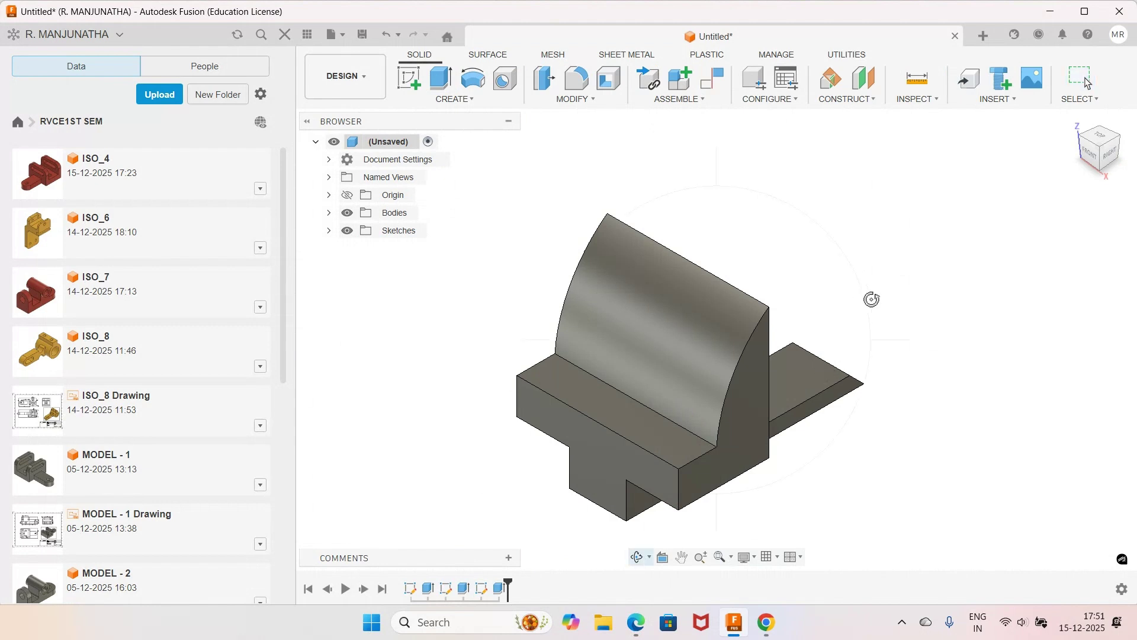
{"action": "left_click_drag", "start_coordinate": [872, 299], "coordinate": [774, 269]}
{"action": "right_click", "coordinate": [773, 270]}
{"action": "left_click", "coordinate": [763, 352]}
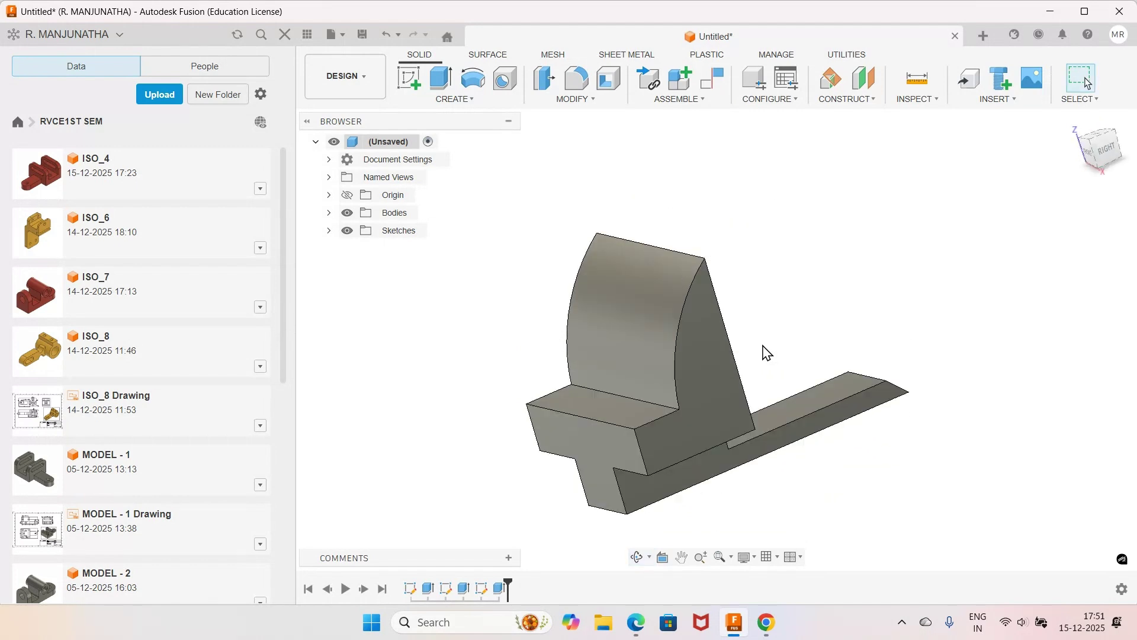
{"action": "left_click", "coordinate": [636, 623]}
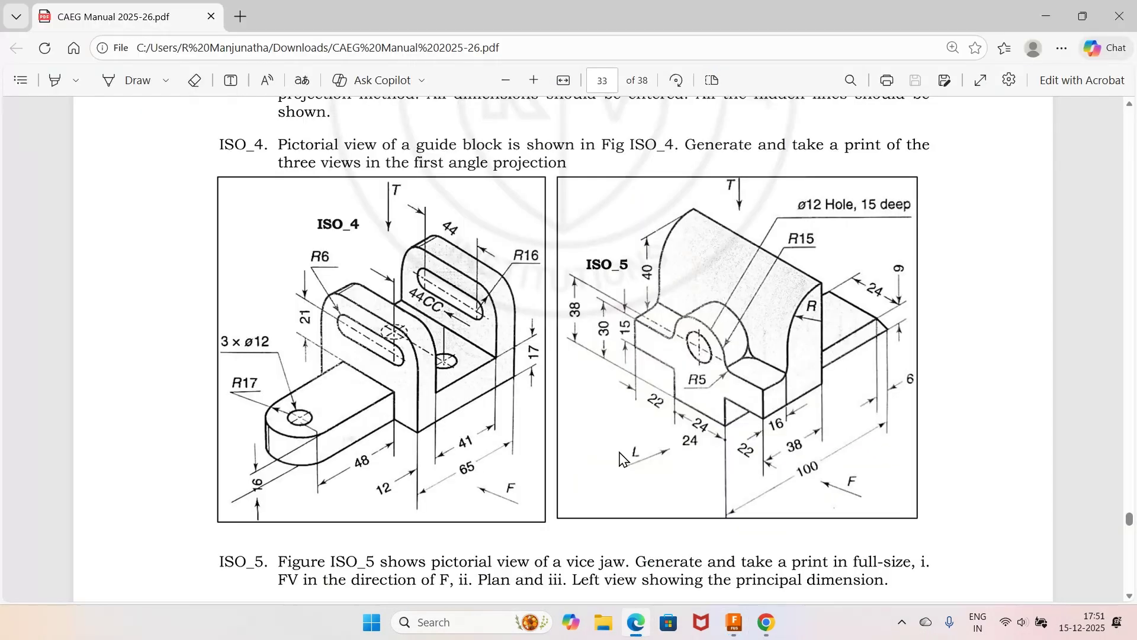
{"action": "left_click", "coordinate": [740, 633]}
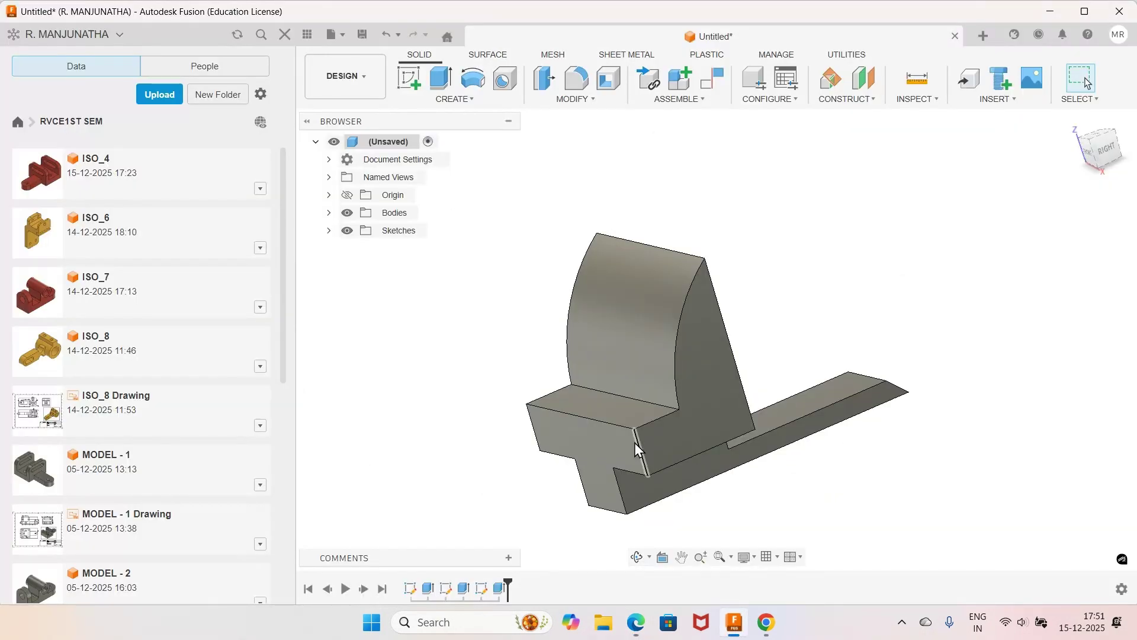
{"action": "left_click", "coordinate": [408, 81]}
{"action": "left_click", "coordinate": [589, 447]}
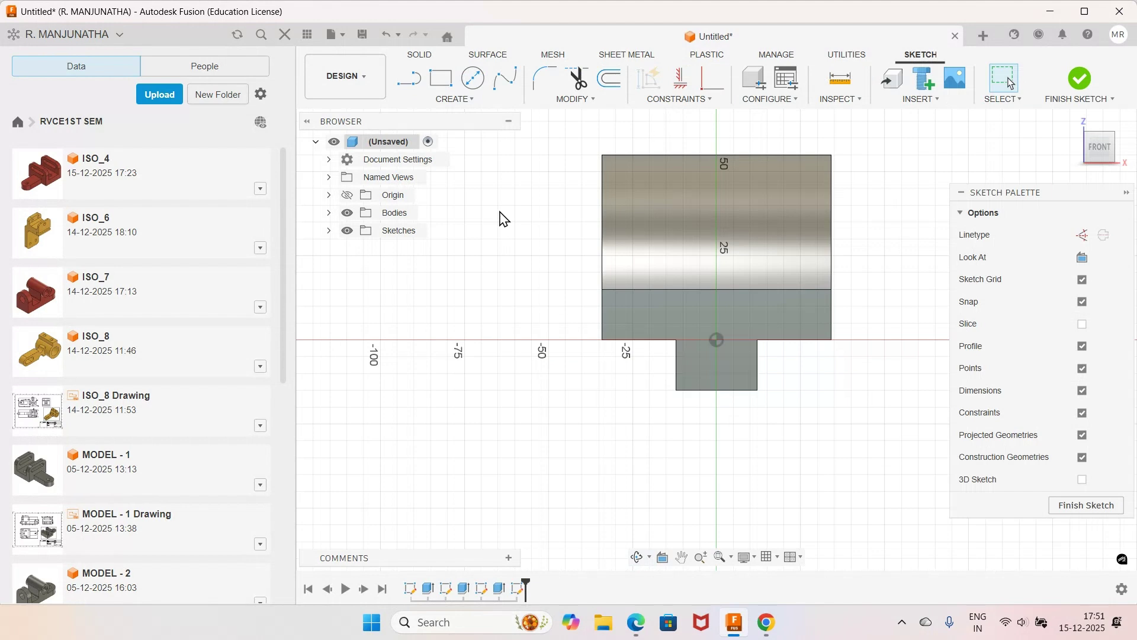
{"action": "key", "text": "c"}
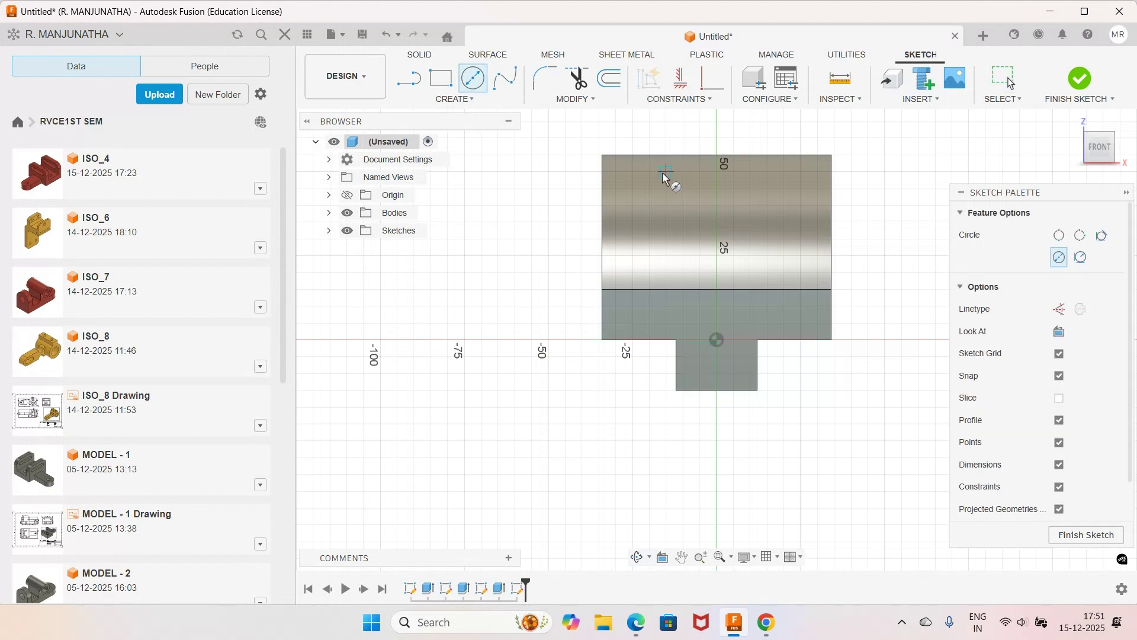
{"action": "left_click", "coordinate": [717, 290]}
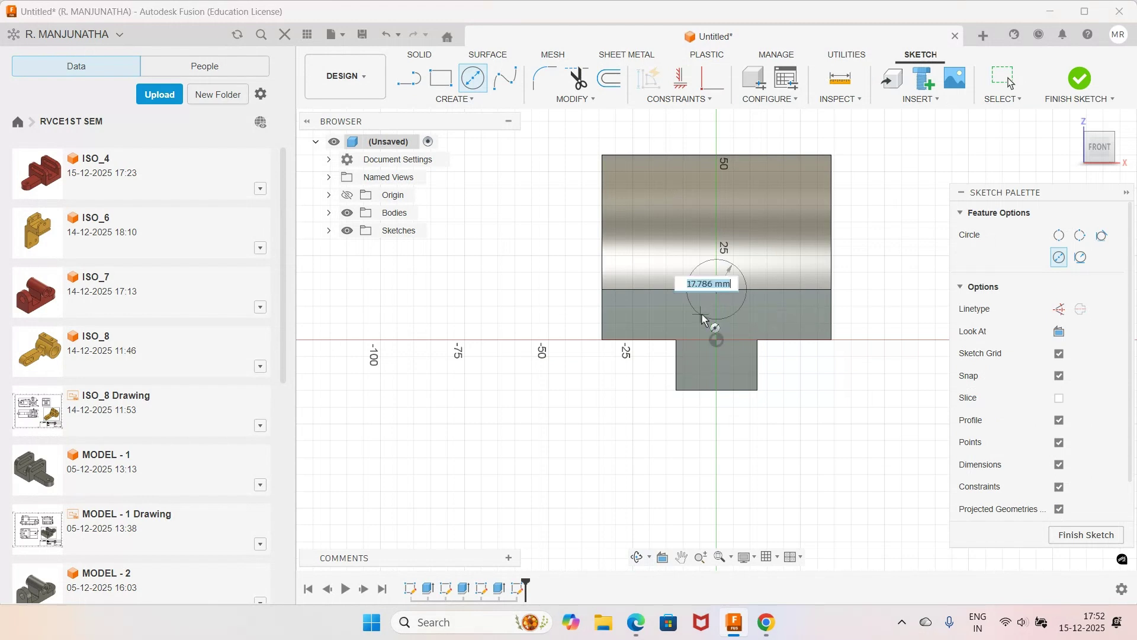
Step: Check the ISO_5 figure for the boss radius and dimension the circle's diameter as 30 mm
{"action": "key", "text": "alt+Tab"}
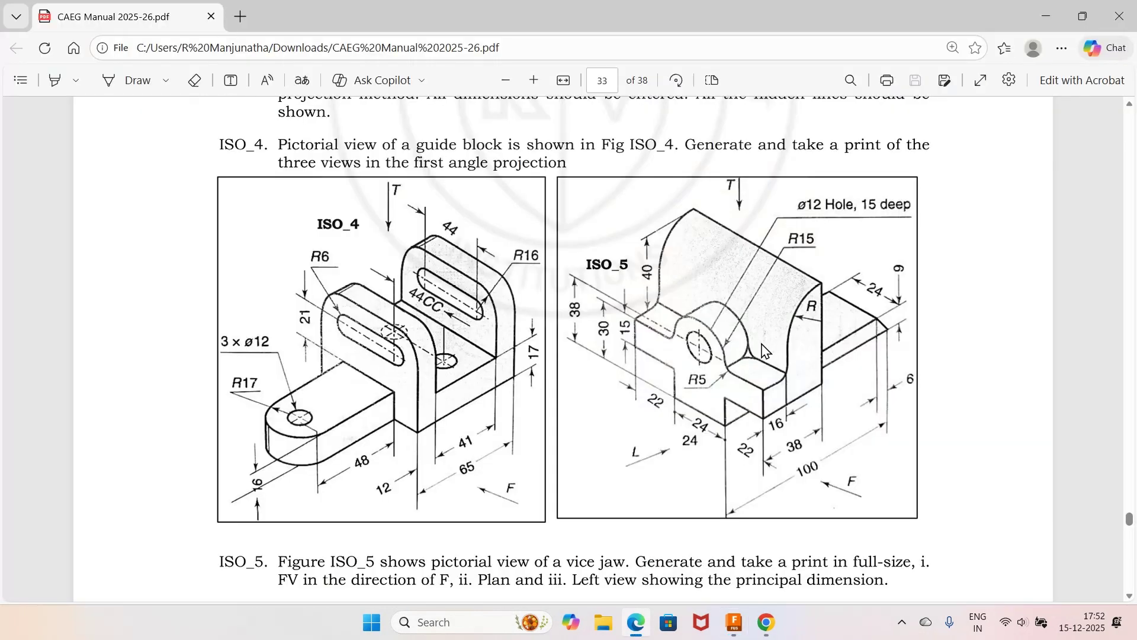
{"action": "scroll", "coordinate": [764, 350], "scroll_direction": "up", "scroll_amount": 2}
{"action": "key", "text": "alt+Tab"}
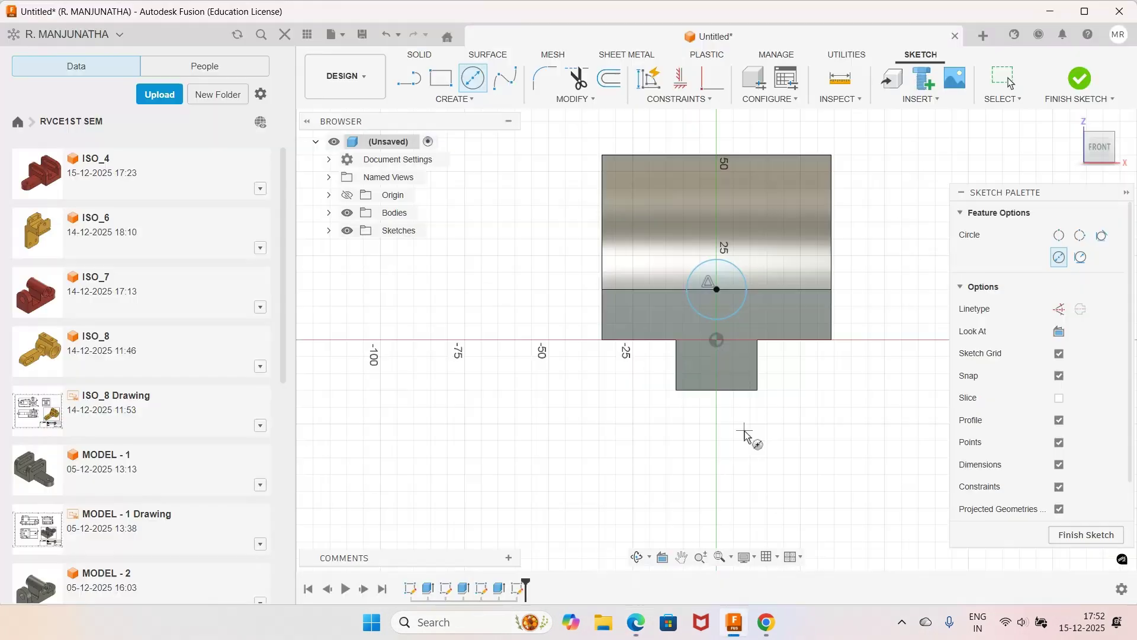
{"action": "scroll", "coordinate": [762, 237], "scroll_direction": "up", "scroll_amount": 2}
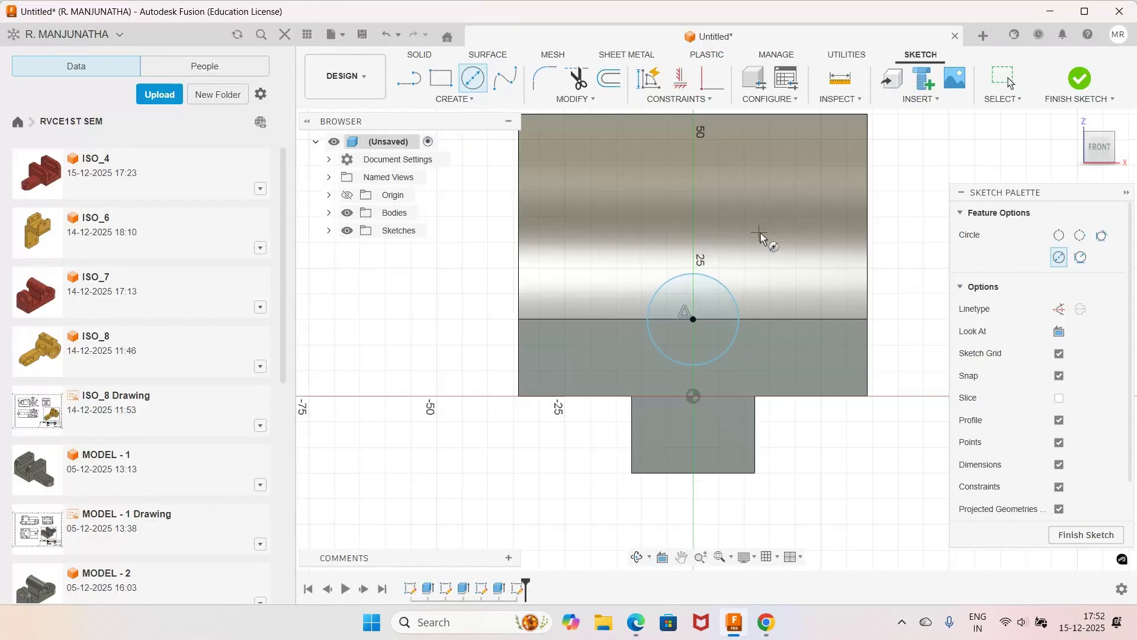
{"action": "left_click", "coordinate": [760, 237]}
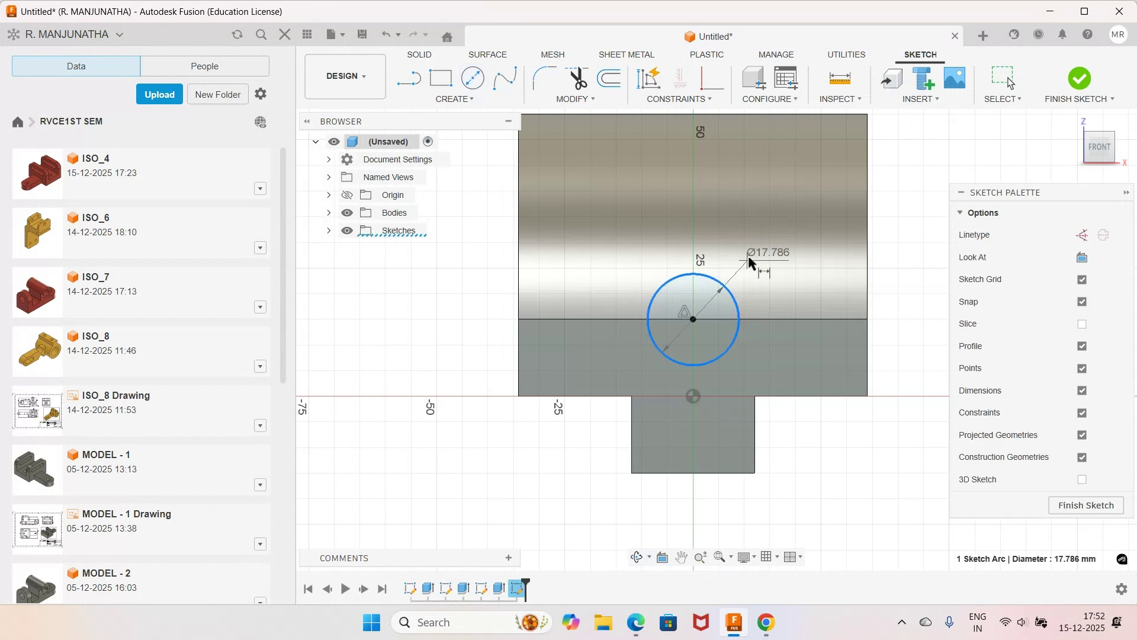
{"action": "left_click", "coordinate": [750, 254]}
{"action": "type", "text": "30"}
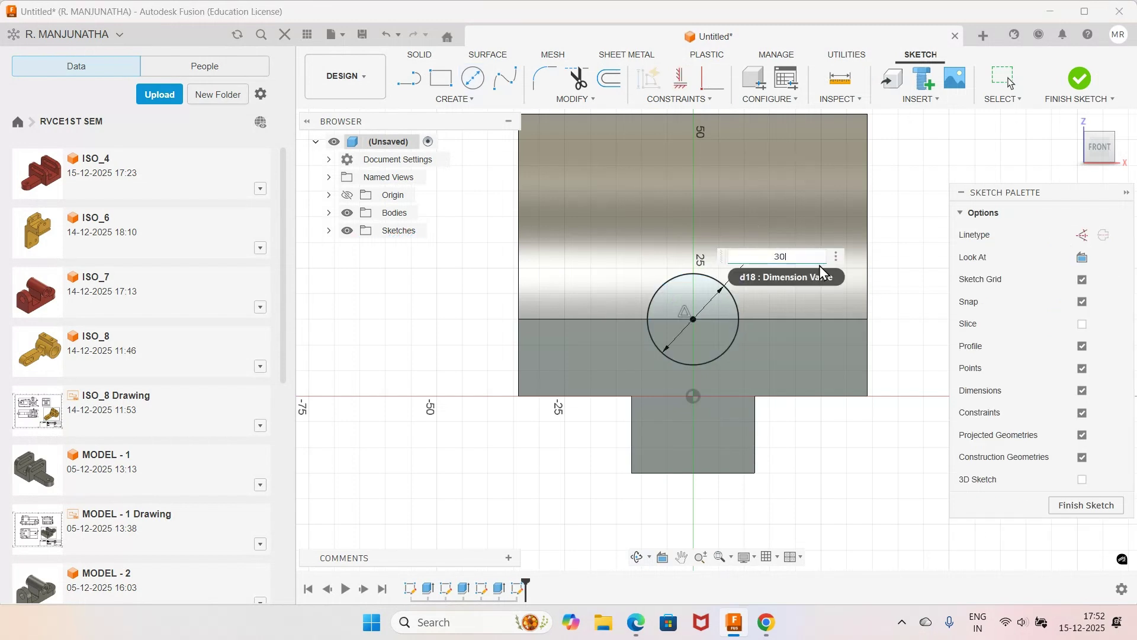
{"action": "key", "text": "Return"}
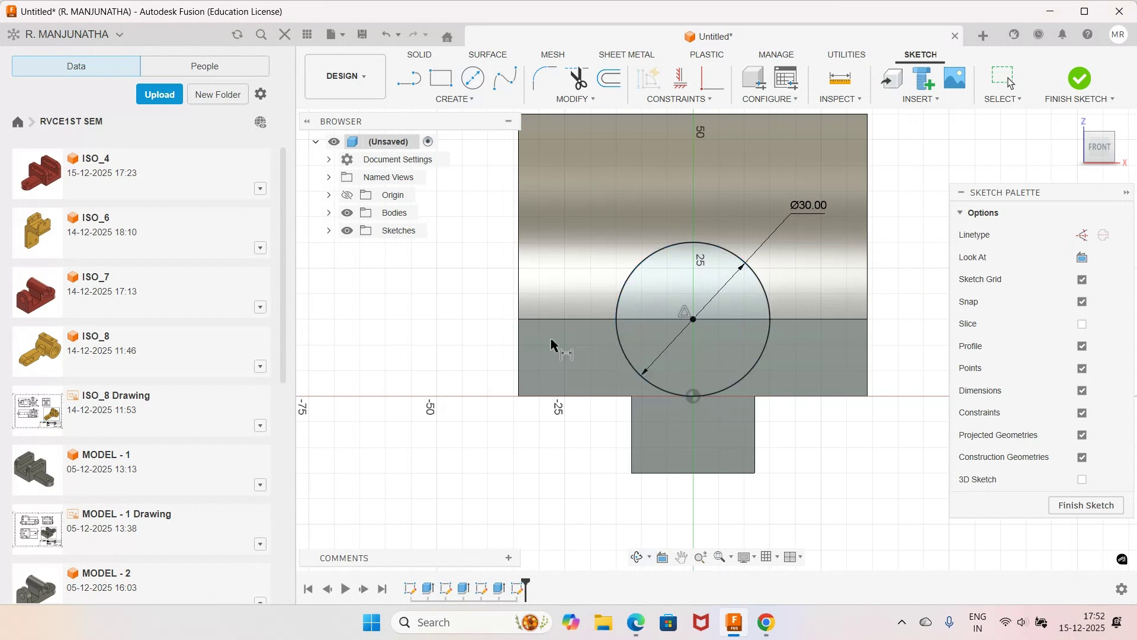
Step: Project the front face's upper horizontal edge into the sketch
{"action": "left_click", "coordinate": [457, 99]}
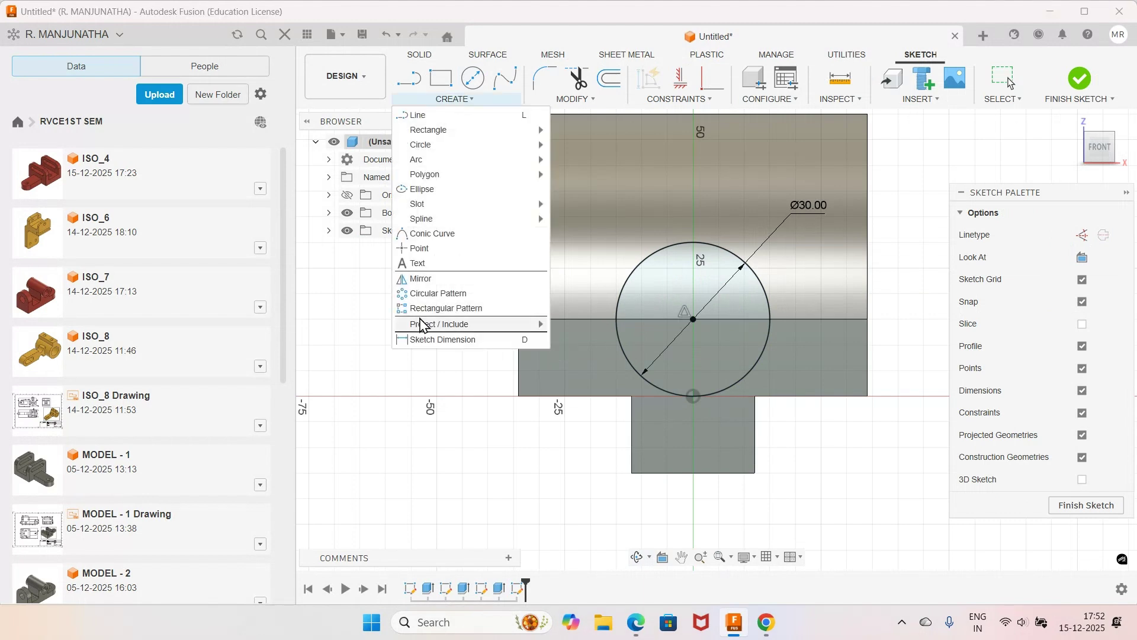
{"action": "mouse_move", "coordinate": [421, 324]}
{"action": "left_click", "coordinate": [572, 323]}
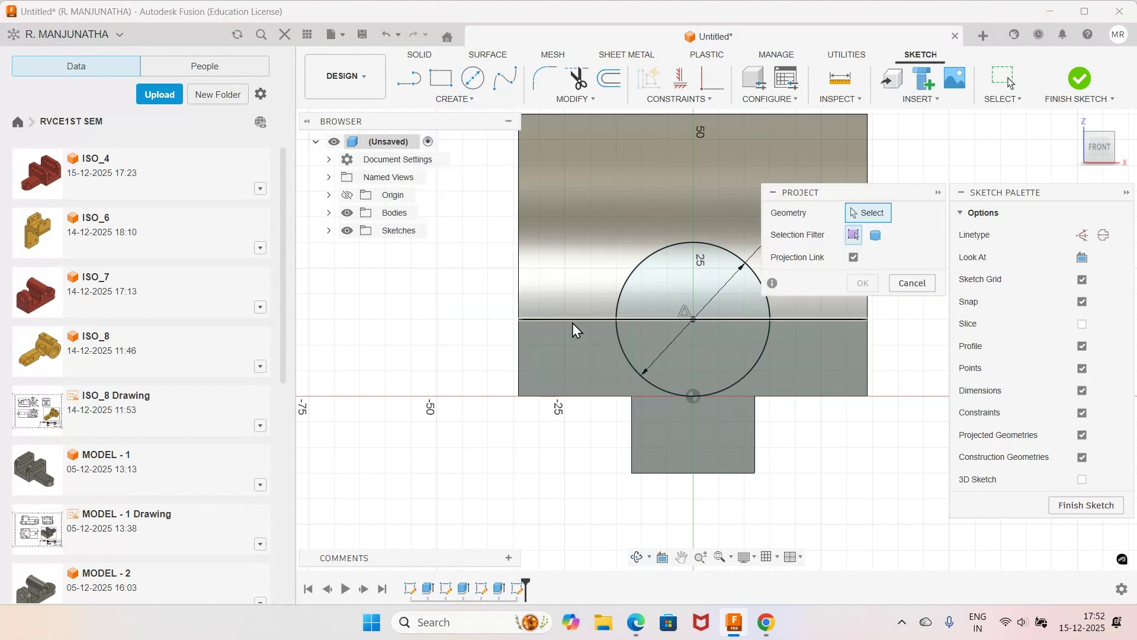
{"action": "left_click", "coordinate": [572, 321]}
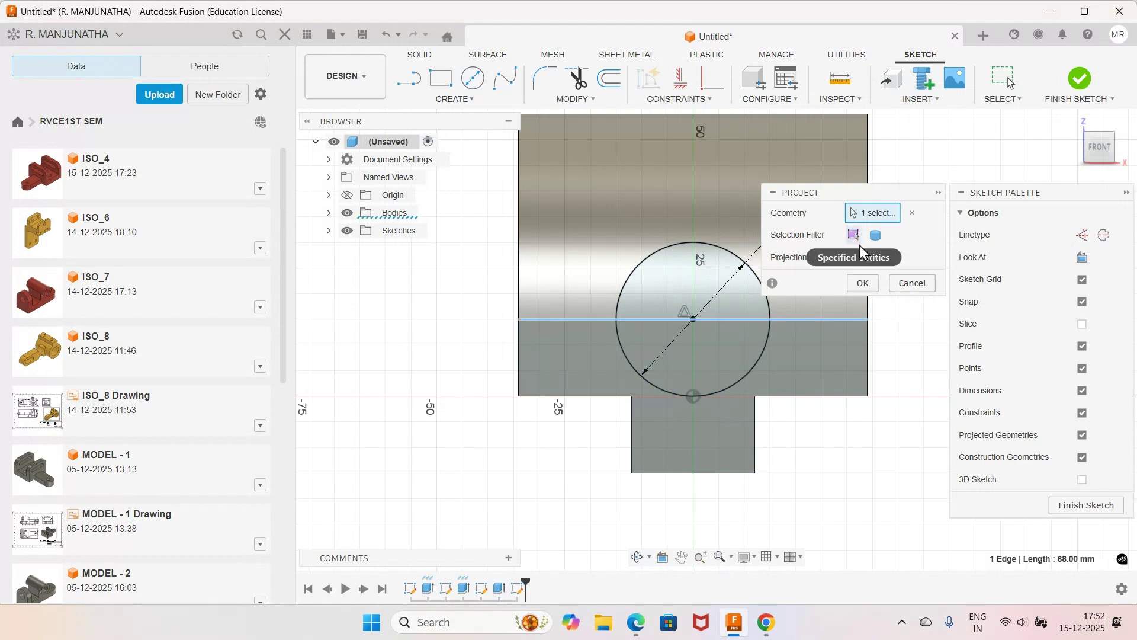
{"action": "left_click", "coordinate": [863, 283]}
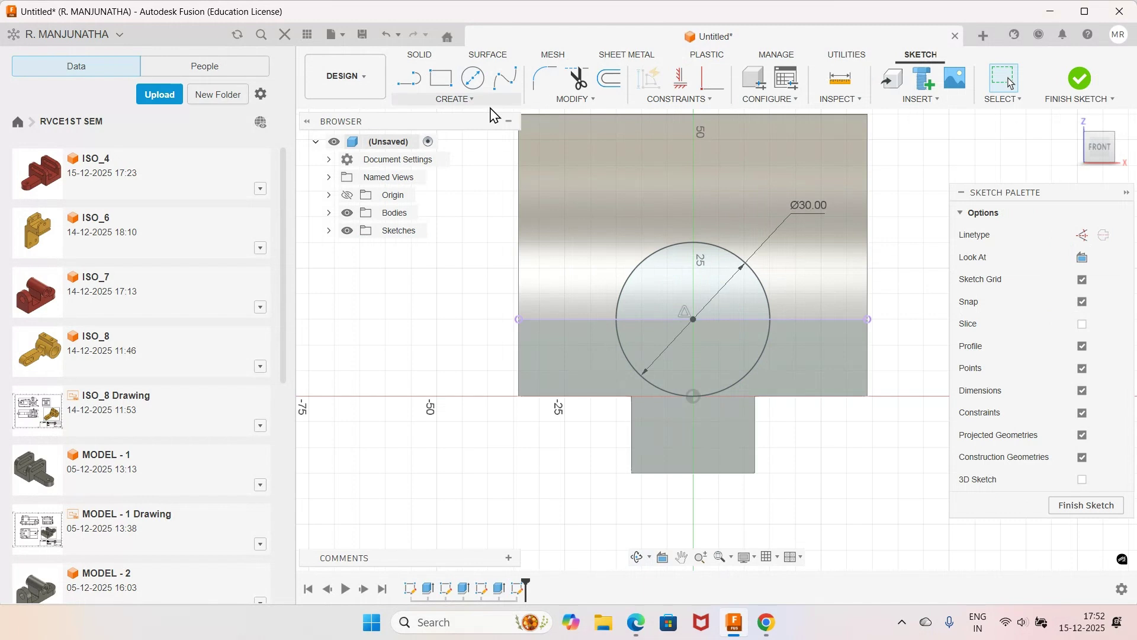
Step: Sketch a three-point arc on each side of the circle, joining it to the projected edge, the right one about 11 mm in radius
{"action": "left_click", "coordinate": [468, 99]}
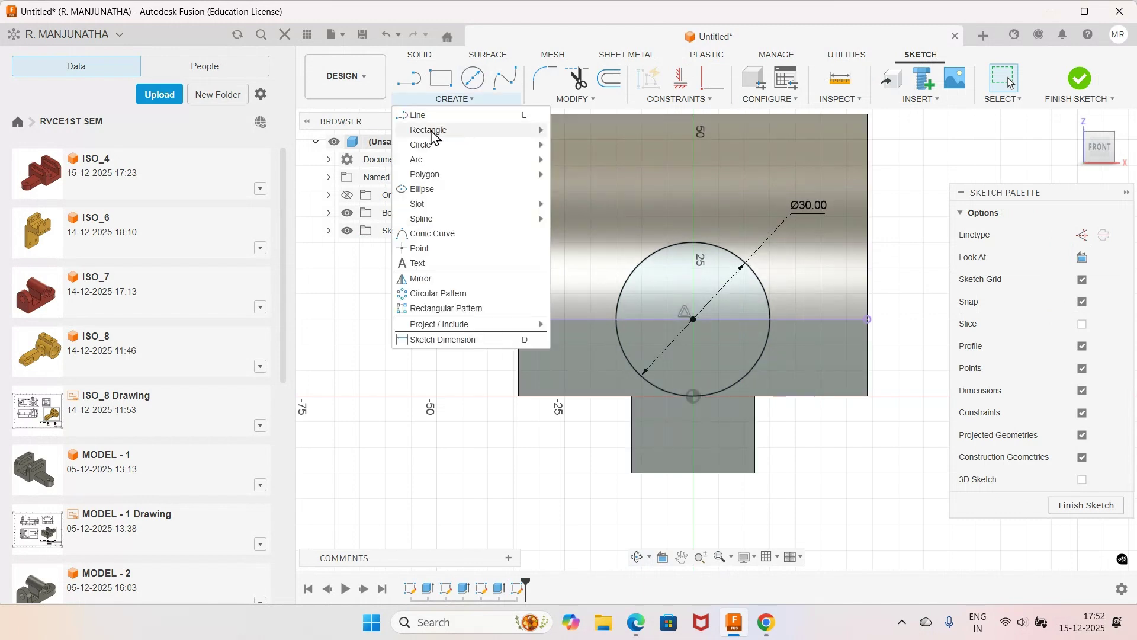
{"action": "mouse_move", "coordinate": [426, 164]}
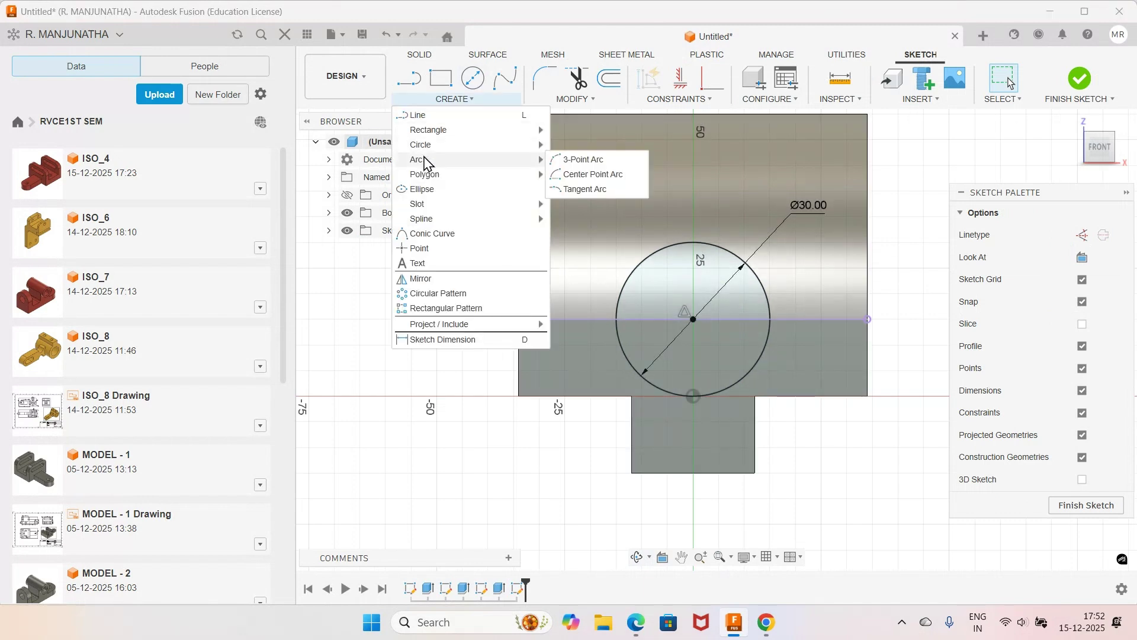
{"action": "left_click", "coordinate": [573, 159]}
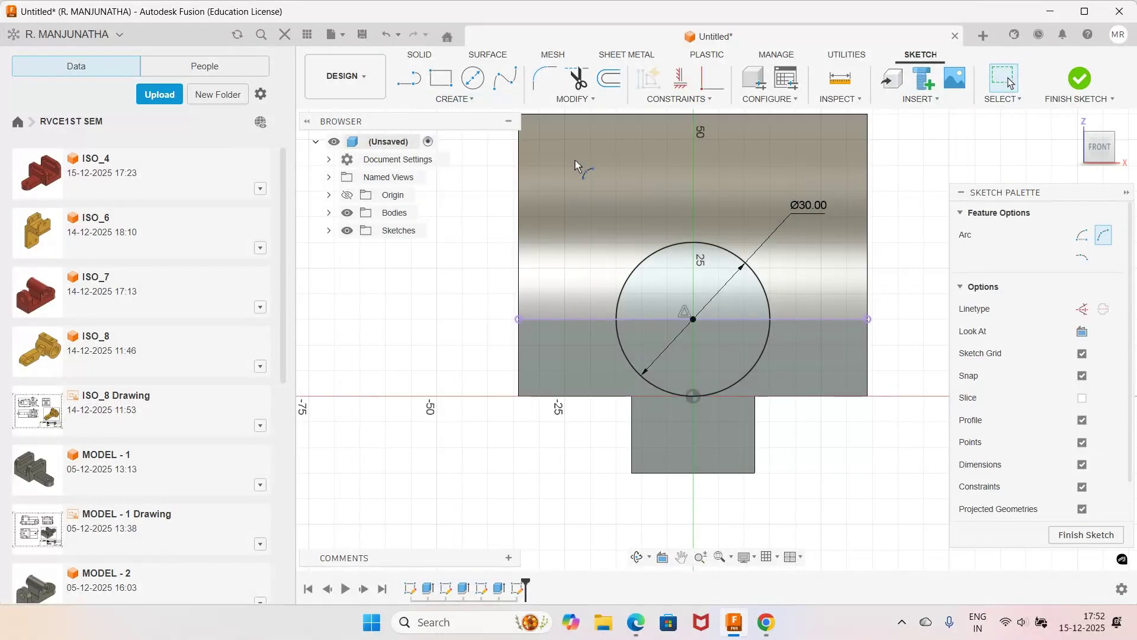
{"action": "left_click", "coordinate": [563, 320]}
{"action": "left_click", "coordinate": [624, 284]}
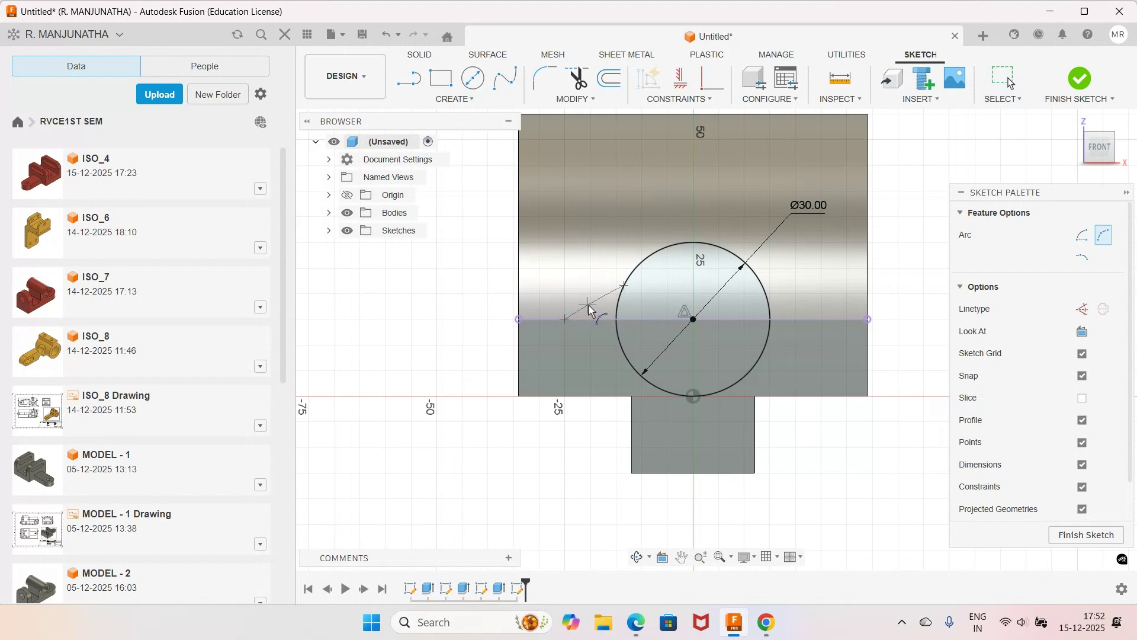
{"action": "left_click", "coordinate": [595, 314]}
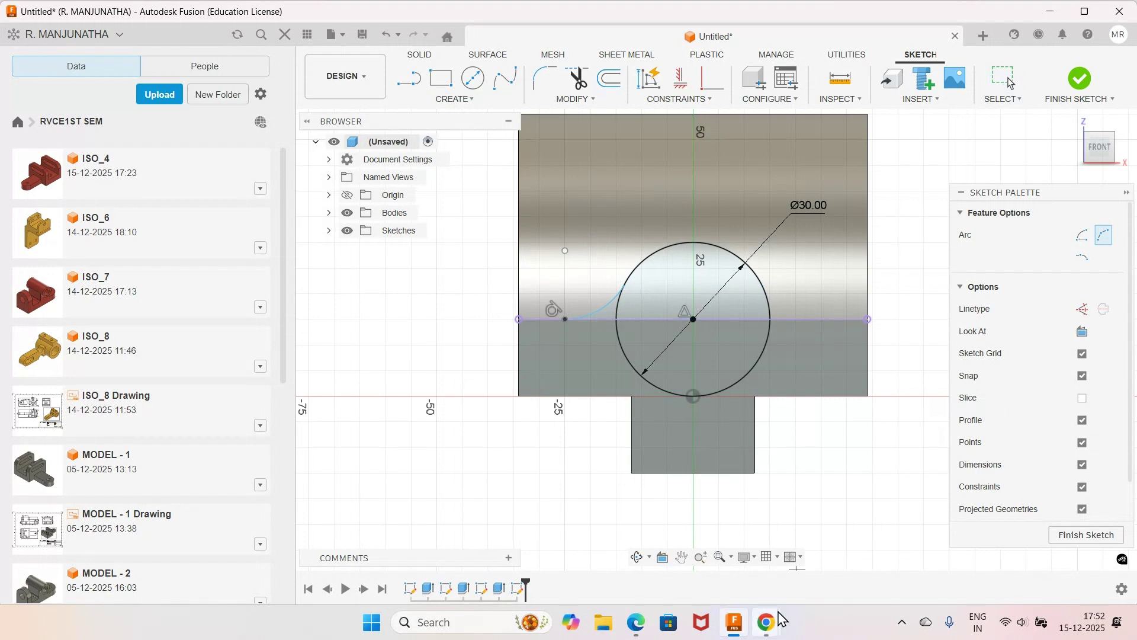
{"action": "left_click", "coordinate": [765, 293]}
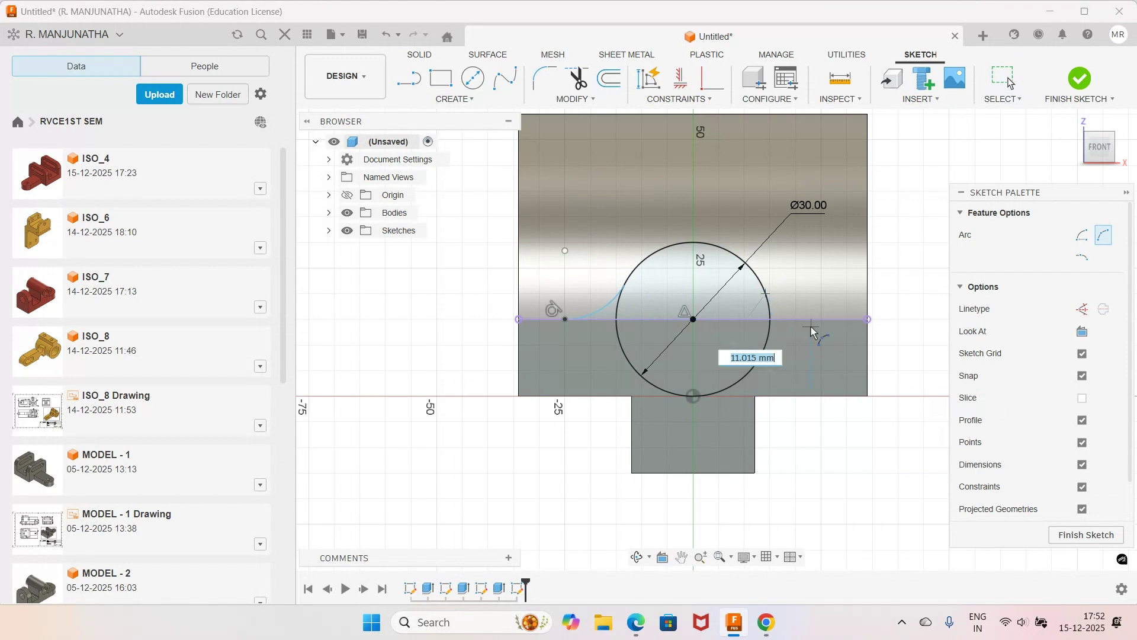
{"action": "left_click", "coordinate": [800, 417]}
{"action": "key", "text": "Escape"}
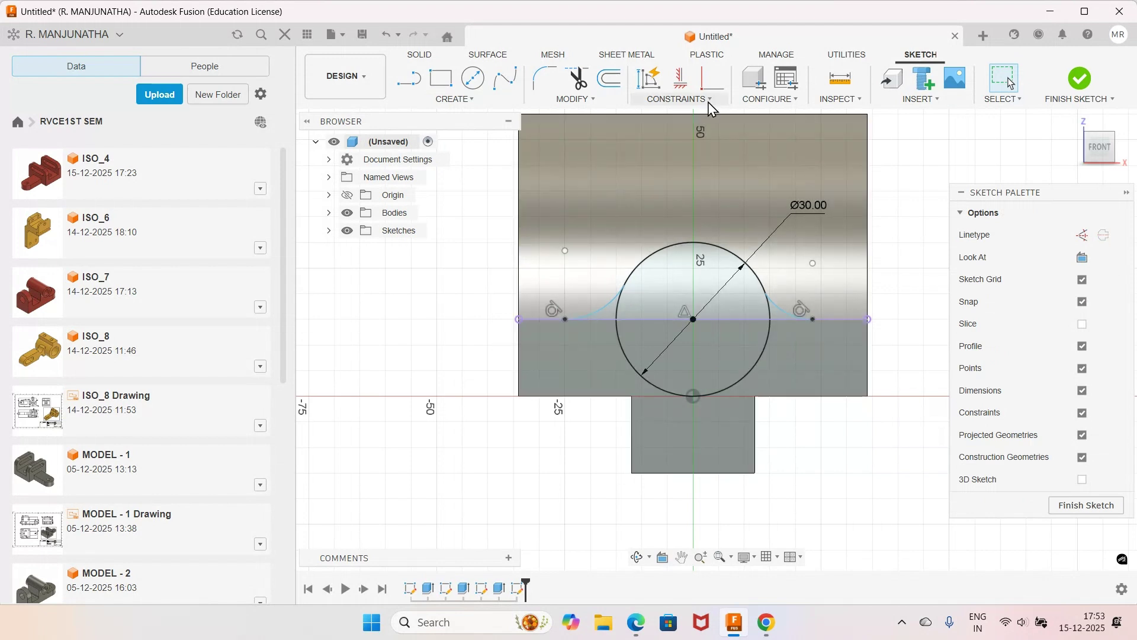
Step: Constrain both side arcs tangent to the 30 mm circle and consult the ISO_5 figure for their radius
{"action": "left_click", "coordinate": [711, 108]}
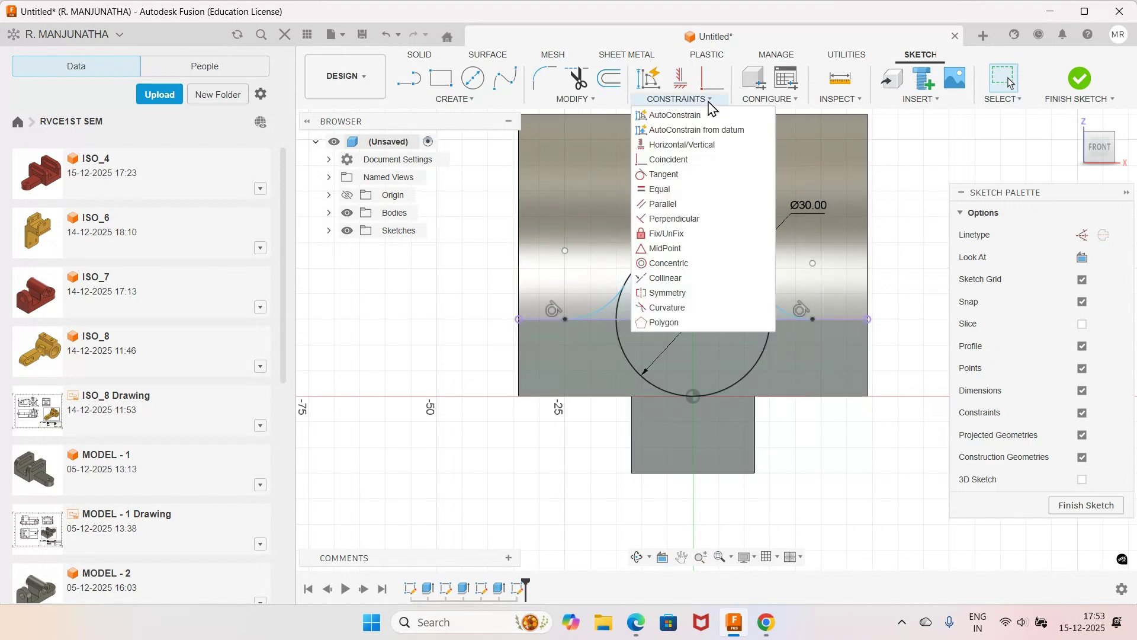
{"action": "left_click", "coordinate": [659, 176]}
{"action": "left_click", "coordinate": [607, 310]}
{"action": "left_click", "coordinate": [617, 313]}
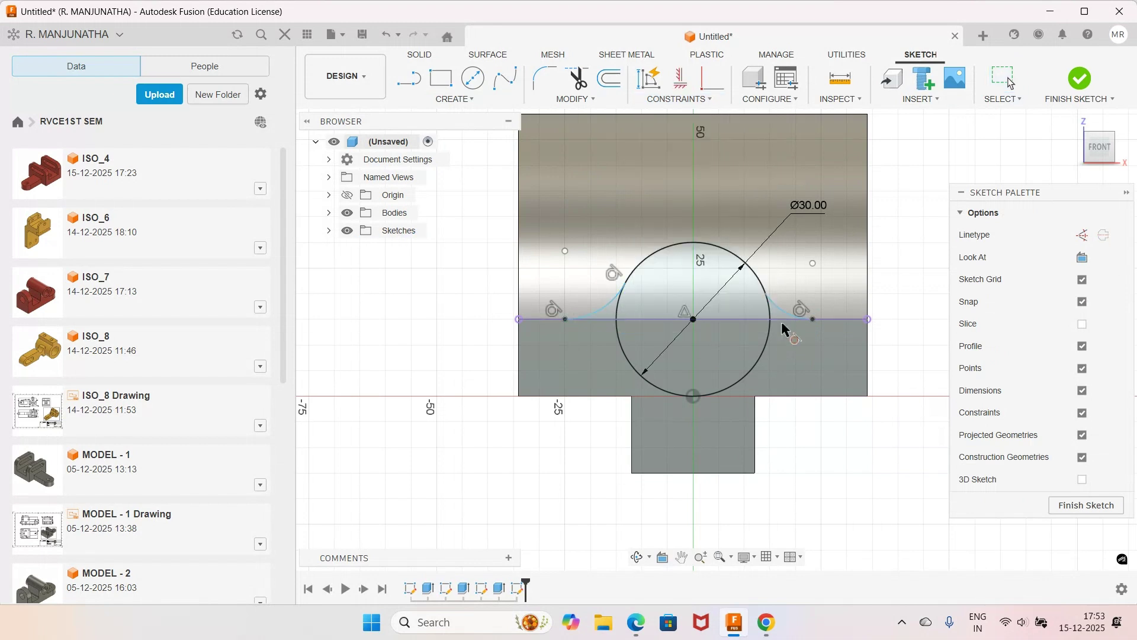
{"action": "left_click", "coordinate": [635, 630]}
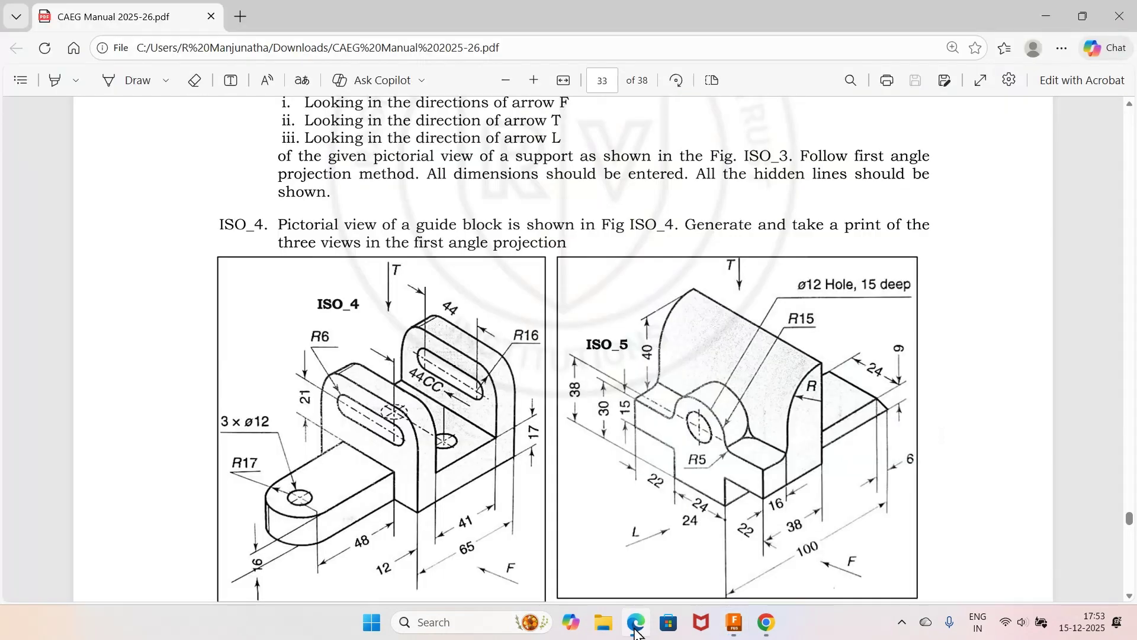
{"action": "left_click", "coordinate": [635, 630]}
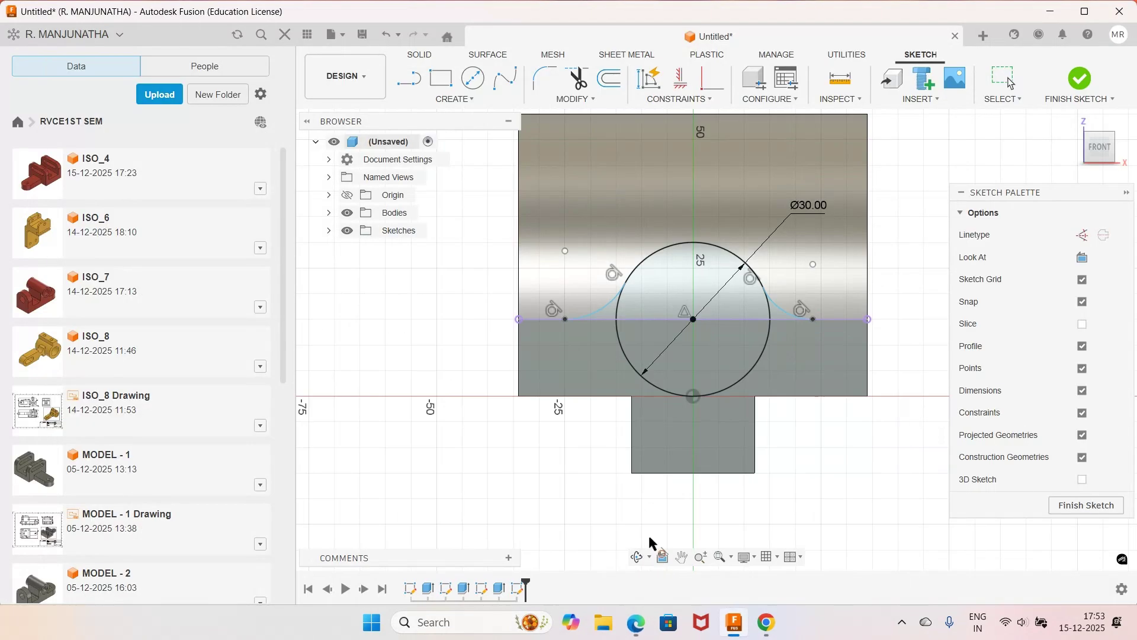
Step: Dimension the blending arcs on both sides of the 30 mm circle with a radius of 5 mm each
{"action": "left_click", "coordinate": [603, 305]}
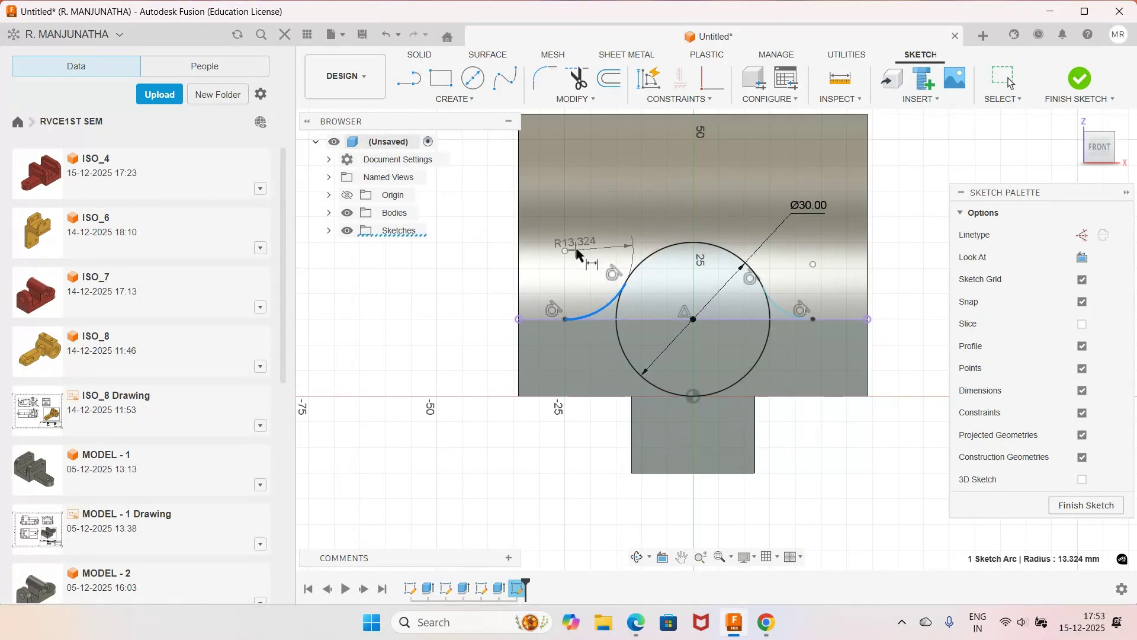
{"action": "left_click", "coordinate": [635, 270]}
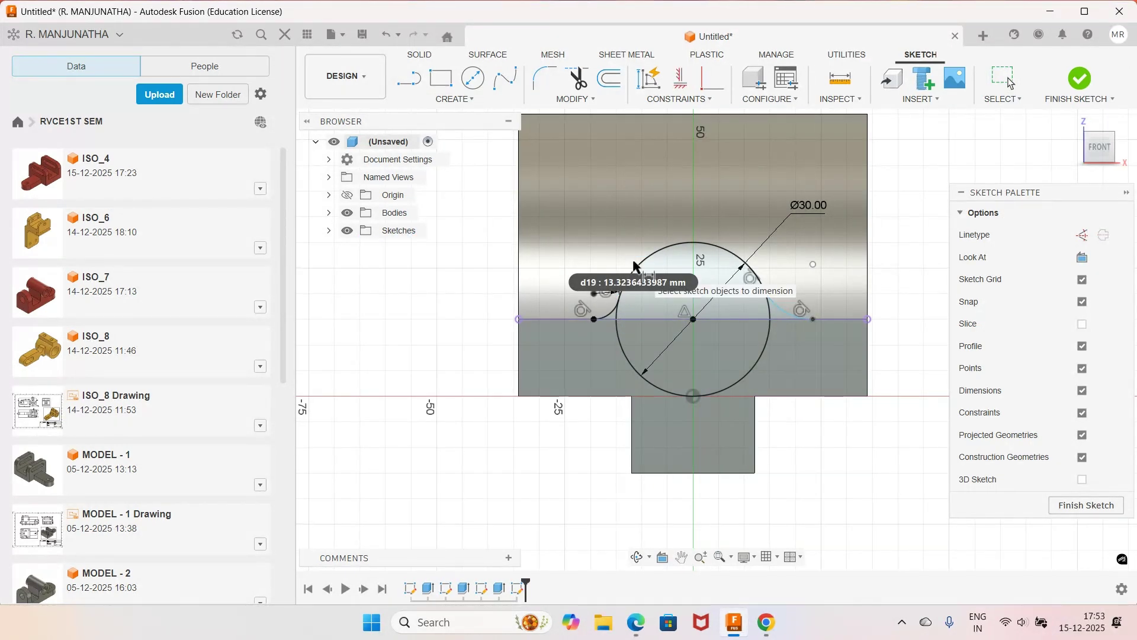
{"action": "type", "text": "5"}
{"action": "key", "text": "Return"}
{"action": "left_click", "coordinate": [781, 303]}
{"action": "left_click", "coordinate": [792, 276]}
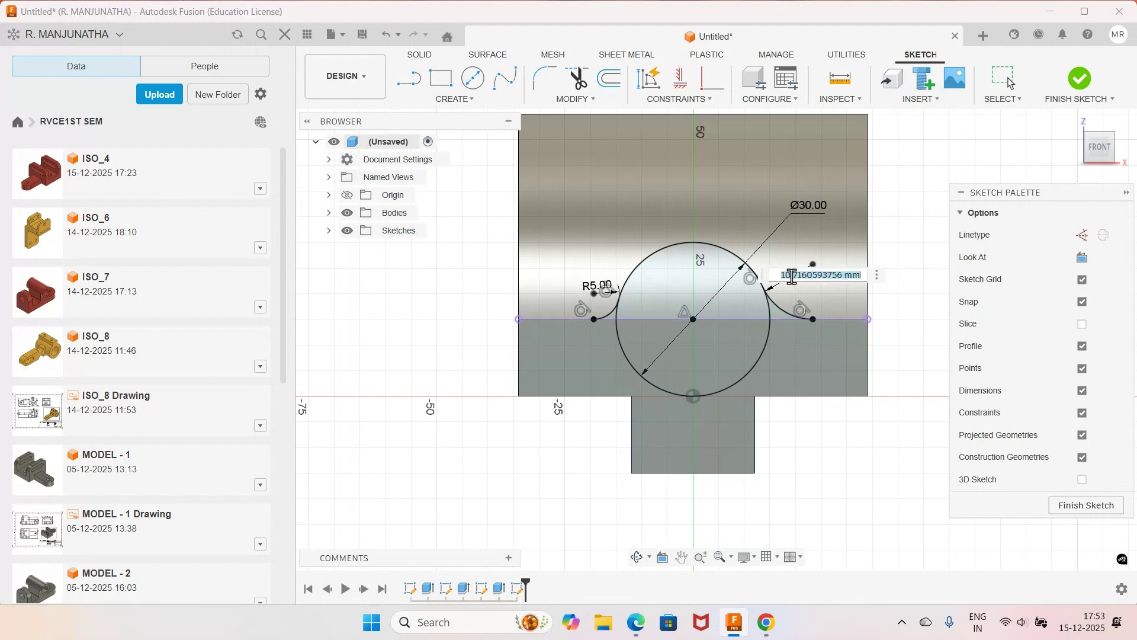
{"action": "type", "text": "5"}
{"action": "key", "text": "Return"}
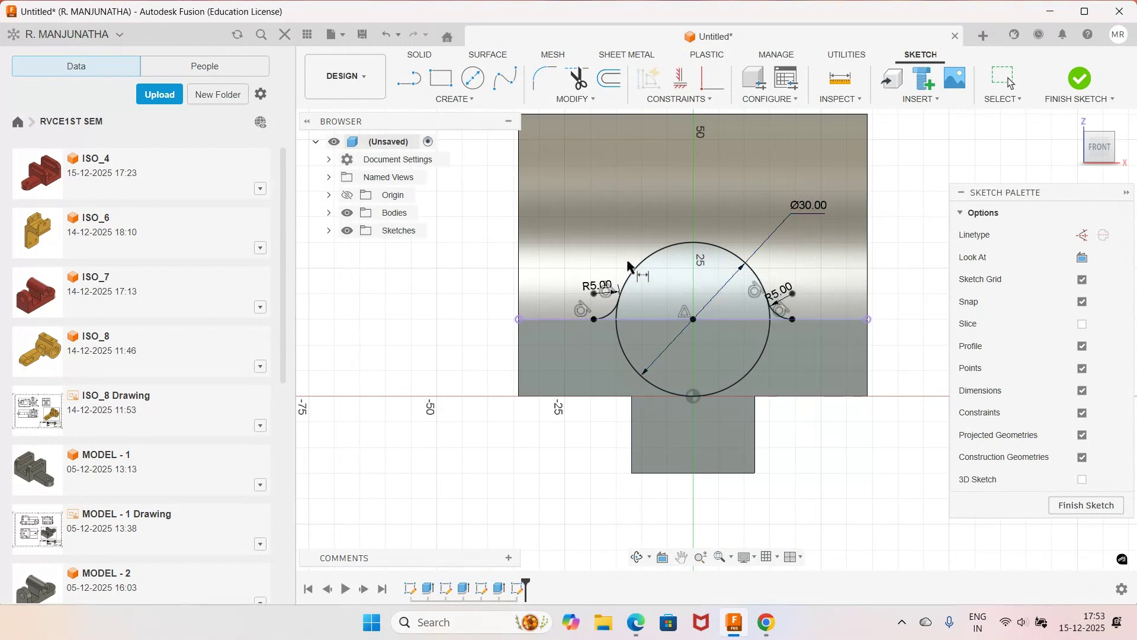
Step: Trim away the part of the 30 mm circle below the projected edge
{"action": "left_click", "coordinate": [577, 78]}
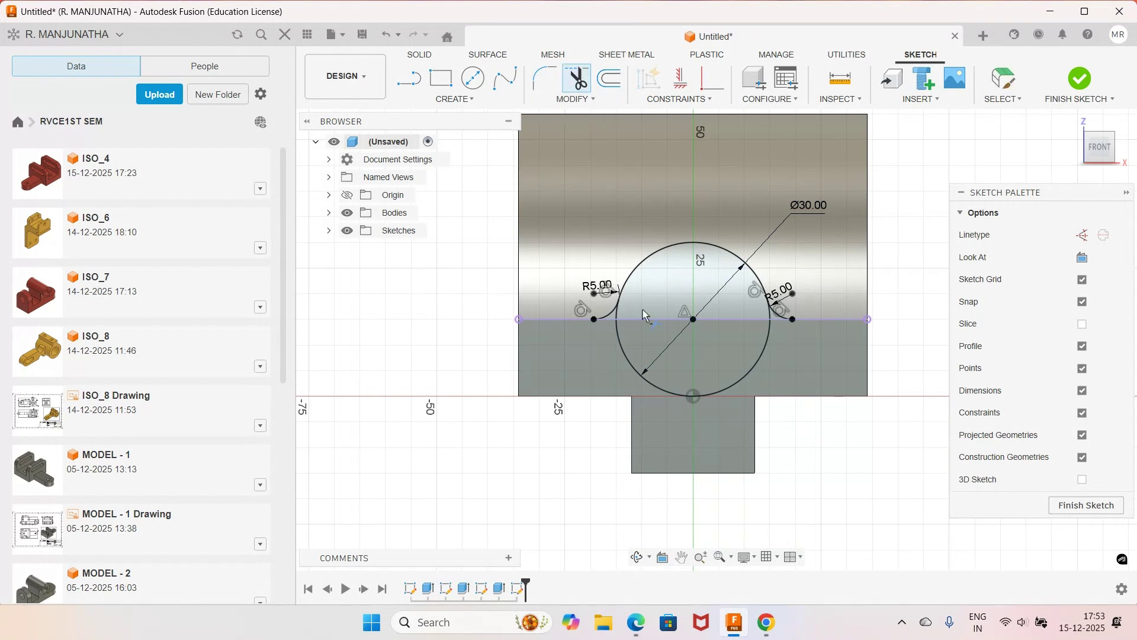
{"action": "left_click", "coordinate": [629, 370]}
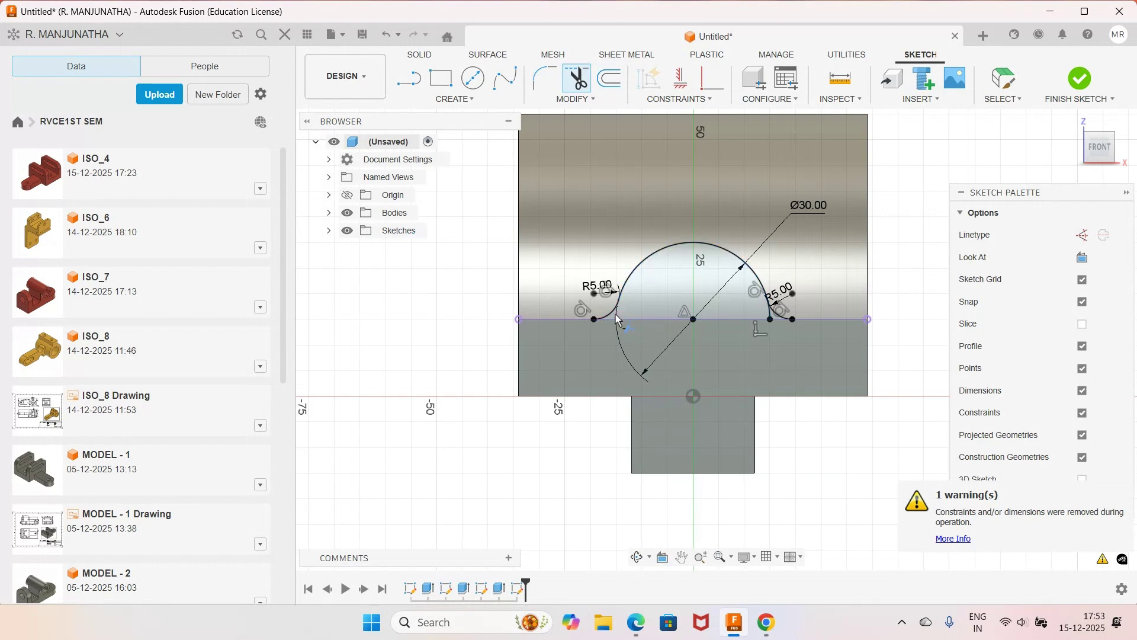
{"action": "left_click", "coordinate": [769, 315]}
{"action": "key", "text": "Escape"}
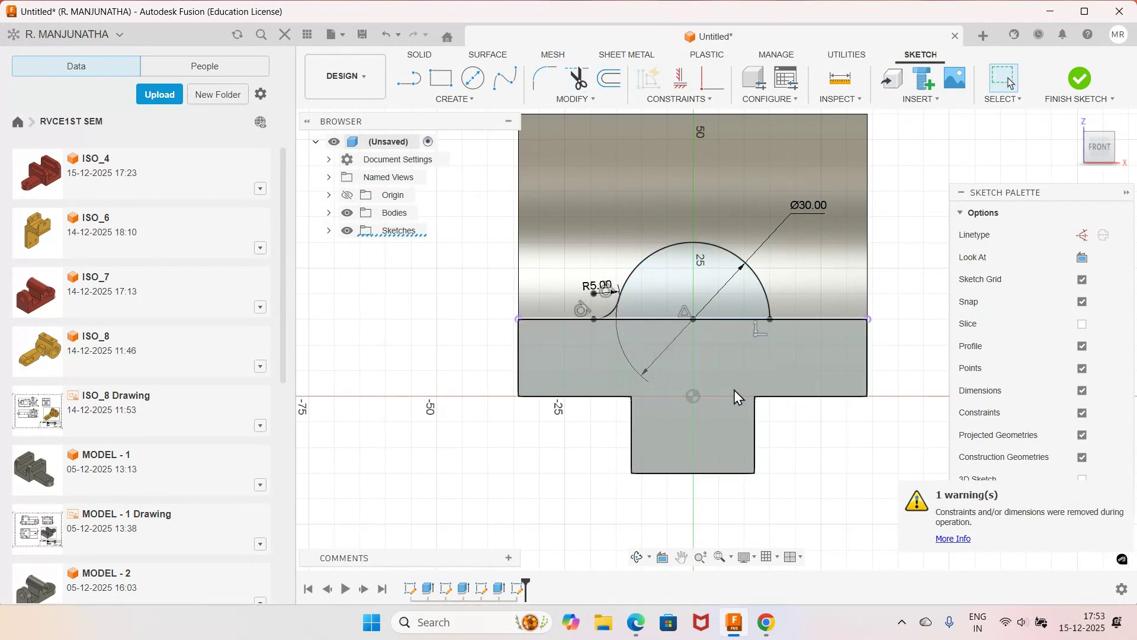
{"action": "key", "text": "ctrl+z"}
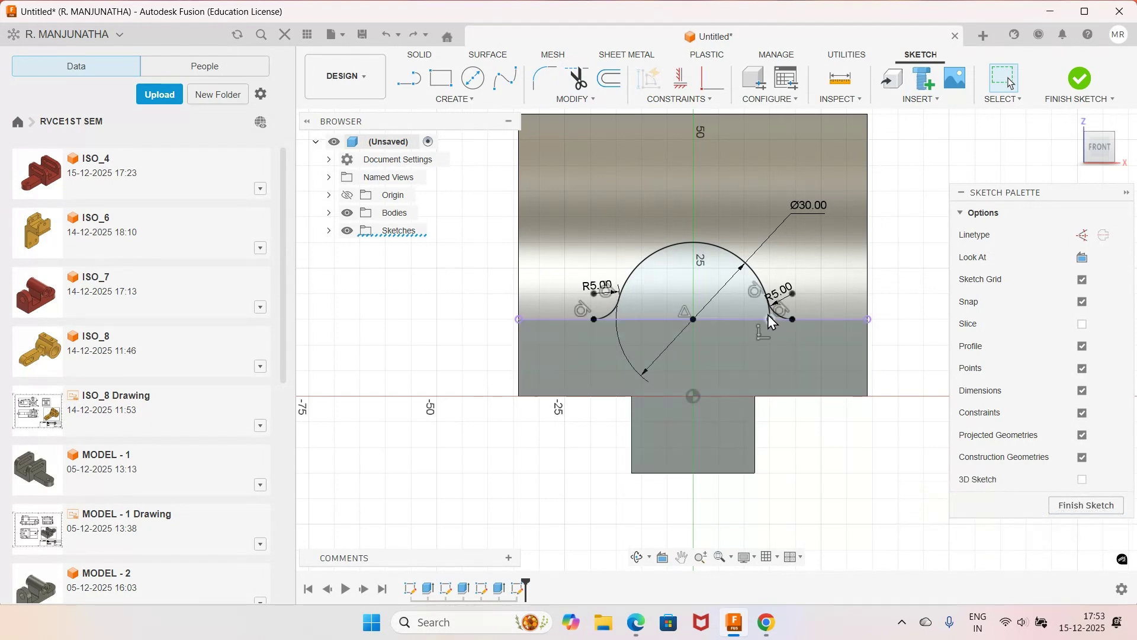
{"action": "scroll", "coordinate": [768, 315], "scroll_direction": "up", "scroll_amount": 3}
{"action": "left_click", "coordinate": [772, 312]}
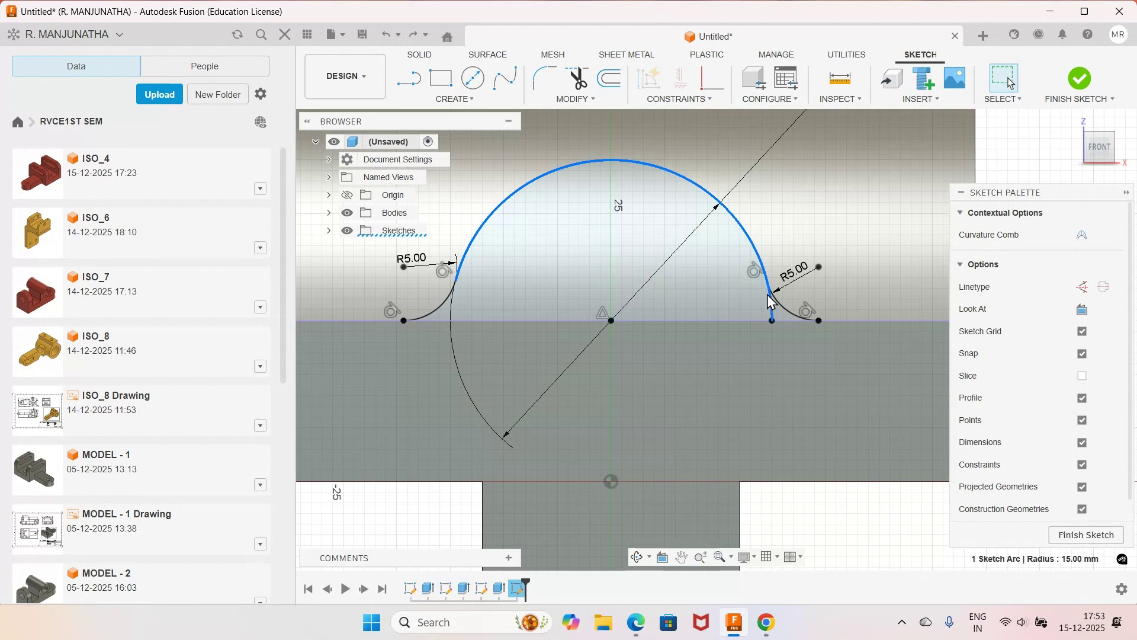
{"action": "key", "text": "t"}
{"action": "left_click", "coordinate": [769, 307]}
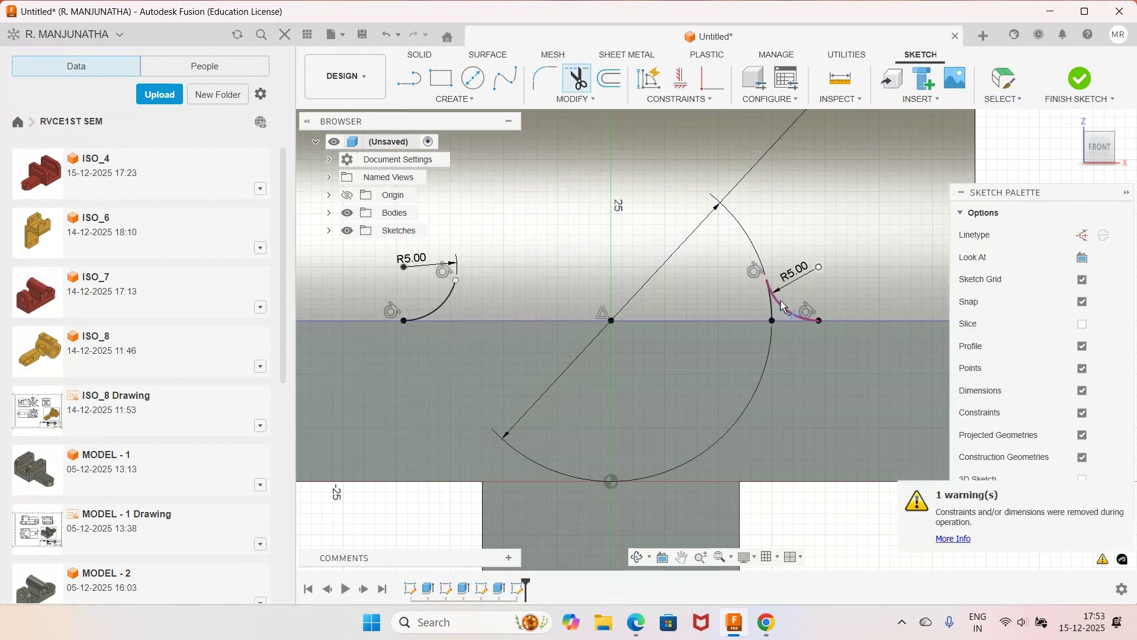
{"action": "key", "text": "Escape"}
{"action": "key", "text": "ctrl+z"}
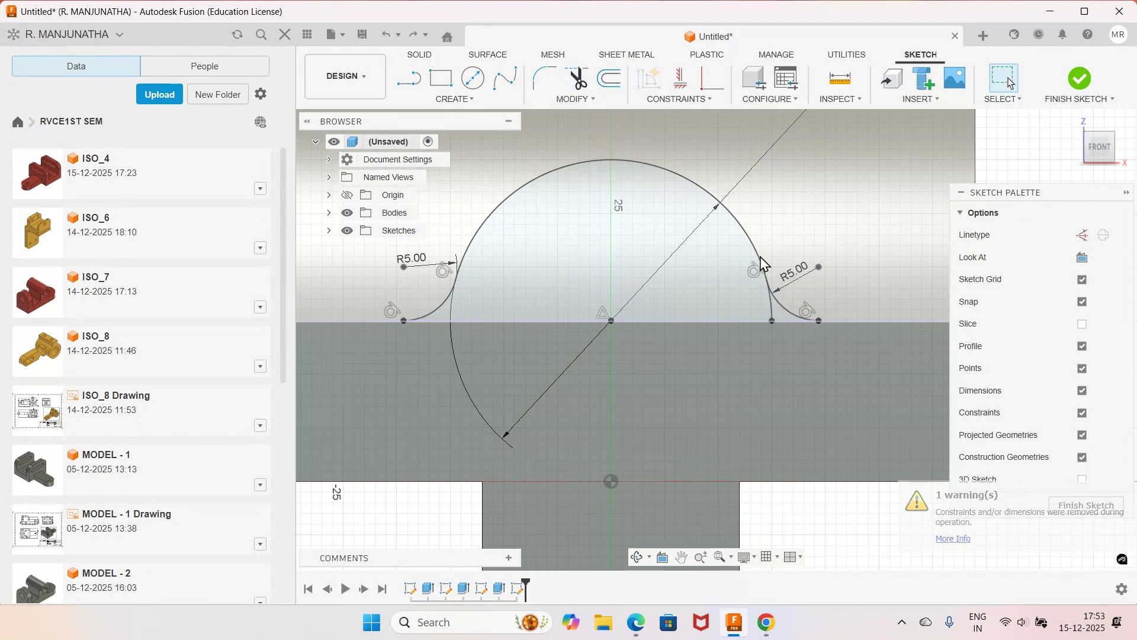
Step: Trim the short circle segment between the right 5 mm arc and the projected edge, and finish the sketch
{"action": "key", "text": "t"}
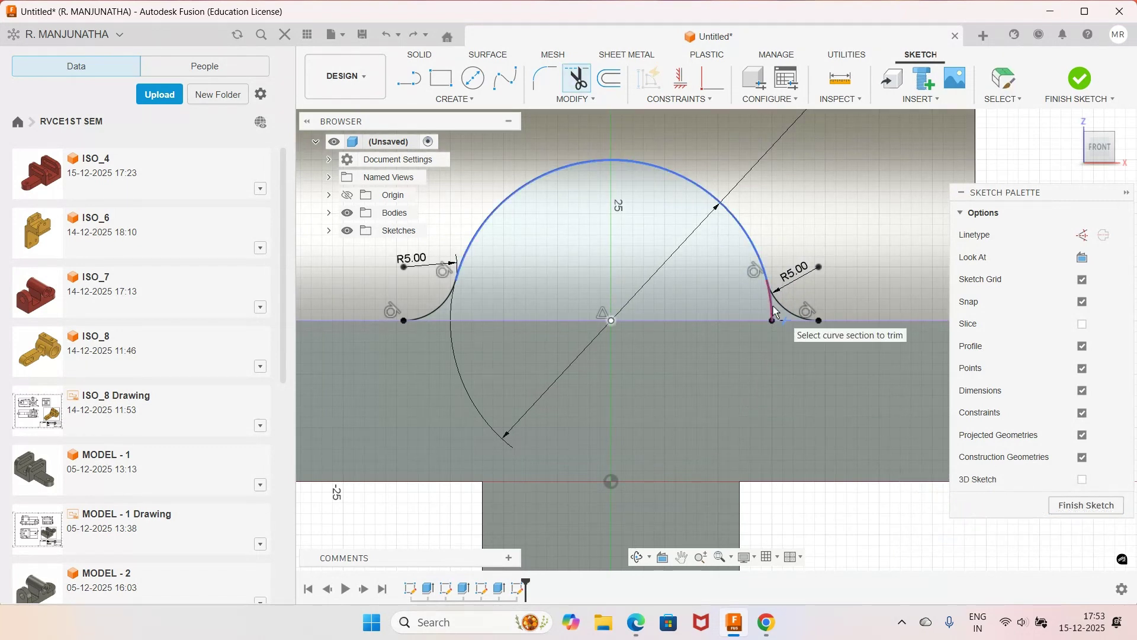
{"action": "left_click", "coordinate": [770, 308]}
{"action": "scroll", "coordinate": [823, 190], "scroll_direction": "down", "scroll_amount": 3}
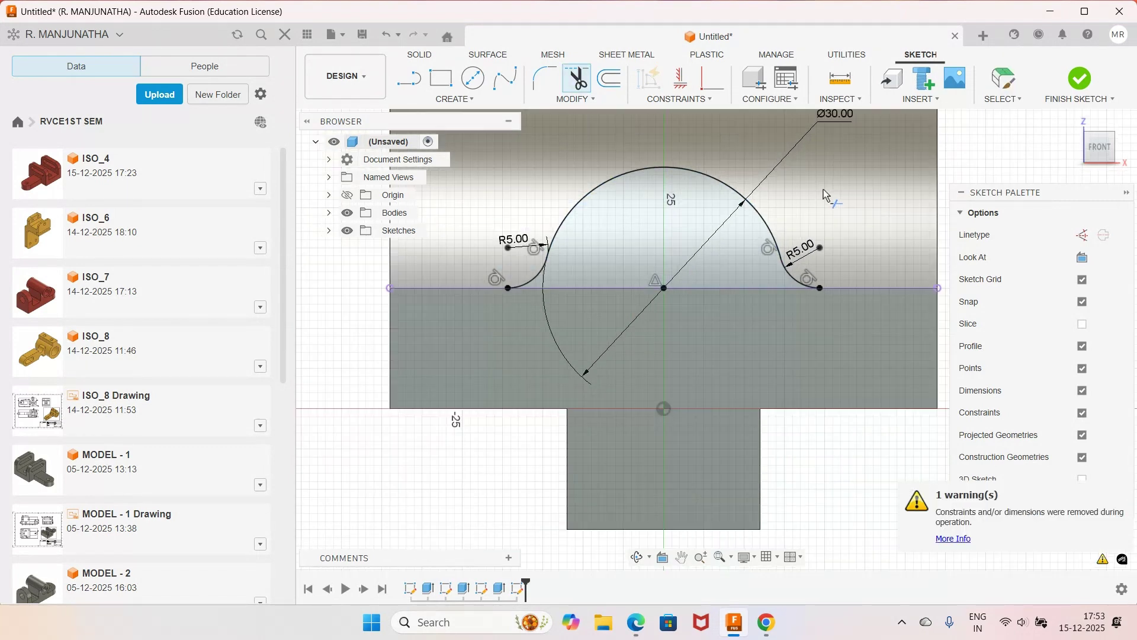
{"action": "left_click", "coordinate": [1079, 77]}
{"action": "left_click", "coordinate": [1072, 121]}
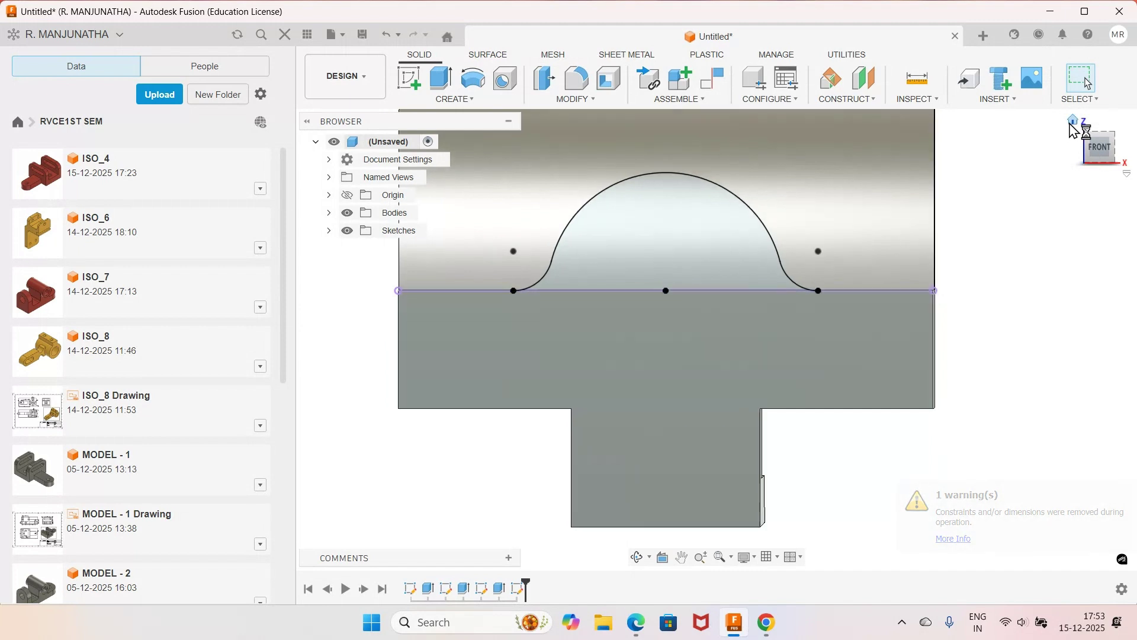
Step: Extrude the boss profile with extent To Object up to the curved jaw face, joining it to the body
{"action": "left_click", "coordinate": [441, 77]}
{"action": "left_click", "coordinate": [591, 395]}
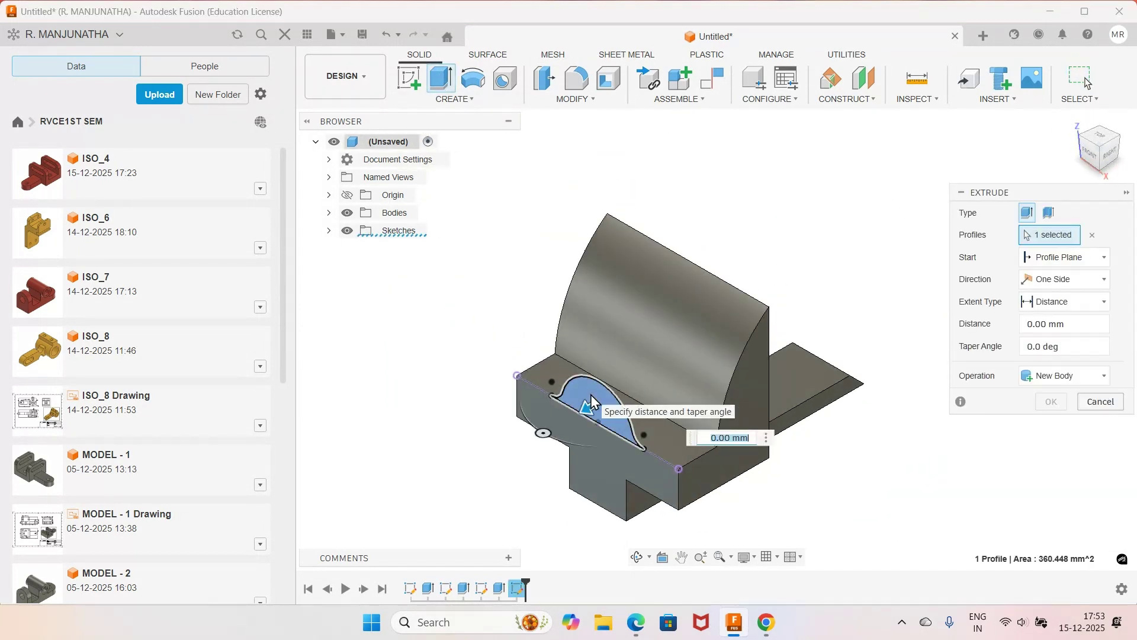
{"action": "left_click", "coordinate": [1102, 304]}
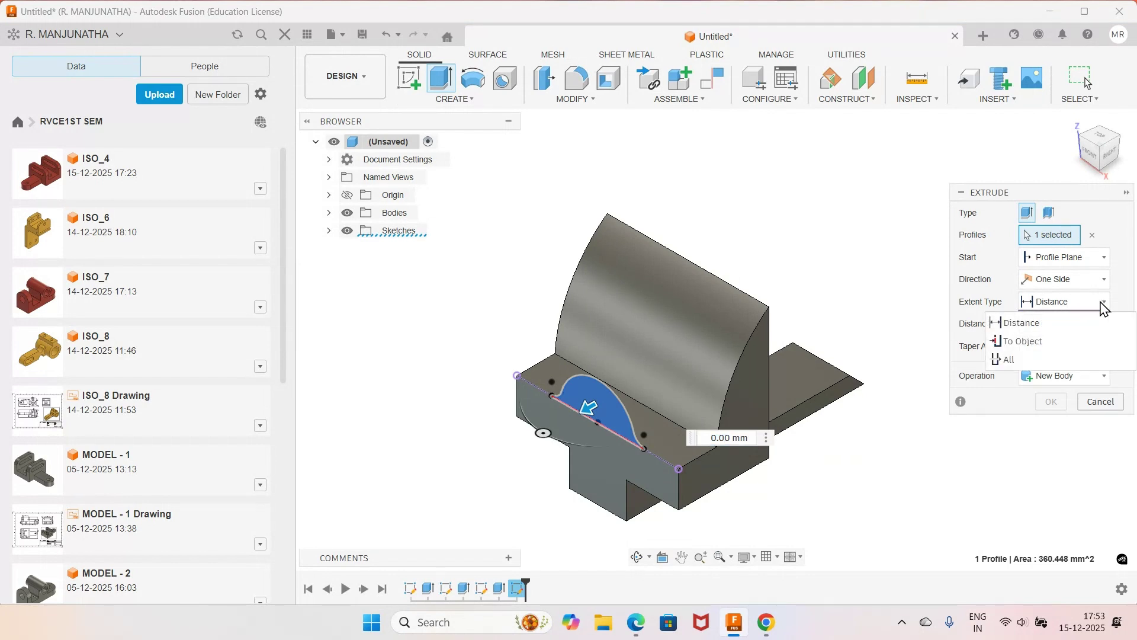
{"action": "left_click", "coordinate": [1042, 340]}
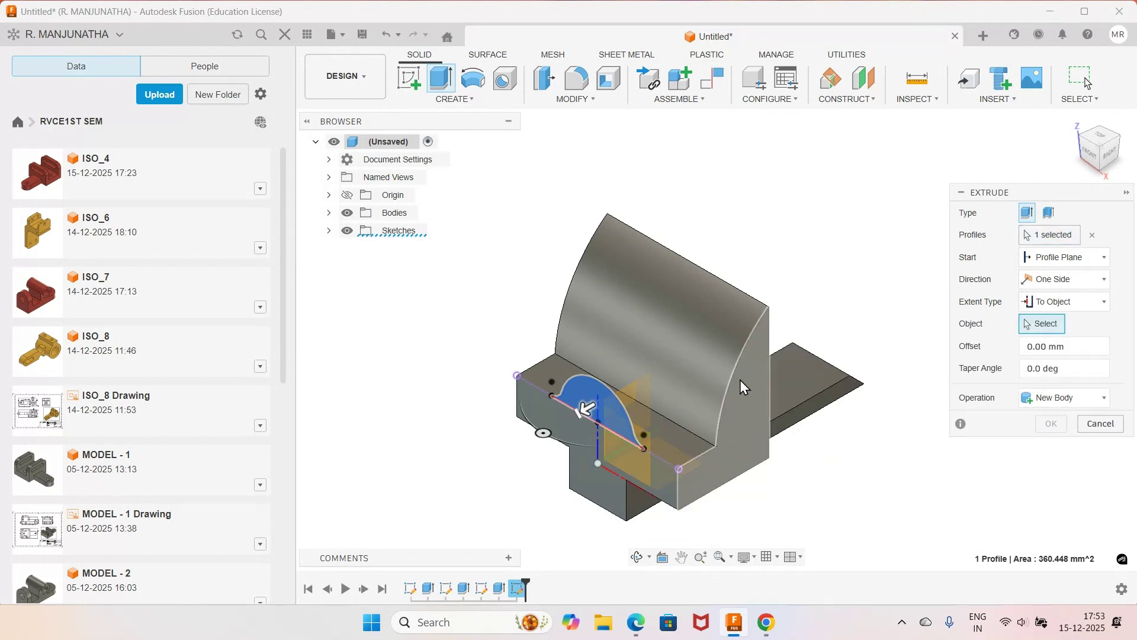
{"action": "left_click", "coordinate": [694, 375]}
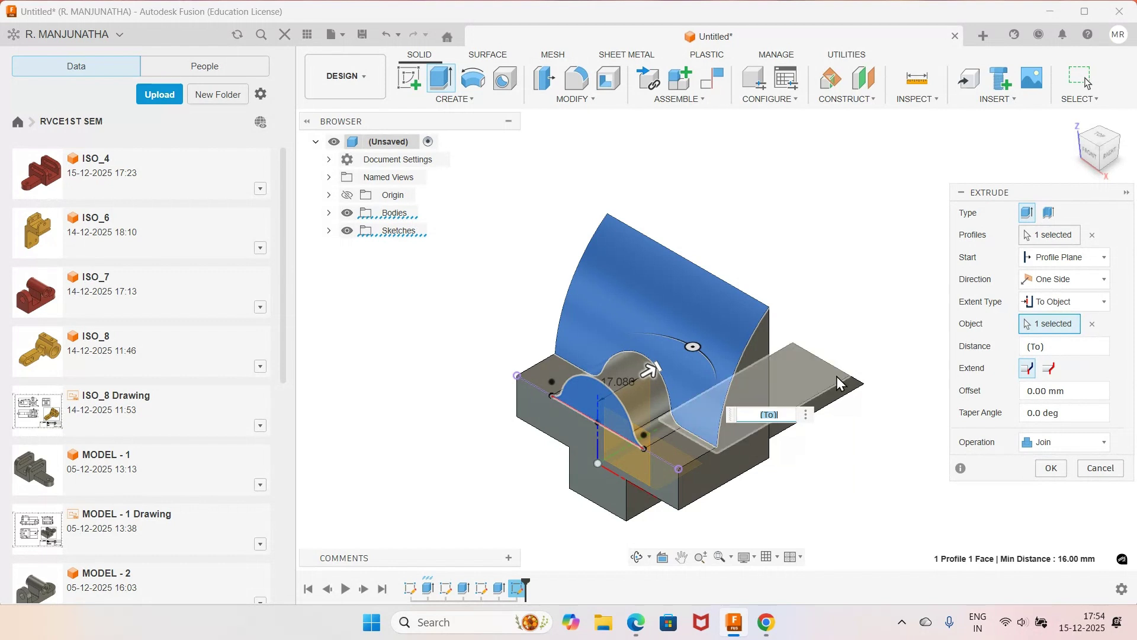
{"action": "left_click", "coordinate": [1050, 470]}
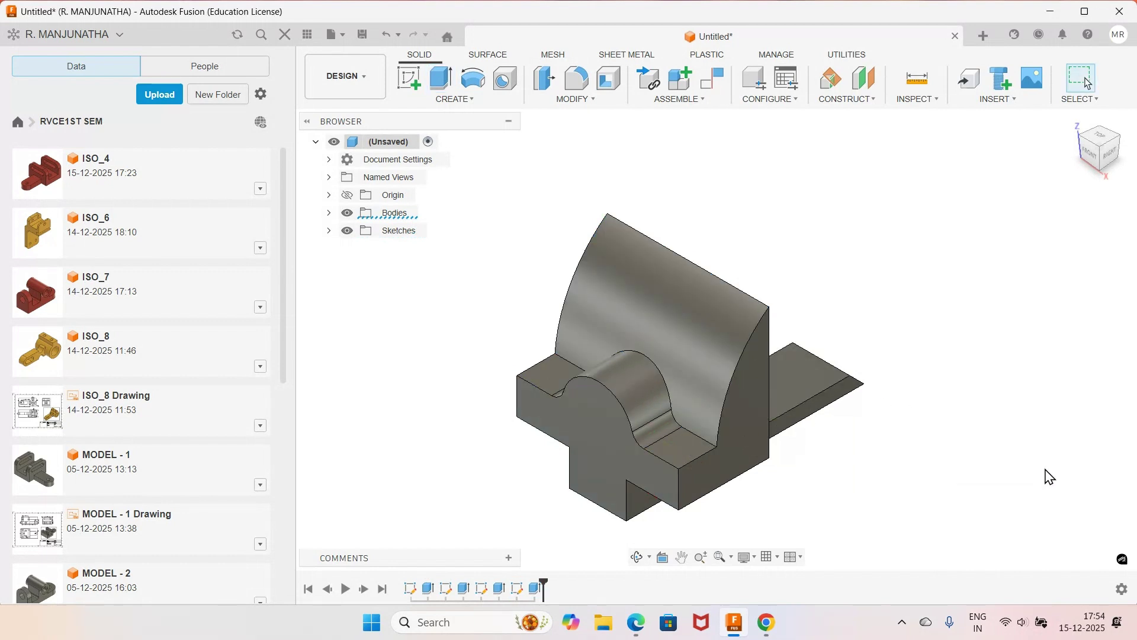
Step: Inspect where the boss meets the curved face and switch to the PDF manual in Edge
{"action": "scroll", "coordinate": [832, 387], "scroll_direction": "up", "scroll_amount": 2}
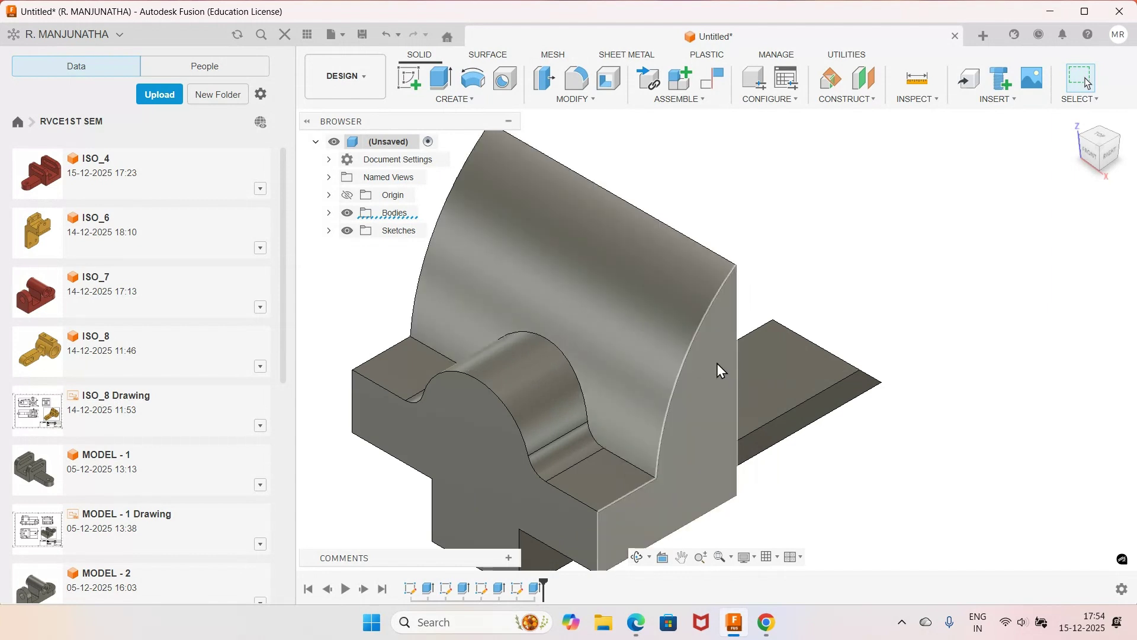
{"action": "left_click", "coordinate": [637, 557]}
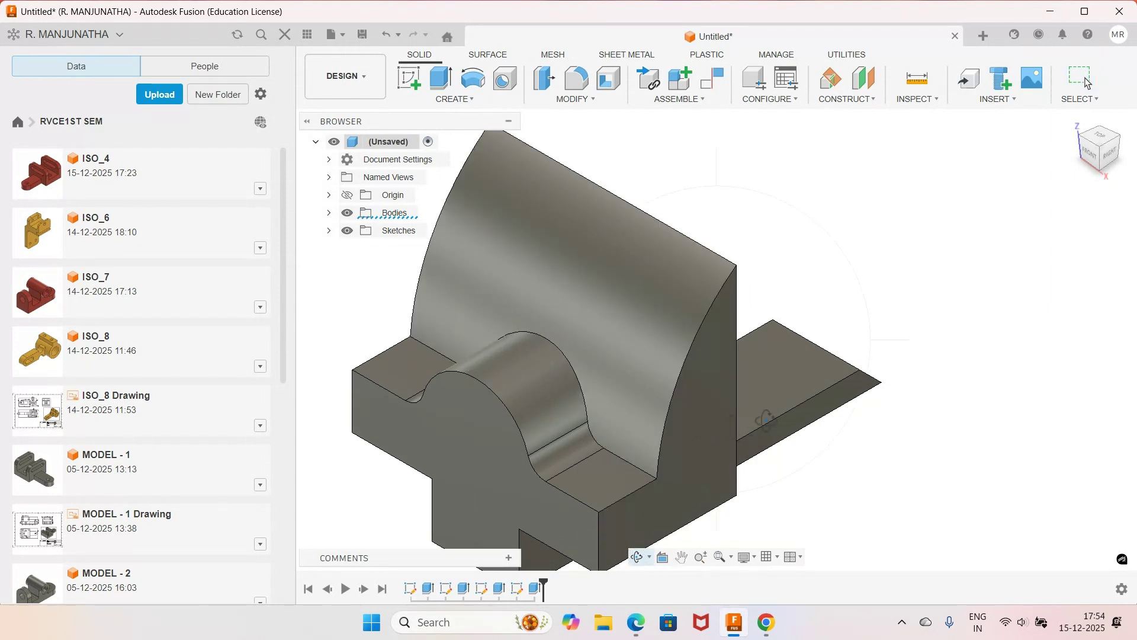
{"action": "left_click_drag", "start_coordinate": [776, 394], "coordinate": [799, 407]}
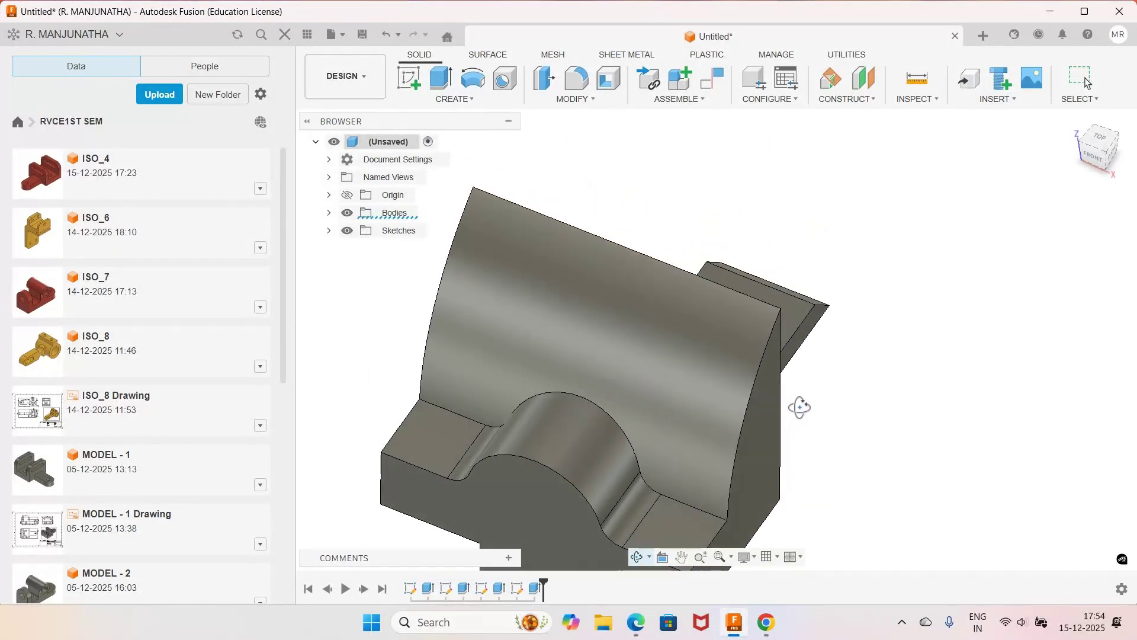
{"action": "right_click", "coordinate": [845, 450]}
{"action": "left_click", "coordinate": [820, 509]}
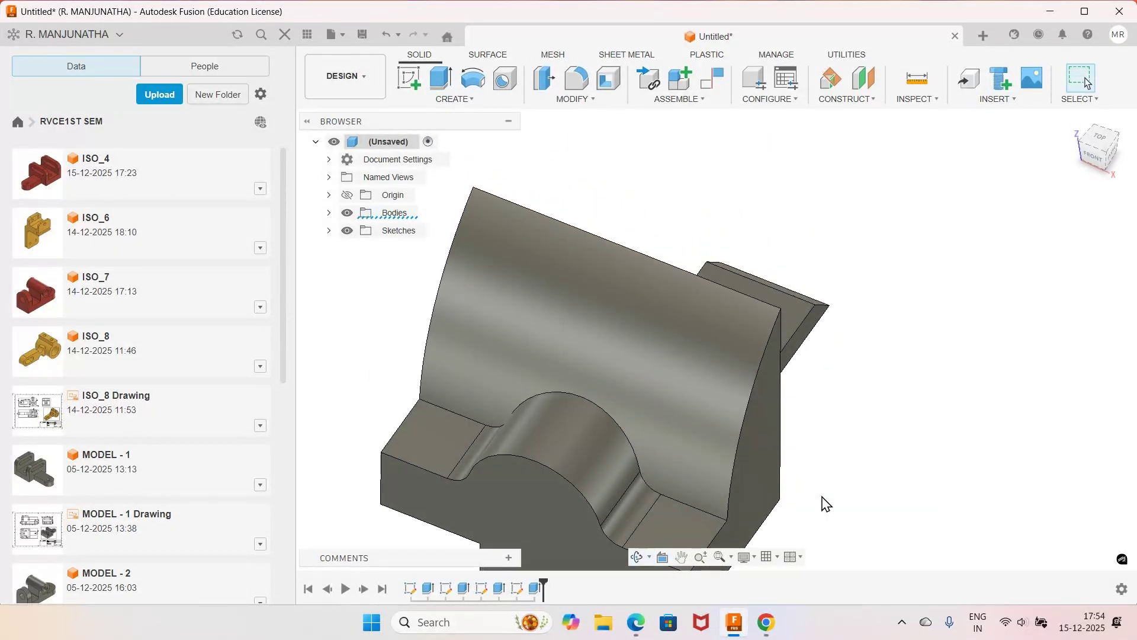
{"action": "left_click", "coordinate": [638, 629]}
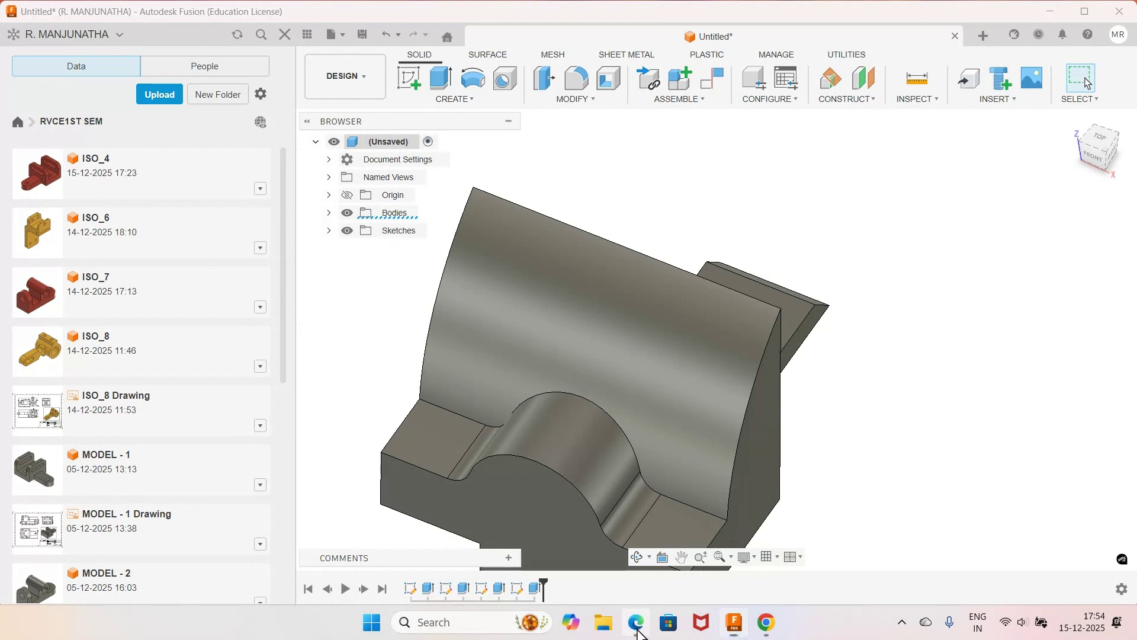
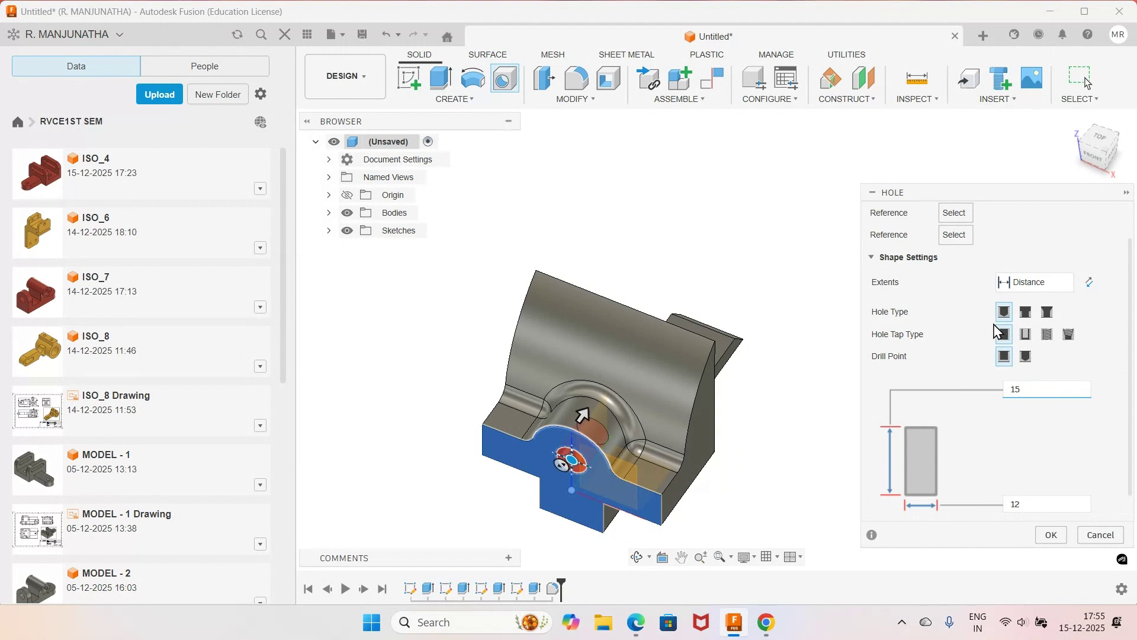
Step: Give the 12 mm diameter, 15 mm deep hole in the boss an angled drill point and create it
{"action": "left_click", "coordinate": [1026, 356]}
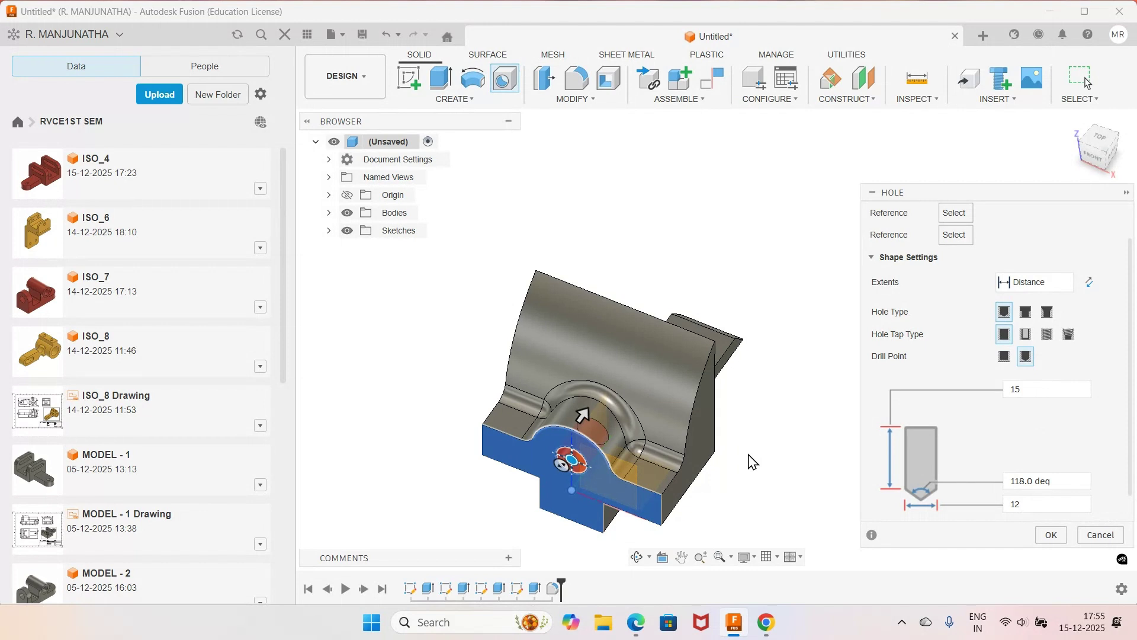
{"action": "left_click", "coordinate": [1051, 535]}
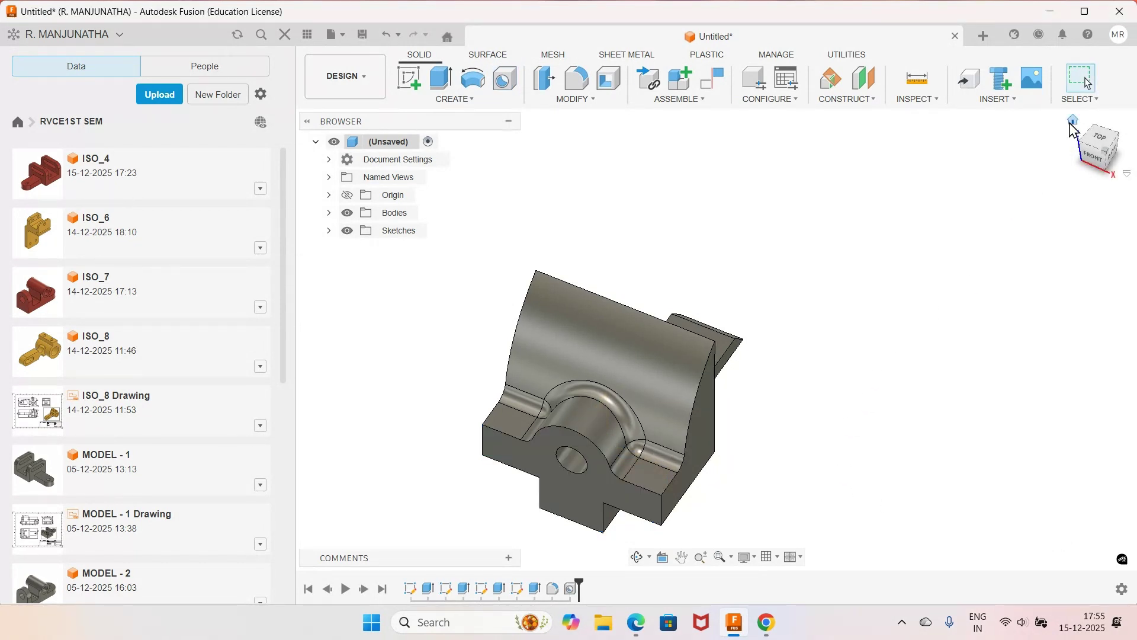
{"action": "left_click", "coordinate": [1073, 120]}
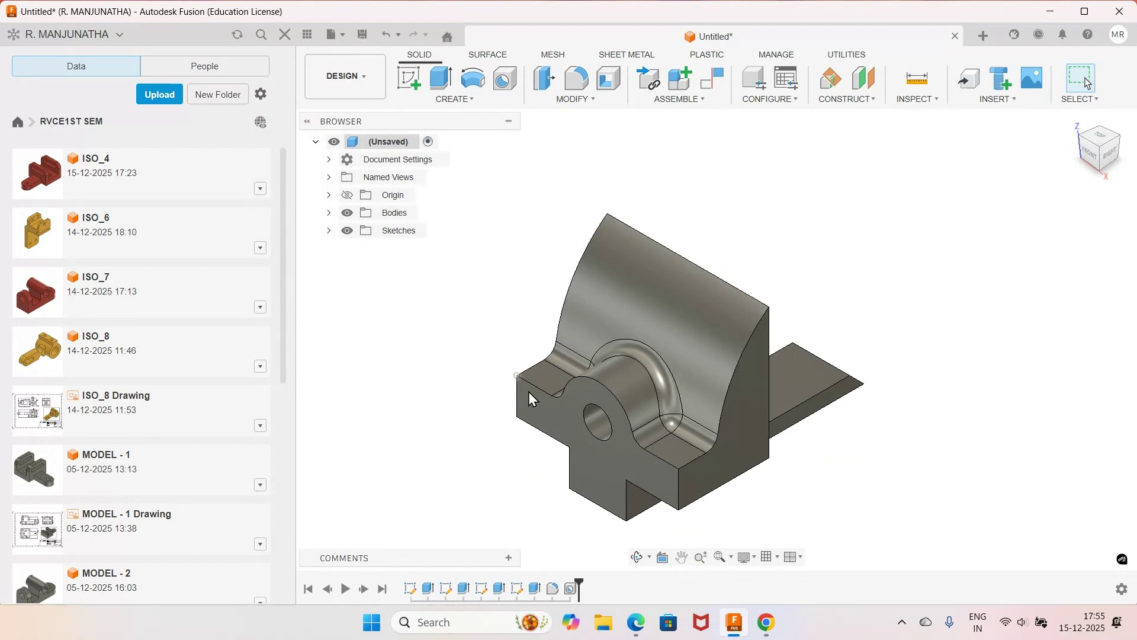
Step: Check the modelled jaw against the ISO_5 figure in the PDF manual in Edge and return to Fusion
{"action": "left_click", "coordinate": [640, 623]}
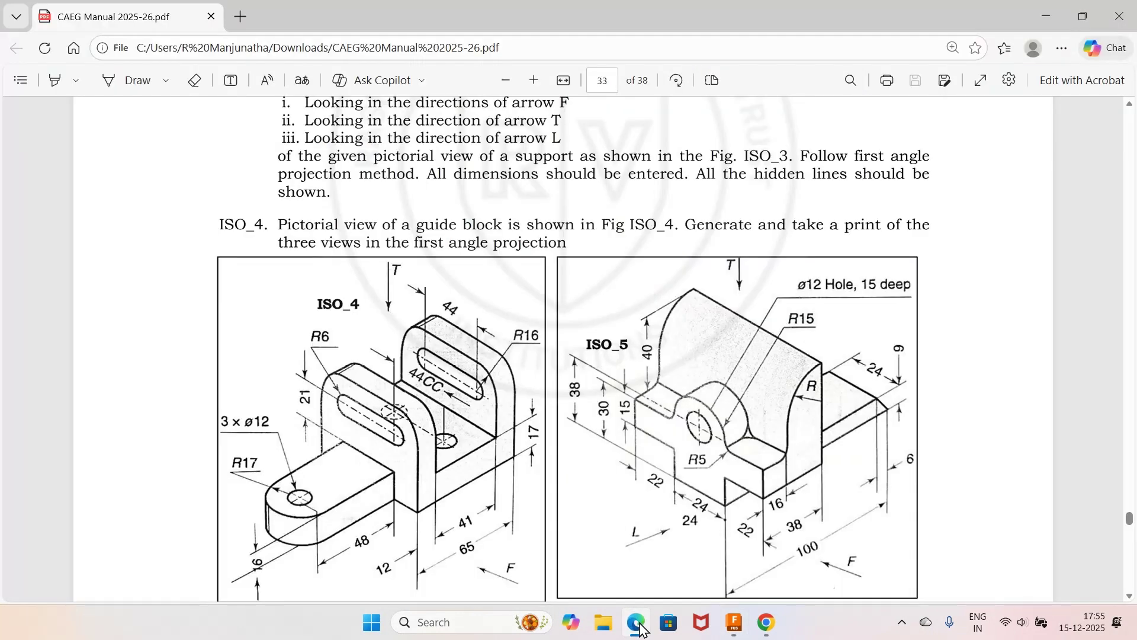
{"action": "scroll", "coordinate": [662, 489], "scroll_direction": "down", "scroll_amount": 3}
{"action": "key", "text": "alt+Tab"}
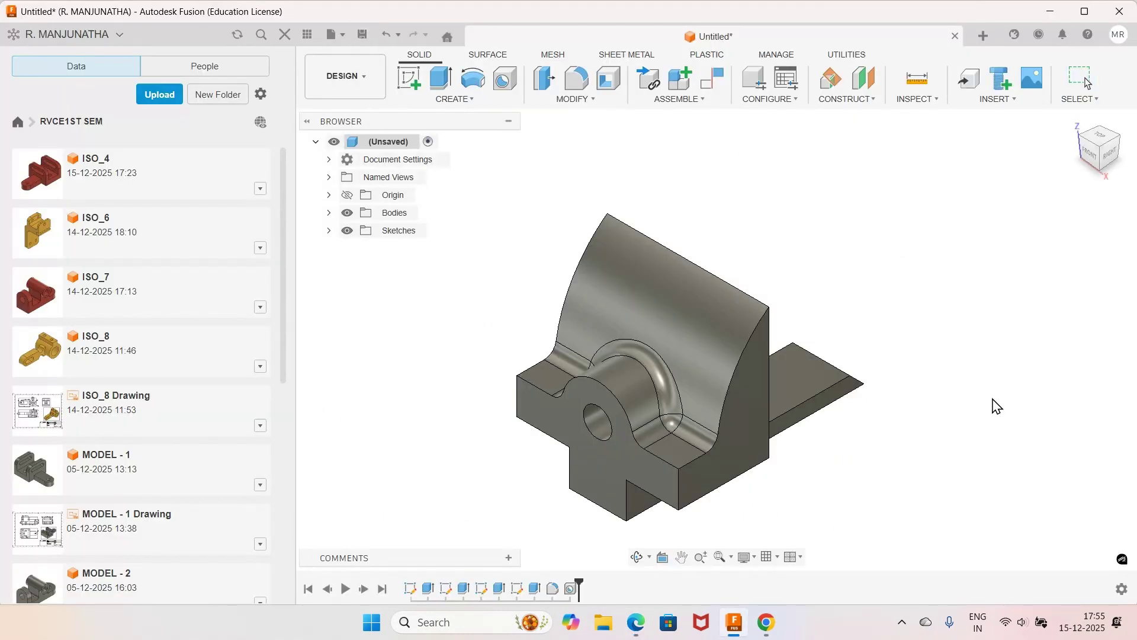
Step: Apply the yellow glossy enamel paint appearance from the Paint library to the whole jaw body
{"action": "key", "text": "a"}
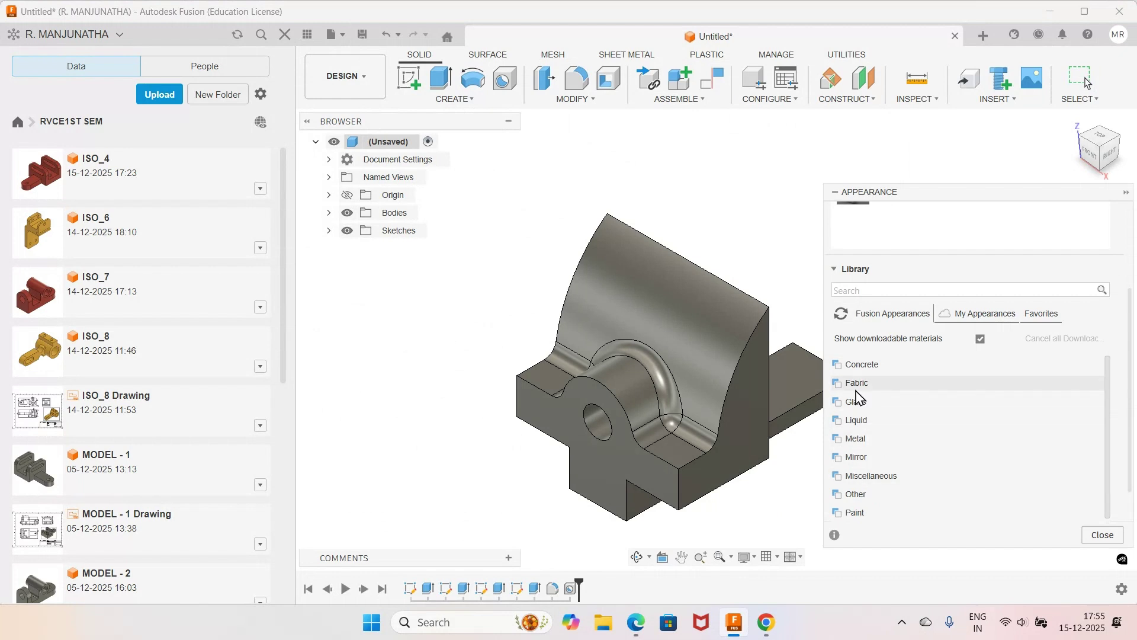
{"action": "scroll", "coordinate": [865, 445], "scroll_direction": "down", "scroll_amount": 1}
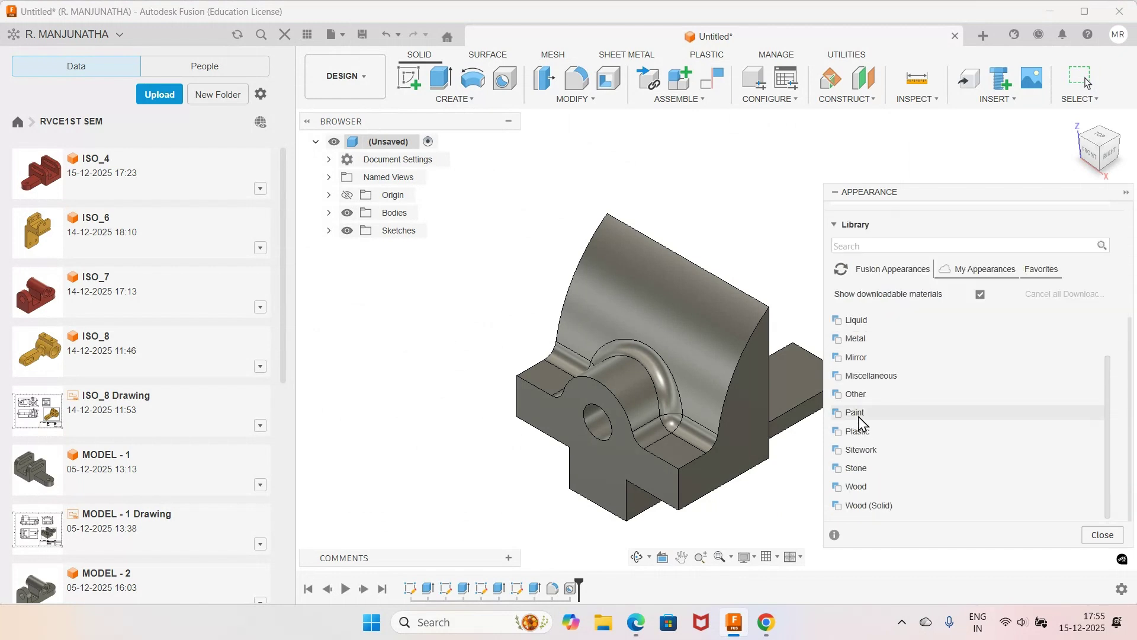
{"action": "left_click", "coordinate": [861, 417]}
{"action": "left_click", "coordinate": [866, 433]}
{"action": "left_click", "coordinate": [866, 432]}
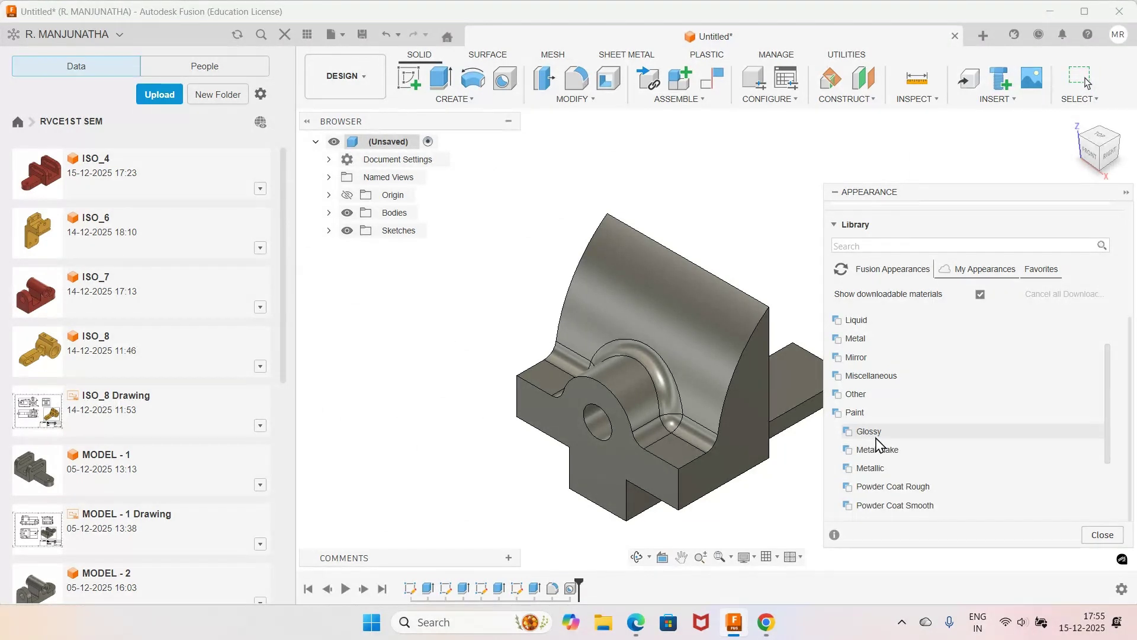
{"action": "left_click", "coordinate": [876, 432]}
{"action": "scroll", "coordinate": [876, 443], "scroll_direction": "down", "scroll_amount": 5}
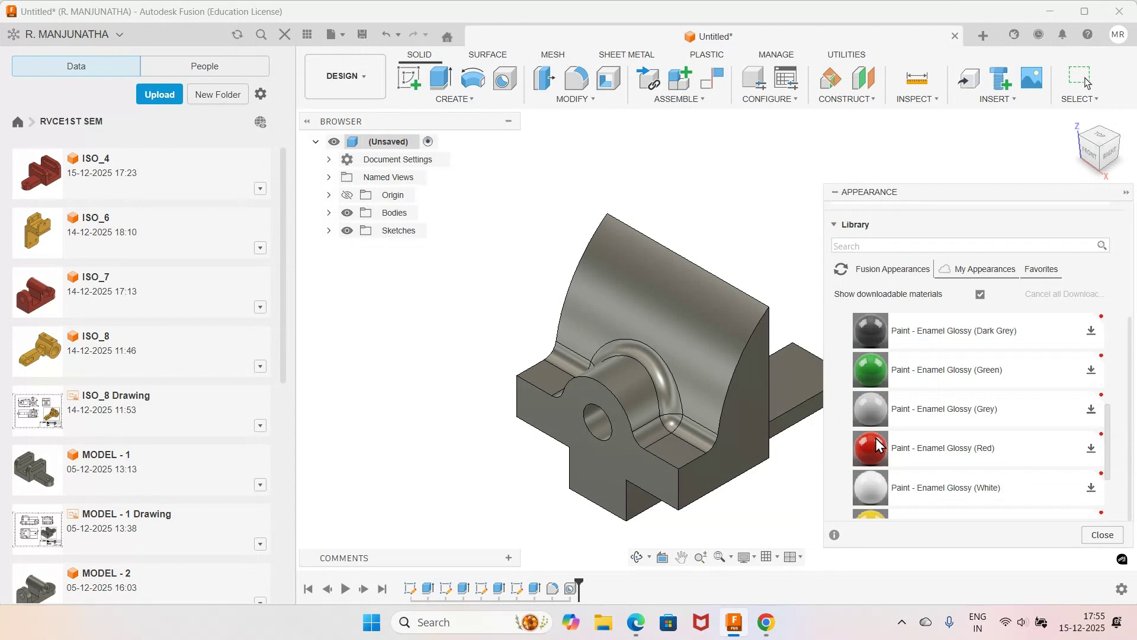
{"action": "scroll", "coordinate": [878, 444], "scroll_direction": "down", "scroll_amount": 3}
{"action": "left_click_drag", "start_coordinate": [871, 401], "coordinate": [807, 390]}
{"action": "left_click", "coordinate": [1102, 534]}
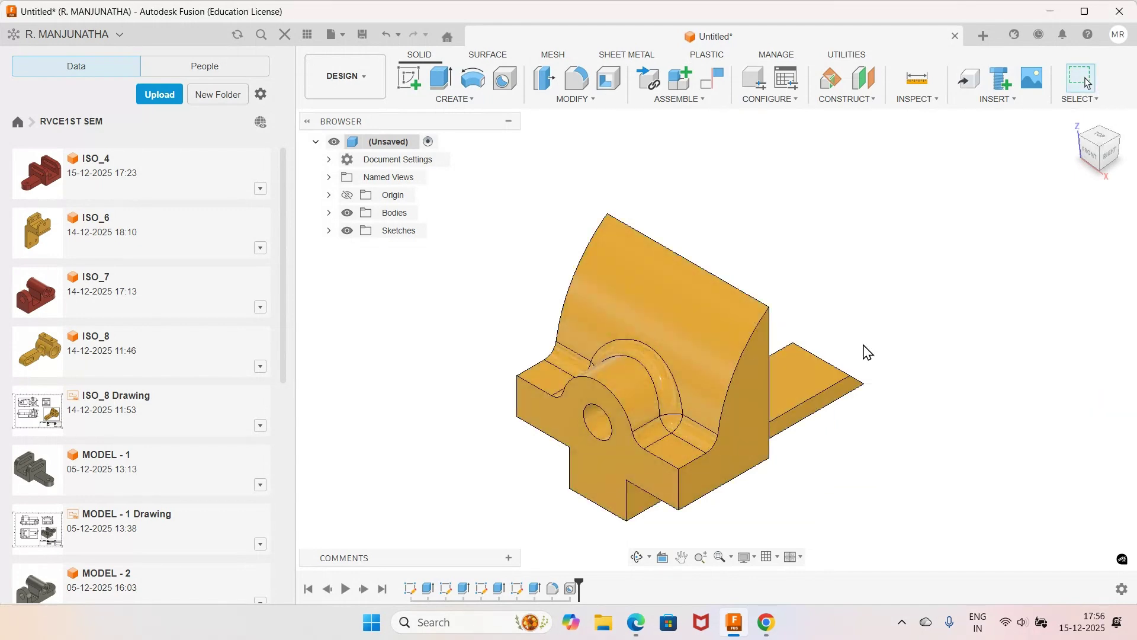
Step: Save the design as ISO_5 in the RVCE1ST SEM folder
{"action": "left_click", "coordinate": [365, 35]}
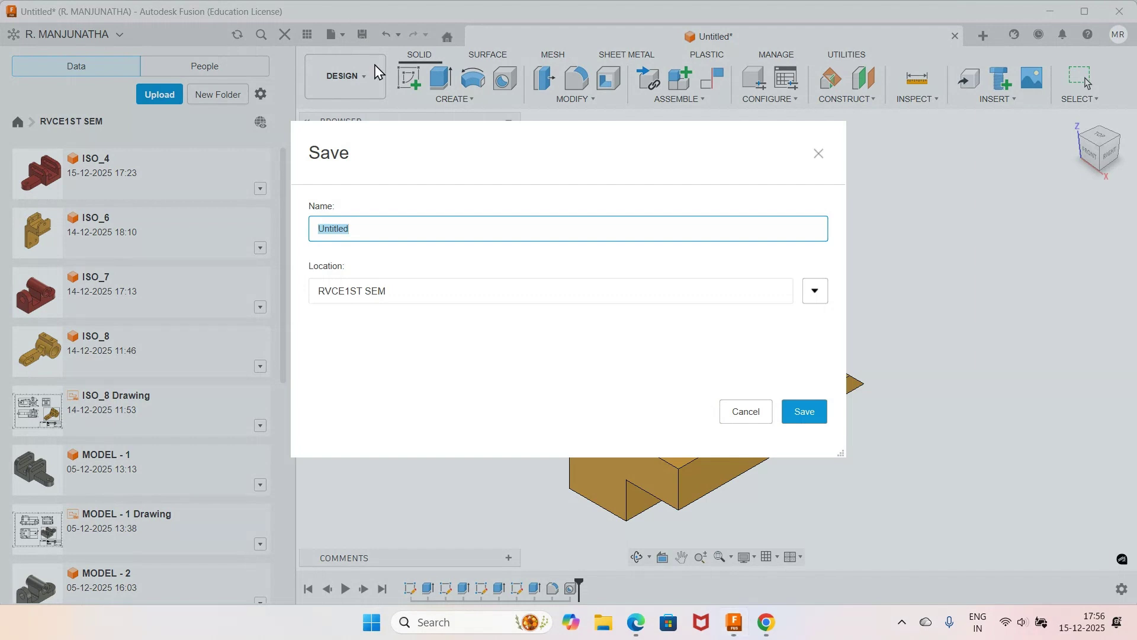
{"action": "type", "text": "ISO_5"}
{"action": "key", "text": "Return"}
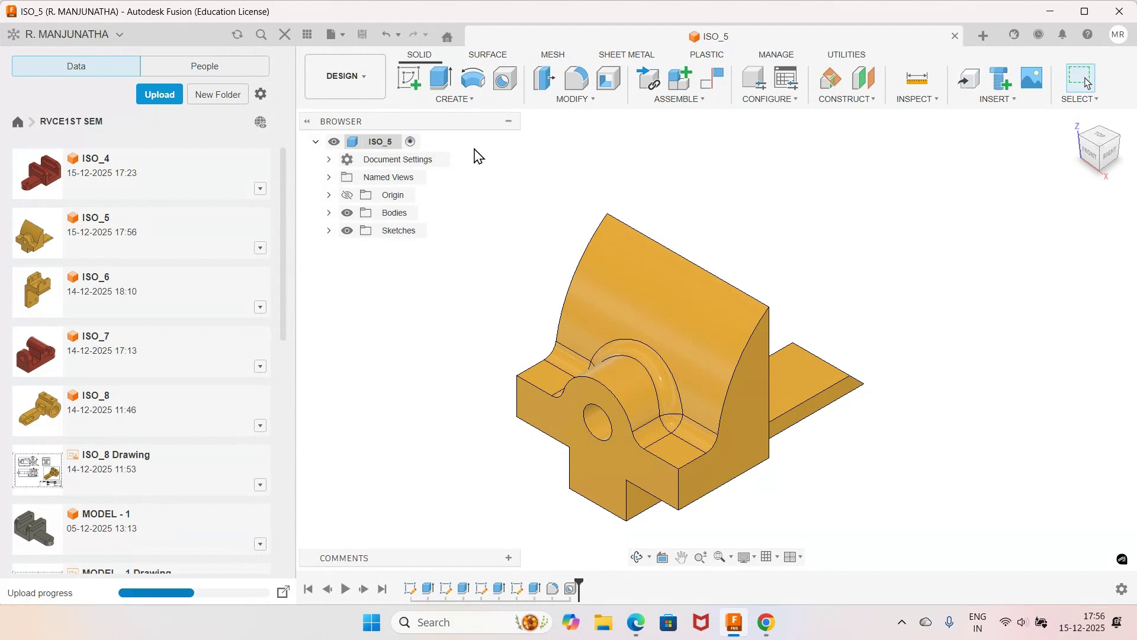
Step: Create a new drawing of the full assembly from scratch with ISO standard, mm units and a landscape A3 sheet
{"action": "left_click", "coordinate": [368, 82]}
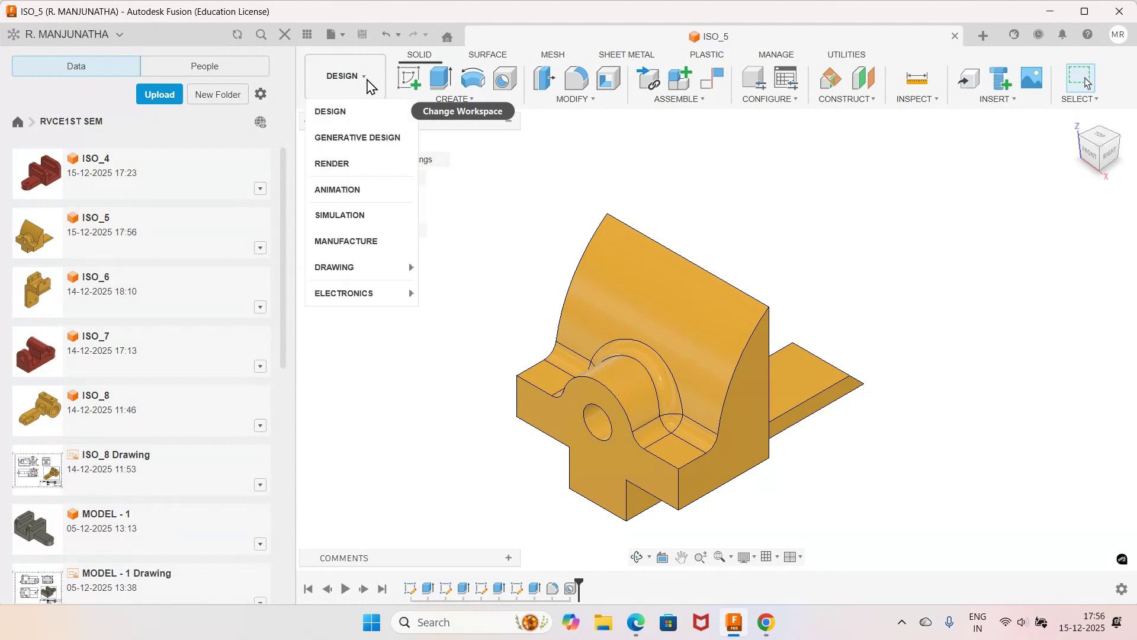
{"action": "mouse_move", "coordinate": [385, 267]}
{"action": "left_click", "coordinate": [438, 272]}
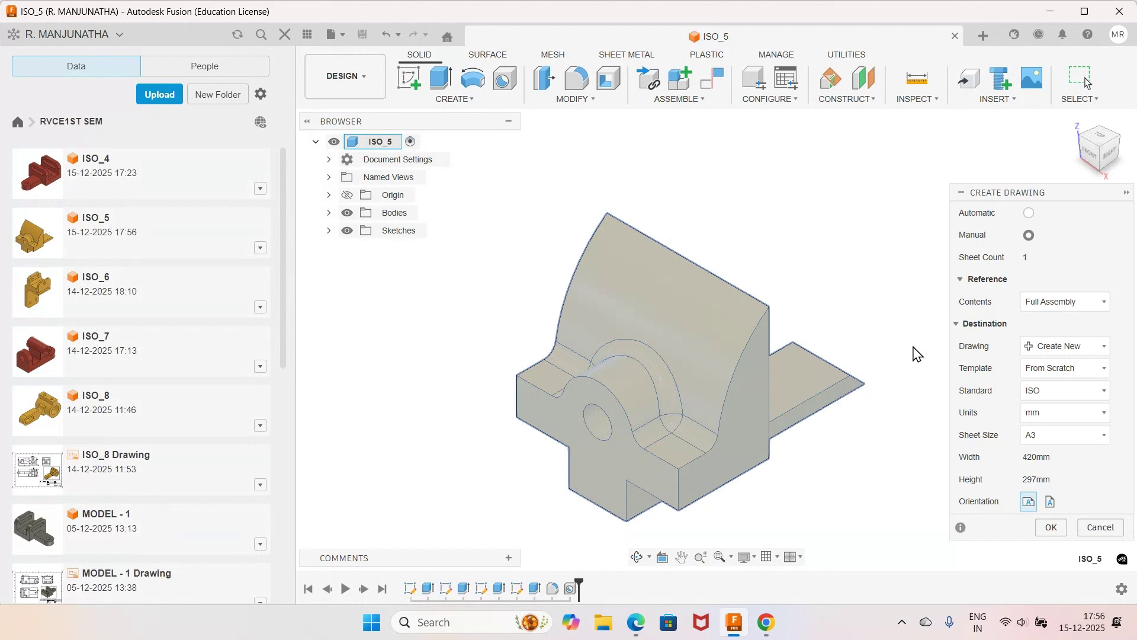
{"action": "left_click", "coordinate": [1059, 528]}
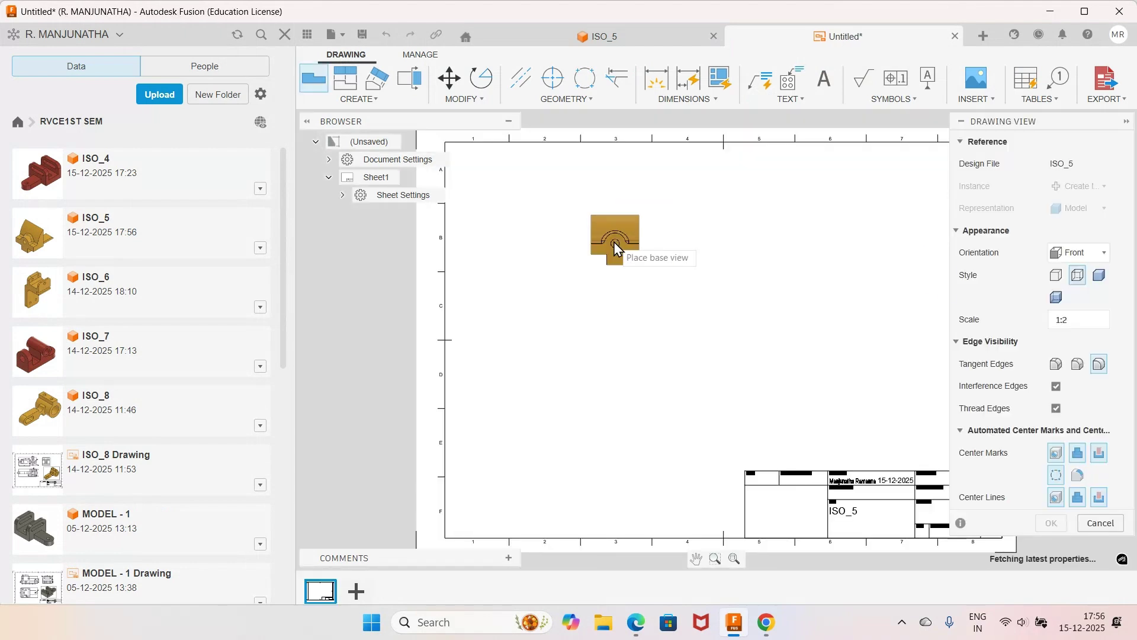
Step: Place the base view near the sheet's upper-left corner using the named view RIGHT at 1:1 scale
{"action": "left_click", "coordinate": [1104, 257]}
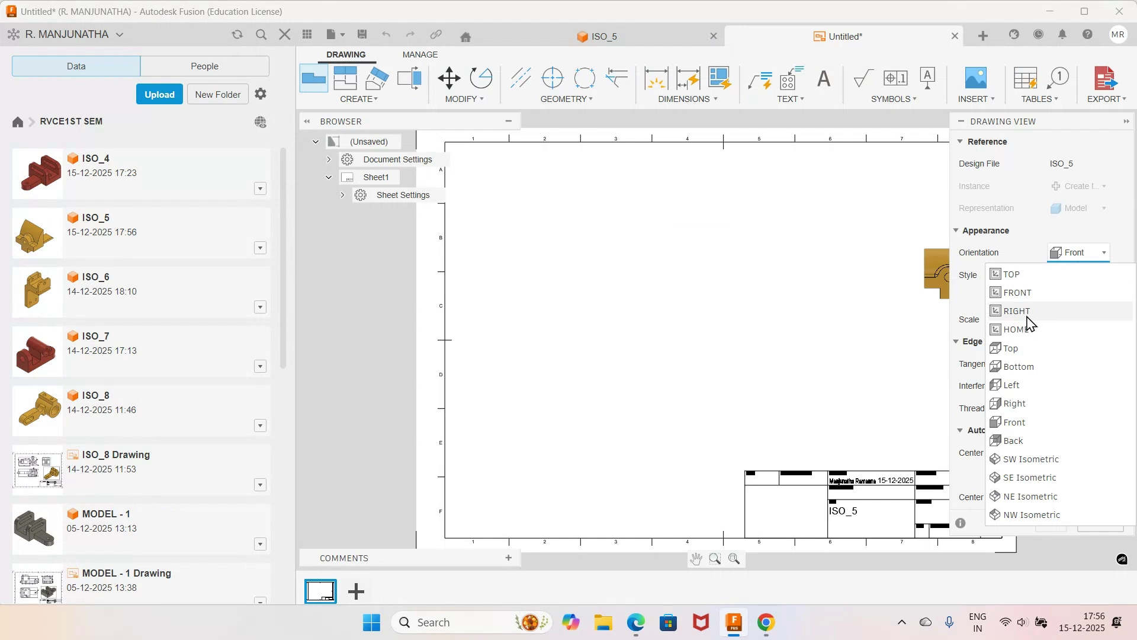
{"action": "left_click", "coordinate": [1030, 319]}
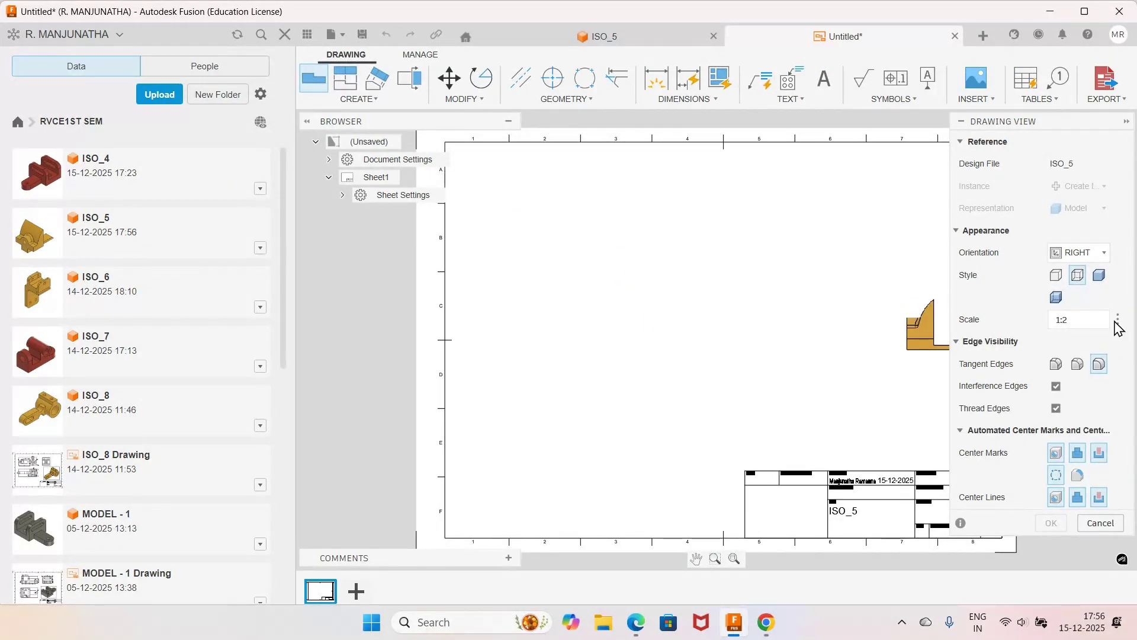
{"action": "left_click", "coordinate": [1118, 323]}
{"action": "left_click", "coordinate": [1005, 109]}
{"action": "left_click", "coordinate": [588, 232]}
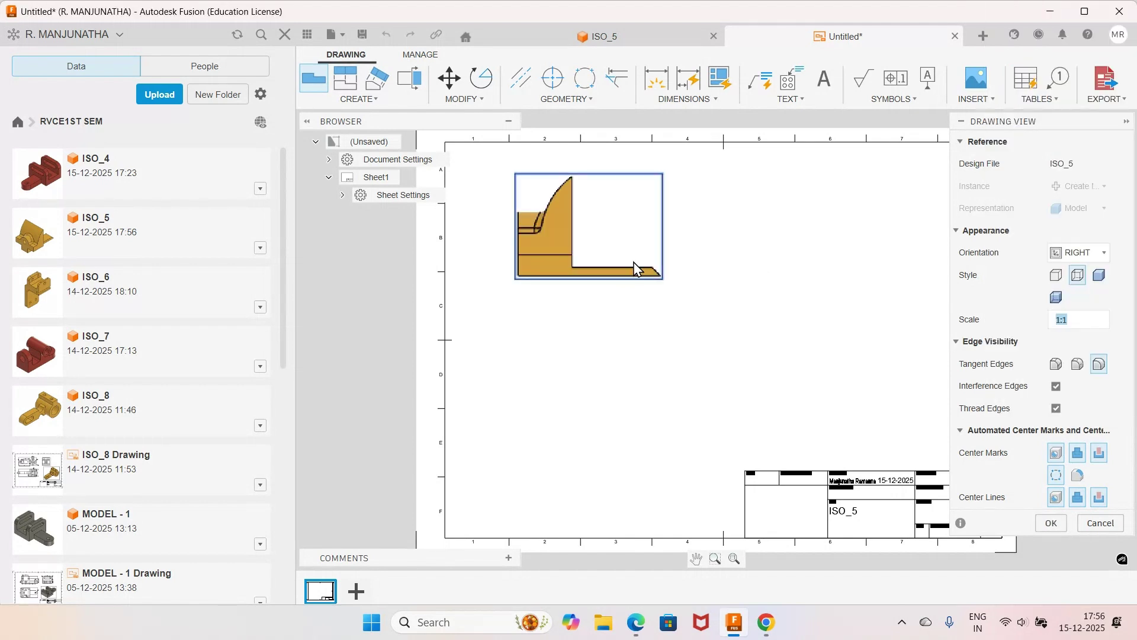
{"action": "left_click", "coordinate": [1051, 522]}
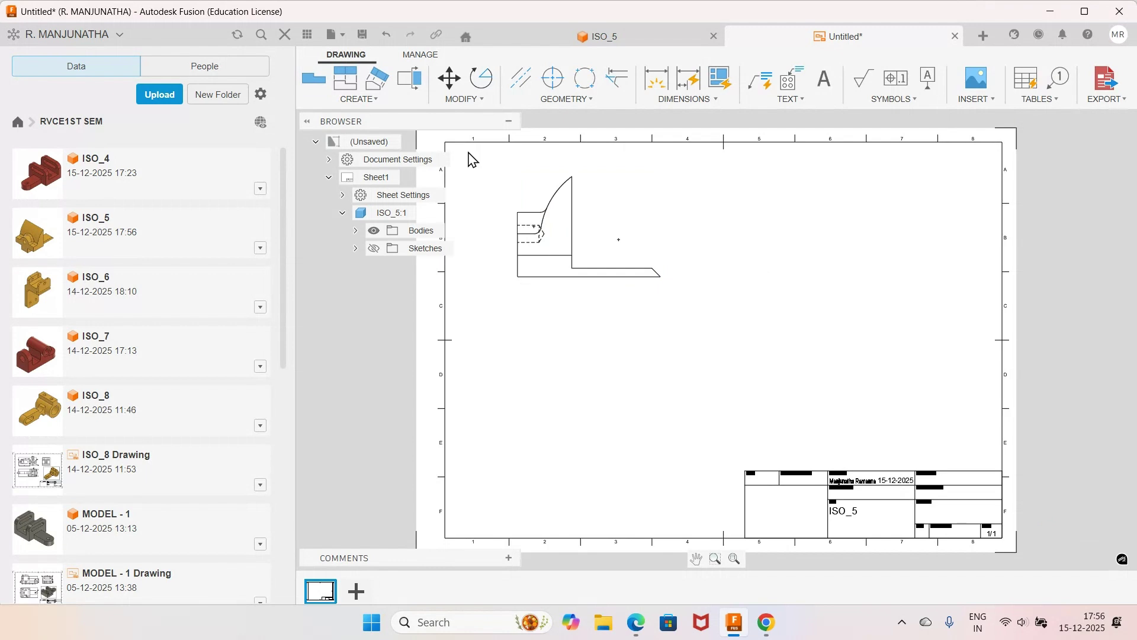
Step: Project the plan below the base view, the side view to its right and an isometric view diagonally below
{"action": "left_click", "coordinate": [347, 80]}
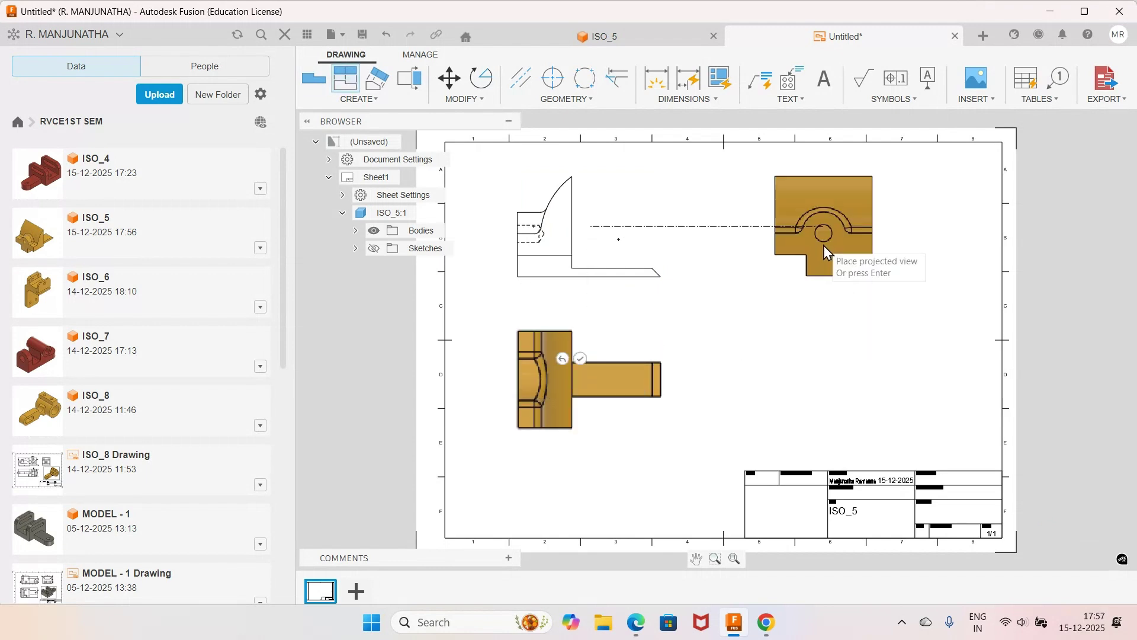
{"action": "left_click", "coordinate": [824, 245]}
{"action": "left_click", "coordinate": [868, 375]}
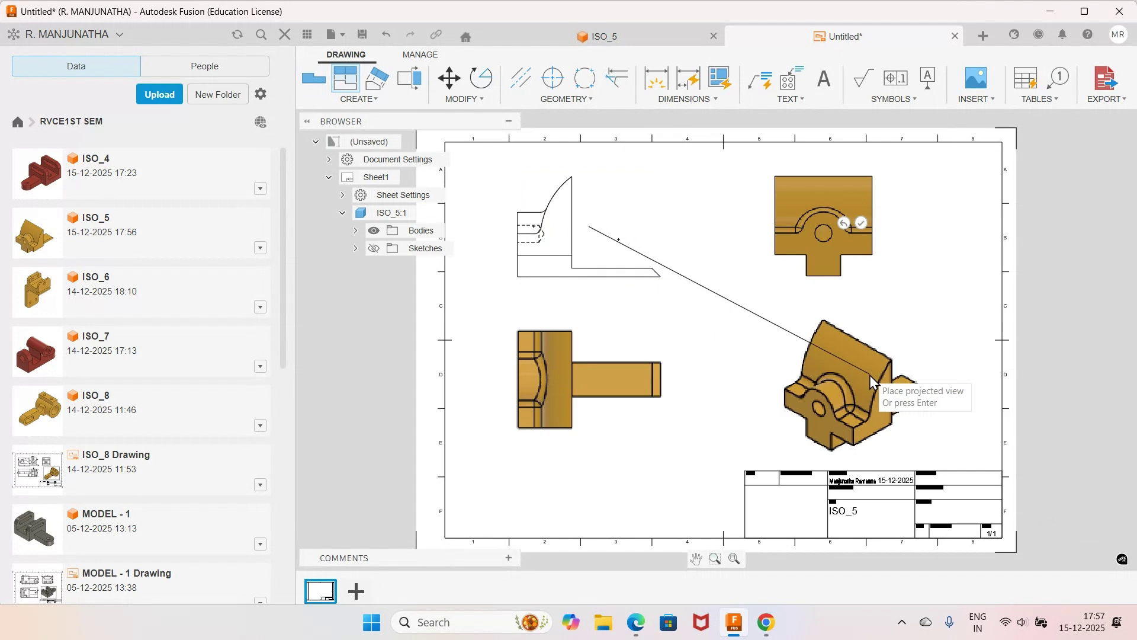
{"action": "key", "text": "Return"}
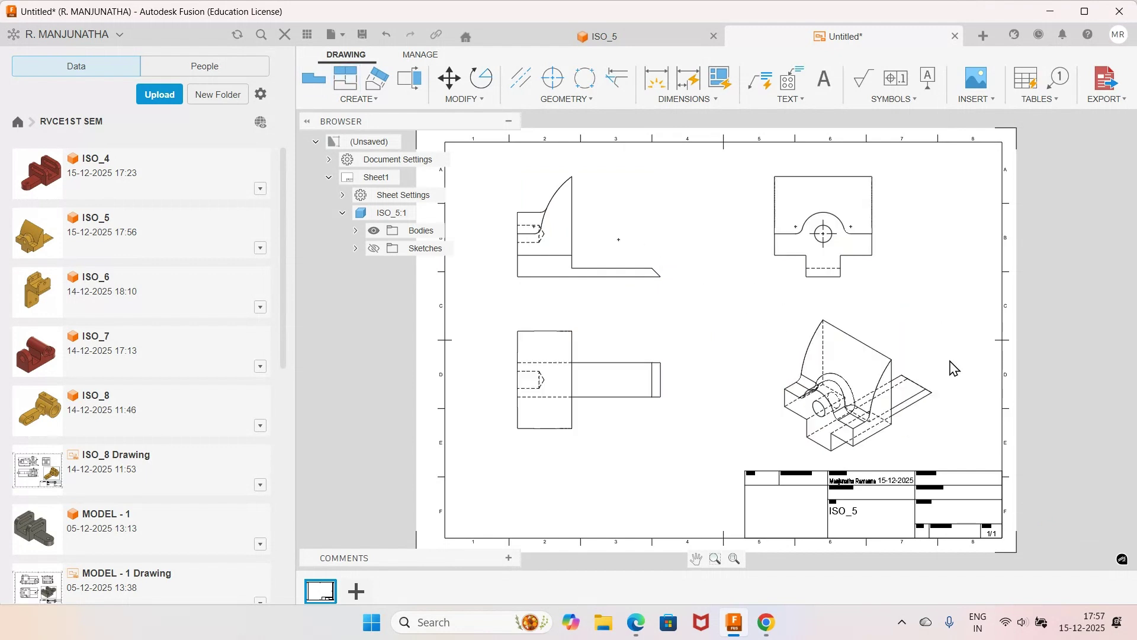
Step: Set the isometric view's style to shaded without hidden edges
{"action": "double_click", "coordinate": [910, 407]}
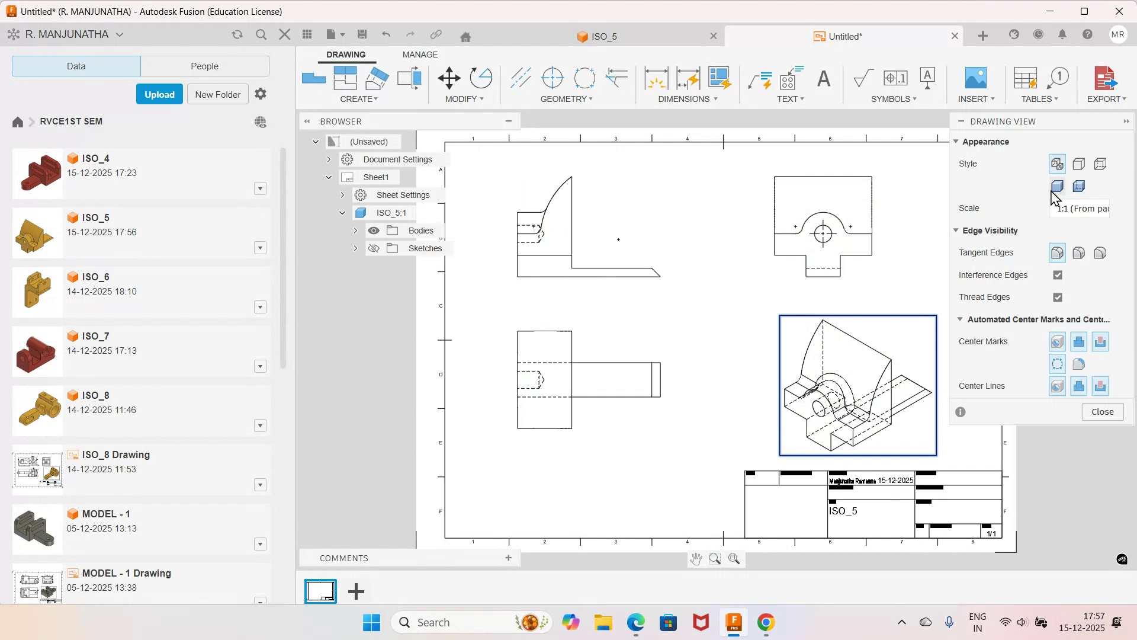
{"action": "left_click", "coordinate": [1055, 188]}
{"action": "left_click", "coordinate": [1102, 411]}
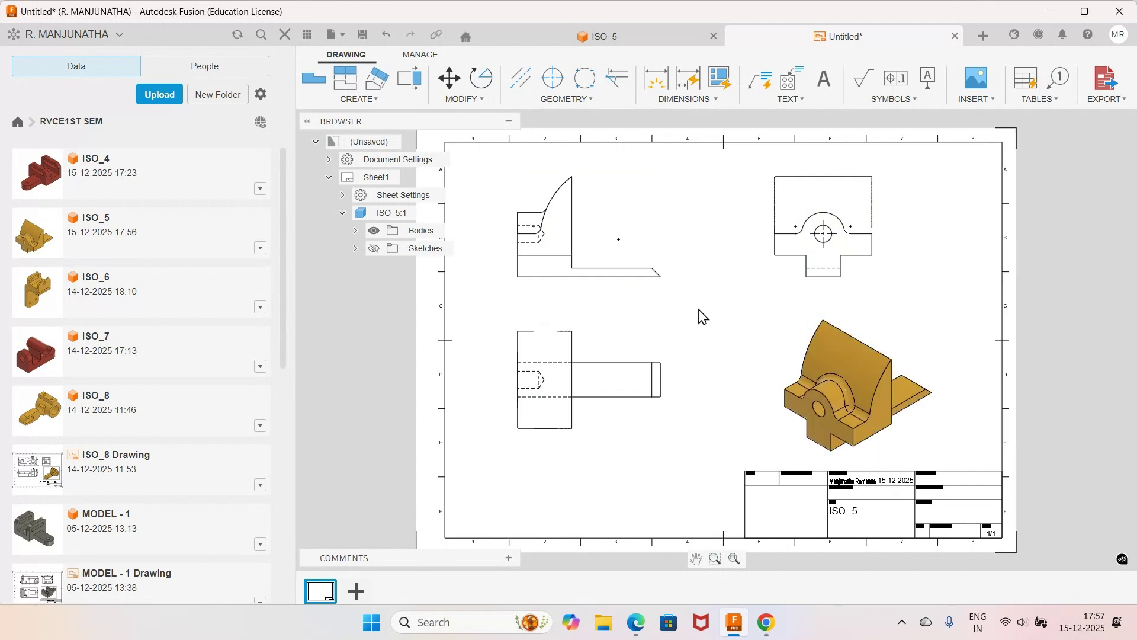
Step: Consult the PDF manual in Edge, return to Fusion and add a linear dimension for the overall length below the front view
{"action": "left_click", "coordinate": [636, 622]}
{"action": "left_click", "coordinate": [637, 622]}
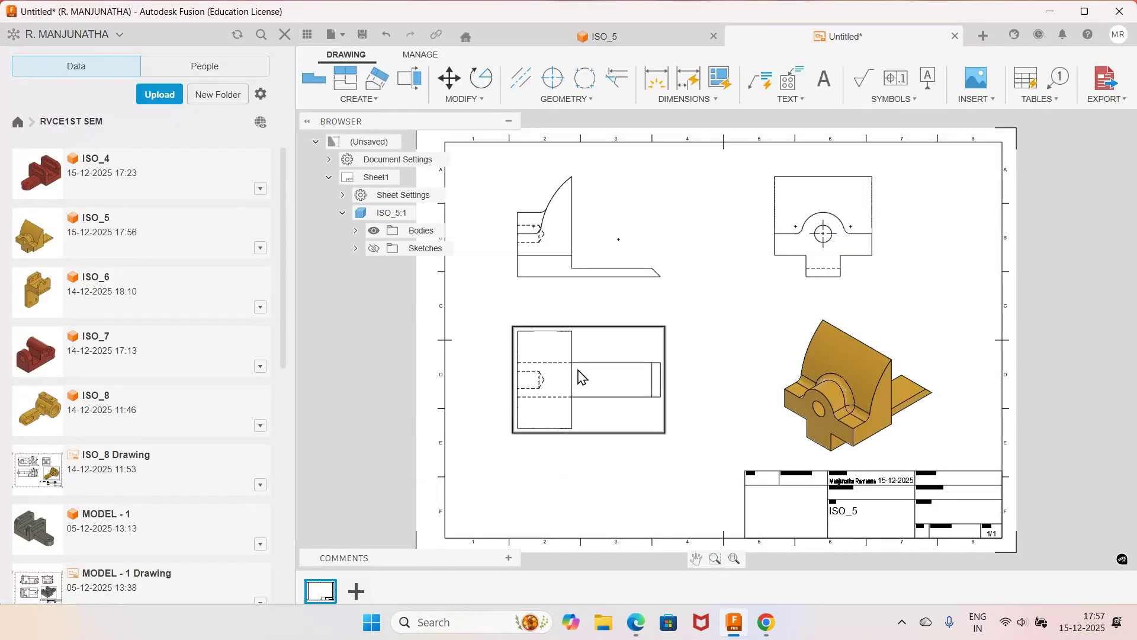
{"action": "left_click", "coordinate": [717, 99]}
{"action": "left_click", "coordinate": [685, 179]}
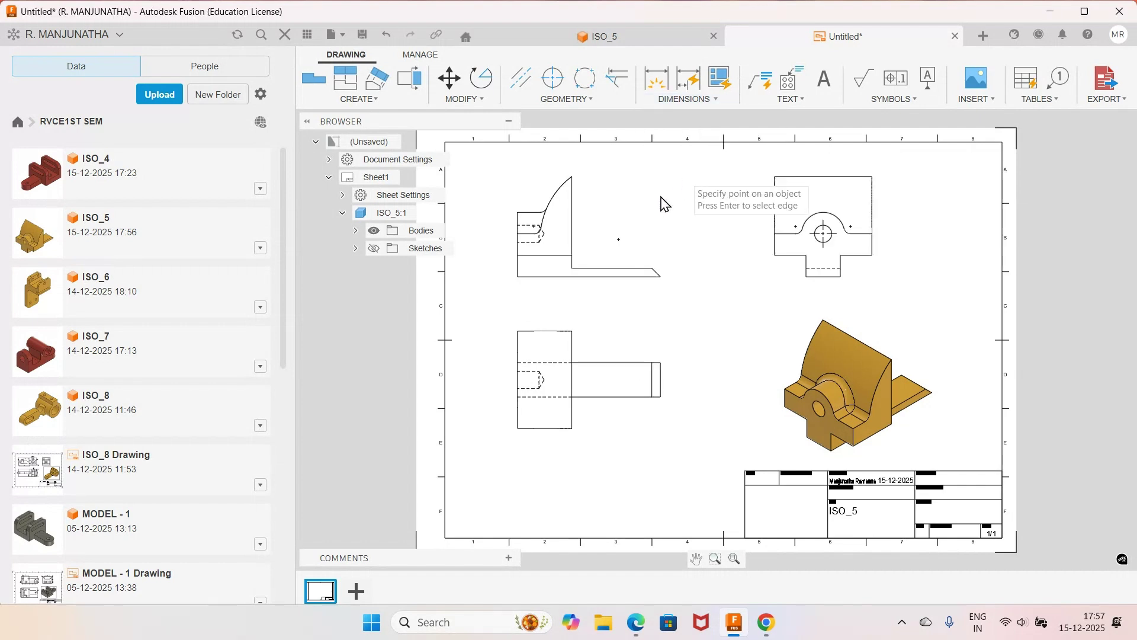
{"action": "left_click", "coordinate": [517, 277]}
{"action": "left_click", "coordinate": [661, 276]}
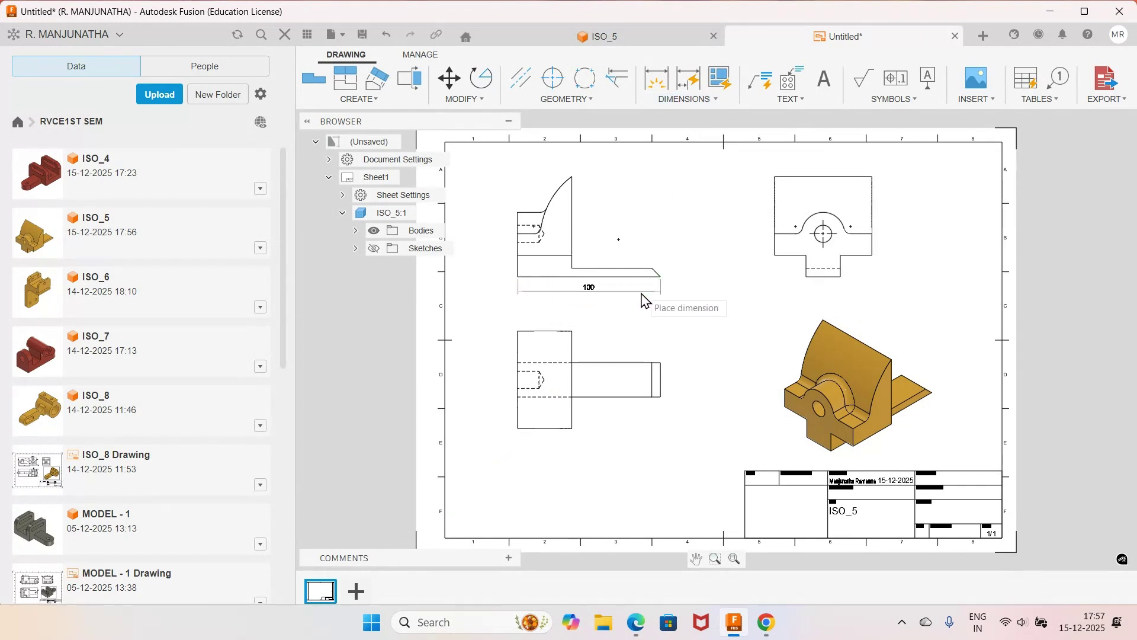
{"action": "left_click", "coordinate": [637, 308]}
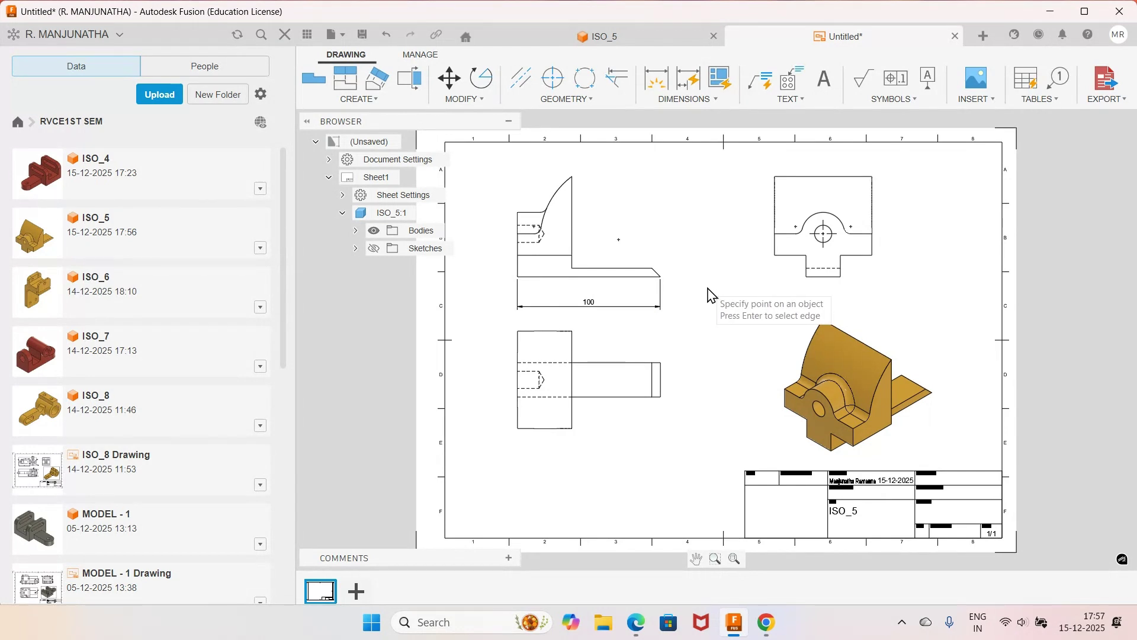
Step: Dimension the height and the horizontal length of the sloped end of the base tongue in the front view
{"action": "scroll", "coordinate": [720, 291], "scroll_direction": "up", "scroll_amount": 1}
{"action": "left_click", "coordinate": [645, 266]}
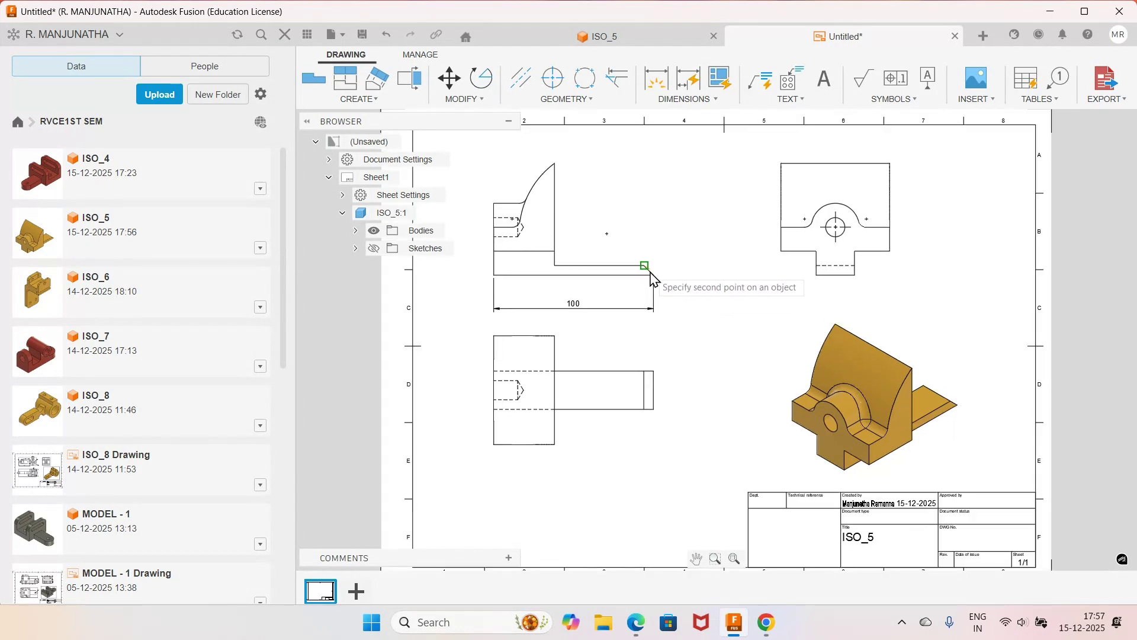
{"action": "left_click", "coordinate": [654, 274]}
{"action": "left_click", "coordinate": [673, 276]}
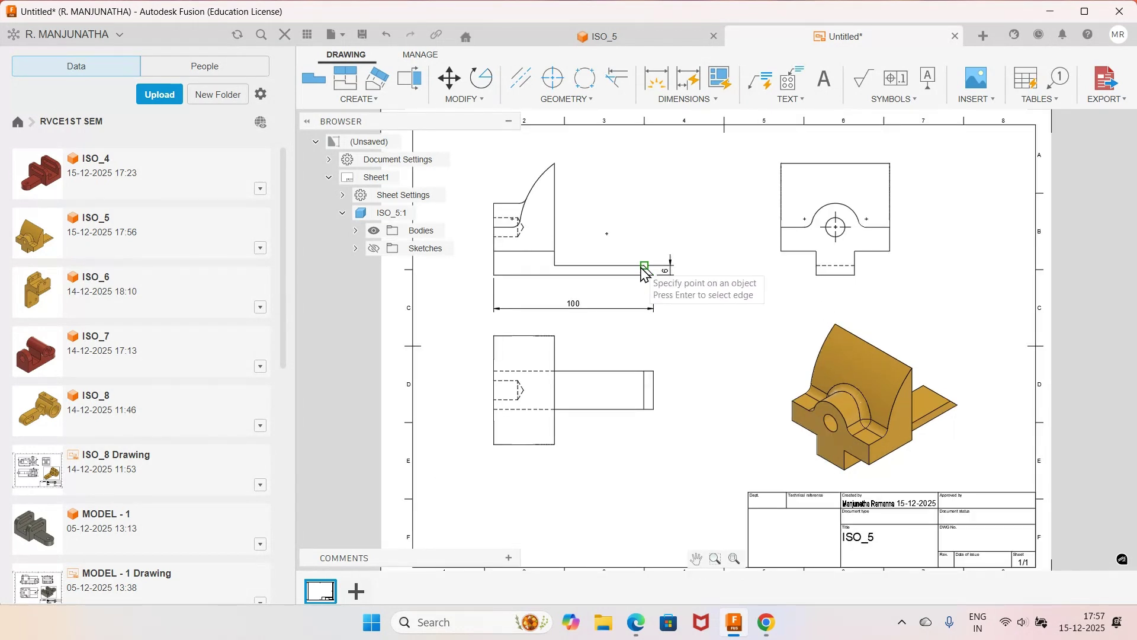
{"action": "left_click", "coordinate": [646, 267]}
{"action": "left_click", "coordinate": [654, 275]}
{"action": "left_click", "coordinate": [649, 248]}
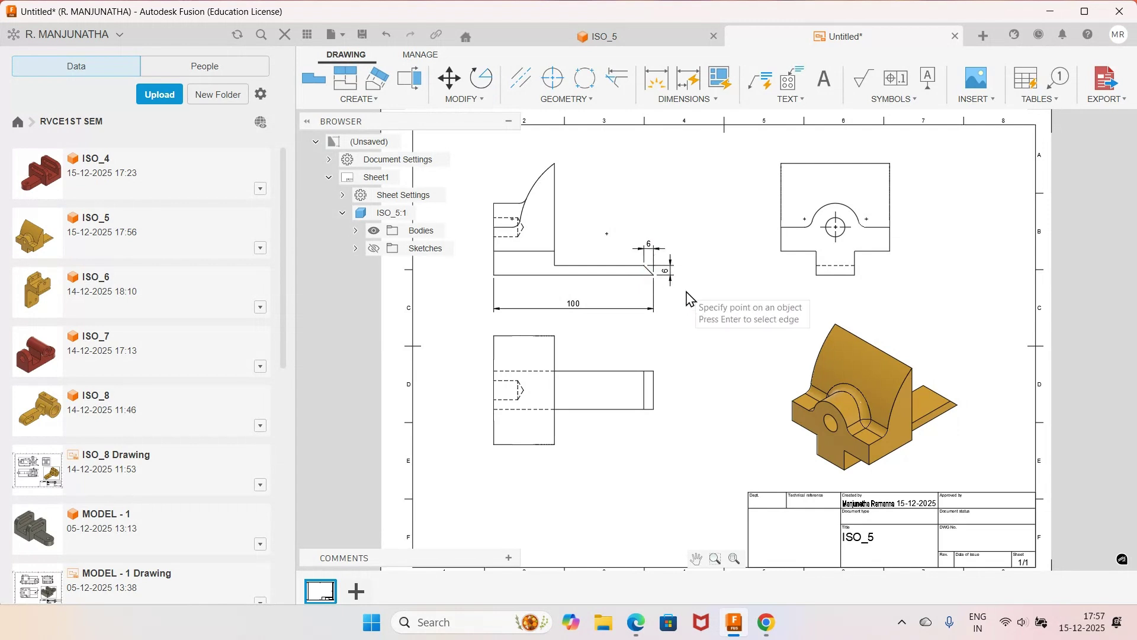
Step: Check the ISO_5 figure in Edge, return to Fusion and dimension the jaw block's width between the front view and the overall length dimension
{"action": "left_click", "coordinate": [638, 627]}
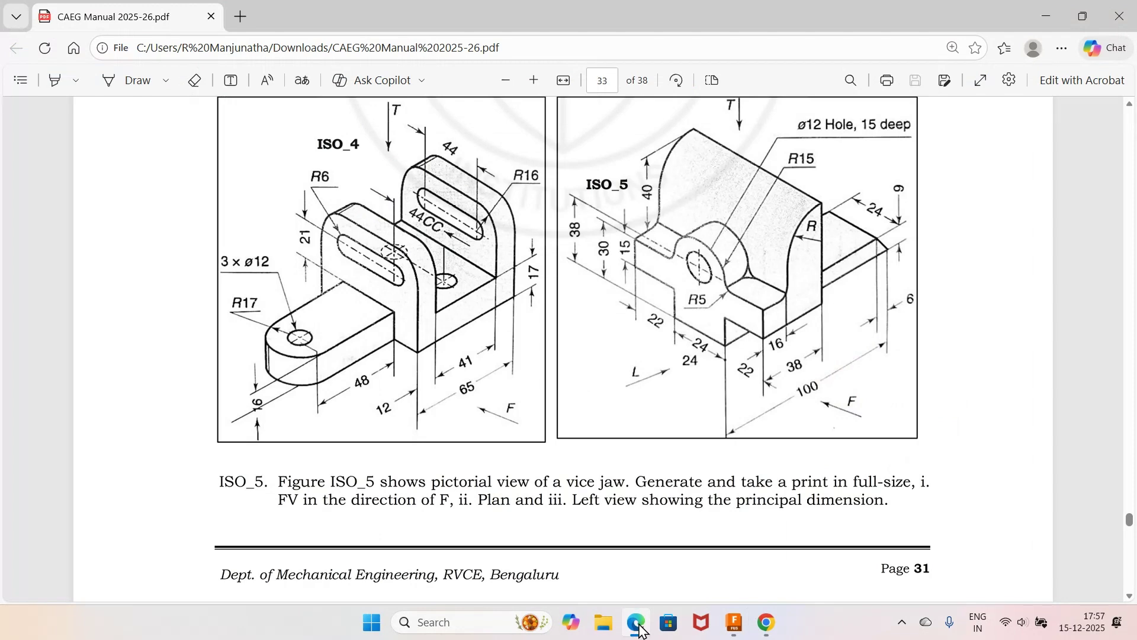
{"action": "left_click", "coordinate": [639, 627]}
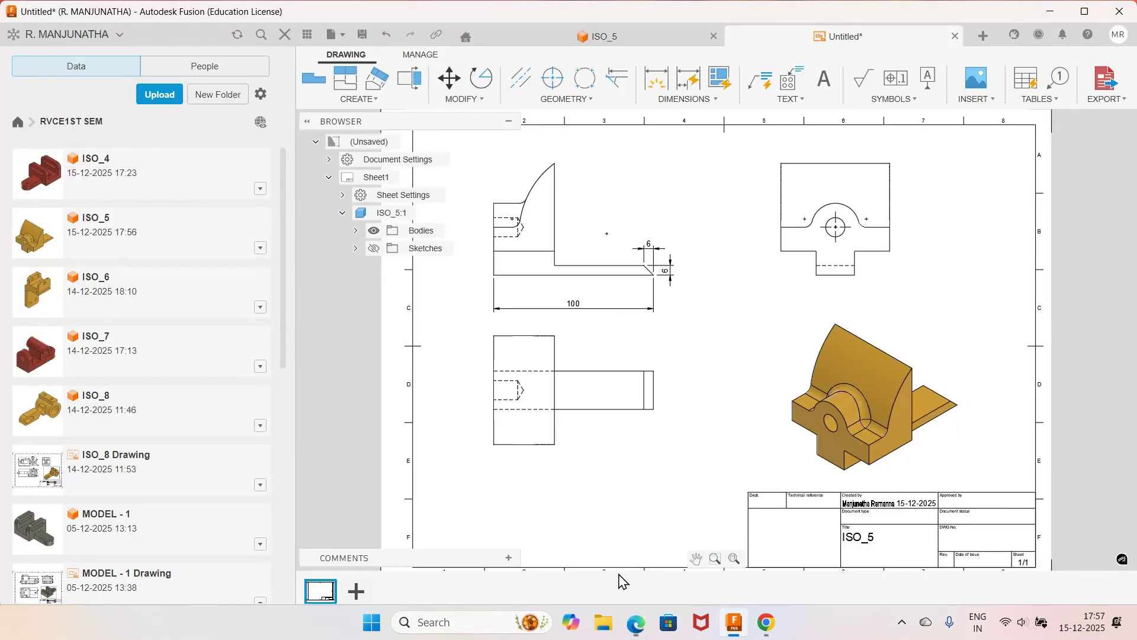
{"action": "left_click", "coordinate": [494, 274]}
{"action": "left_click", "coordinate": [554, 266]}
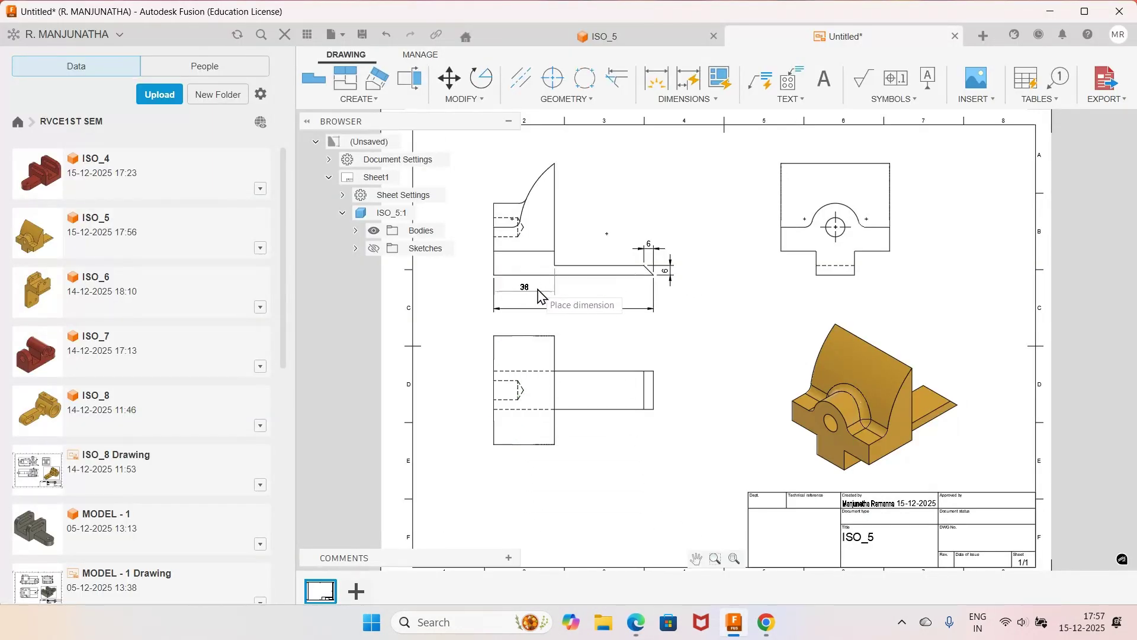
{"action": "left_click", "coordinate": [539, 293]}
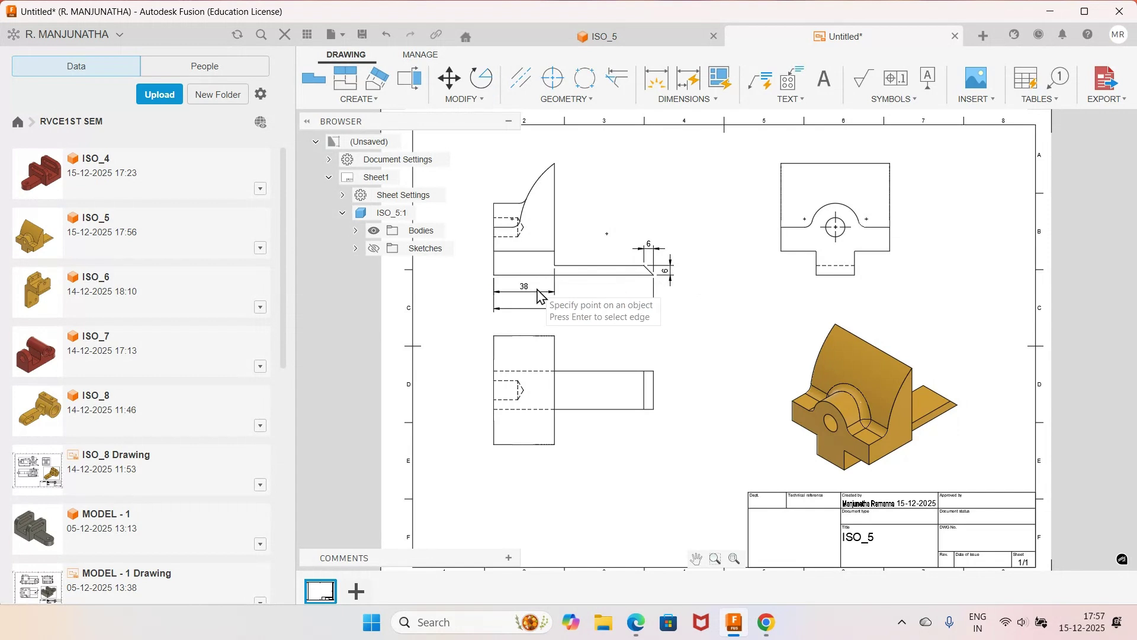
Step: Check the remaining ISO_5 dimensions in the PDF manual in Edge and return to Fusion
{"action": "left_click", "coordinate": [651, 310]}
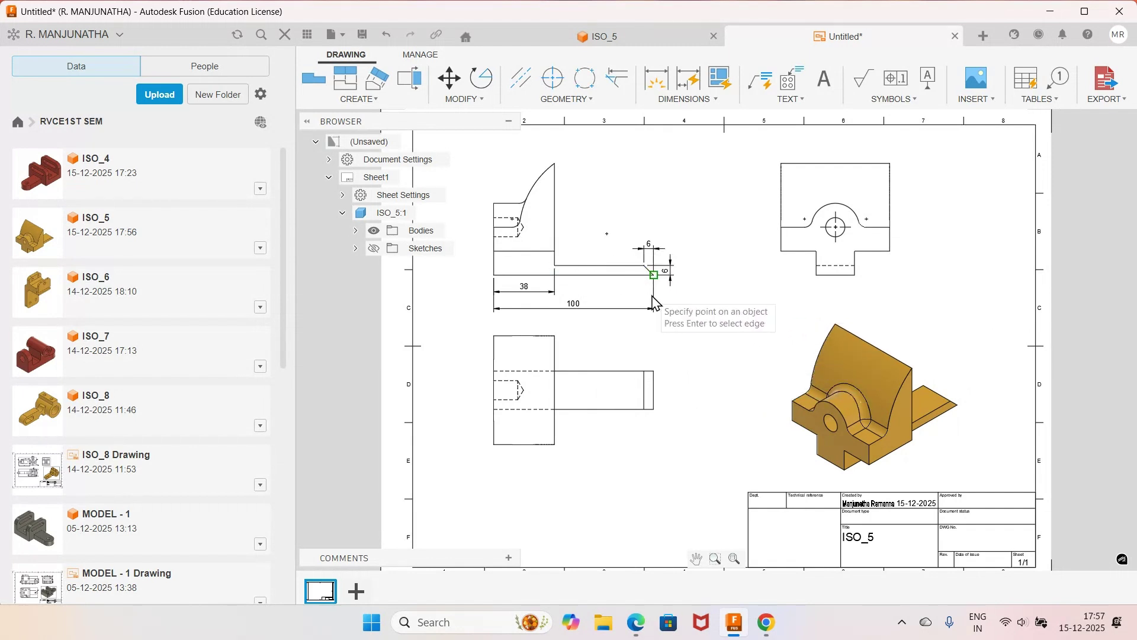
{"action": "left_click", "coordinate": [655, 268]}
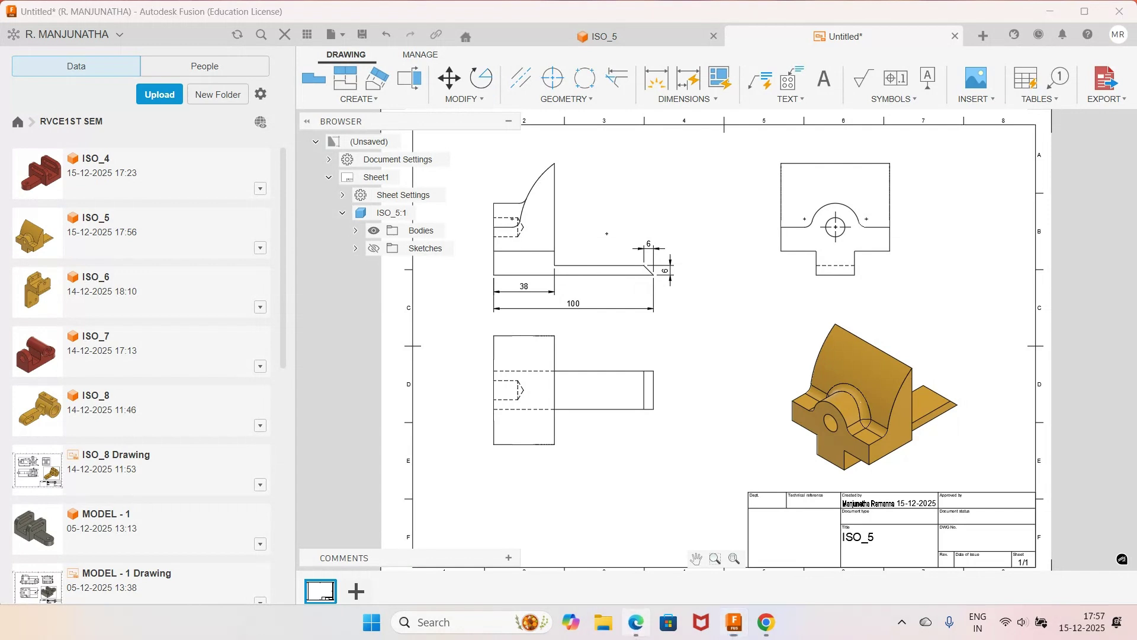
{"action": "left_click", "coordinate": [635, 622]}
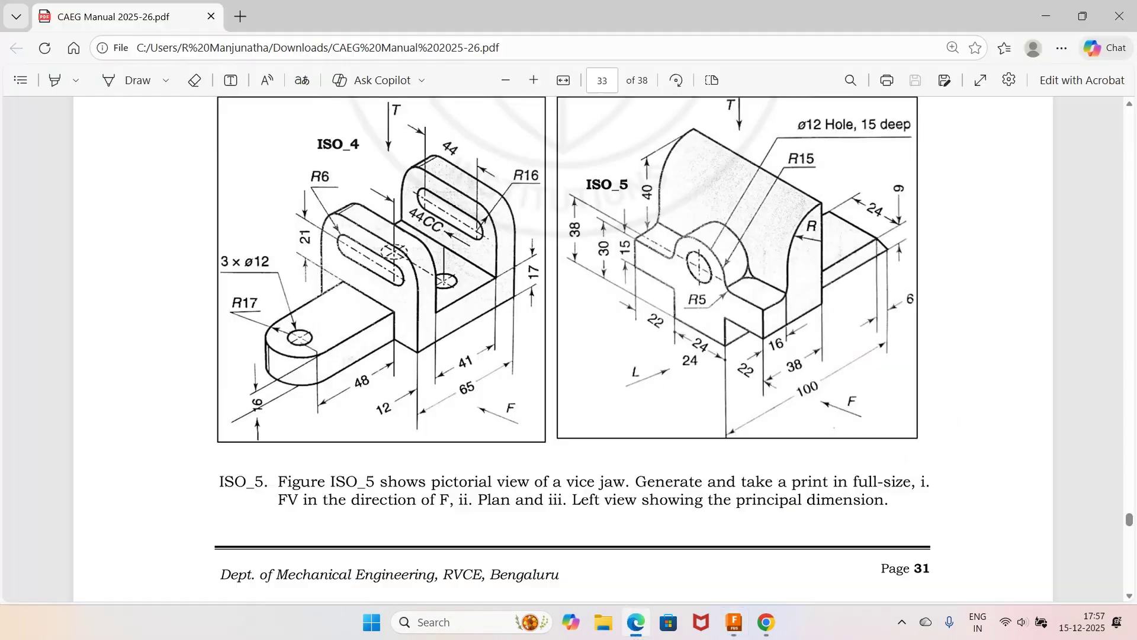
{"action": "left_click", "coordinate": [636, 623]}
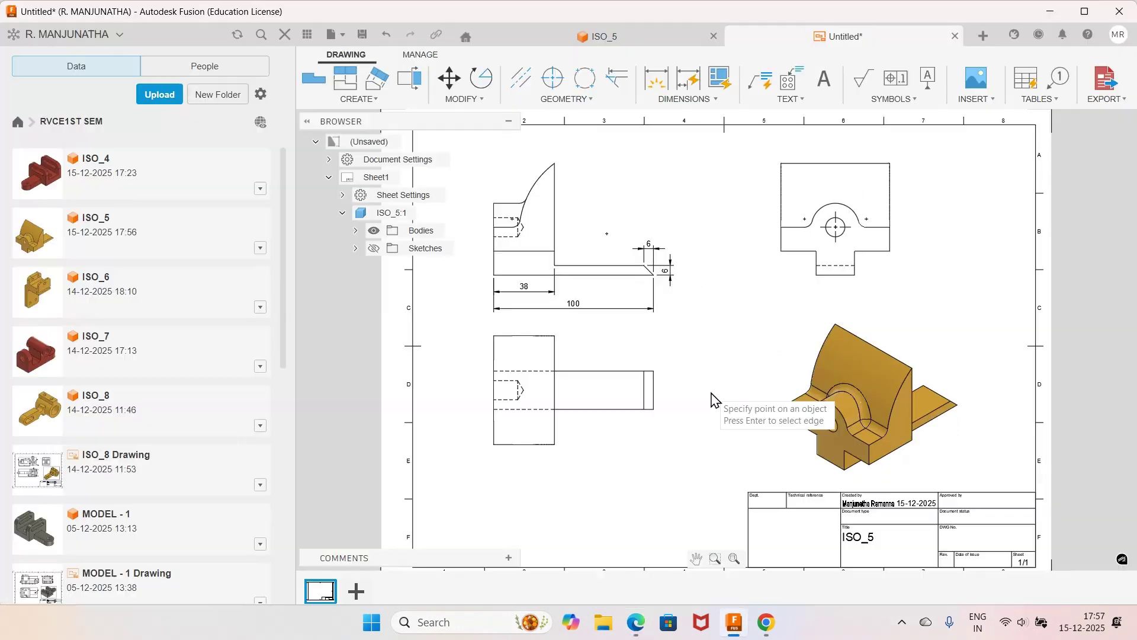
{"action": "left_click", "coordinate": [559, 173]}
{"action": "left_click", "coordinate": [557, 251]}
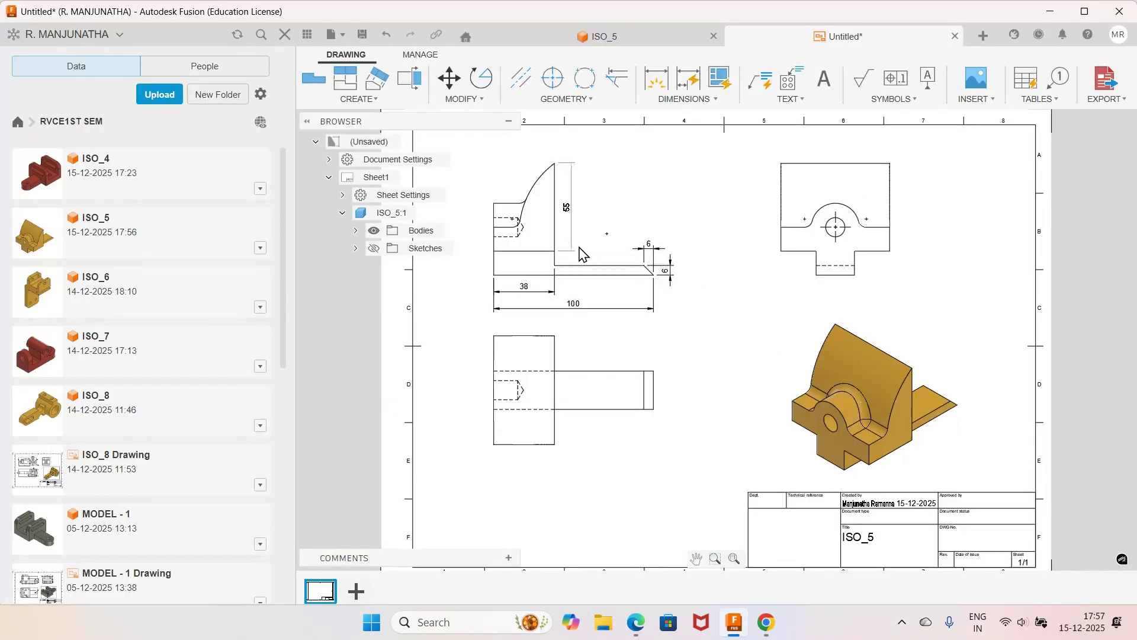
{"action": "key", "text": "Escape"}
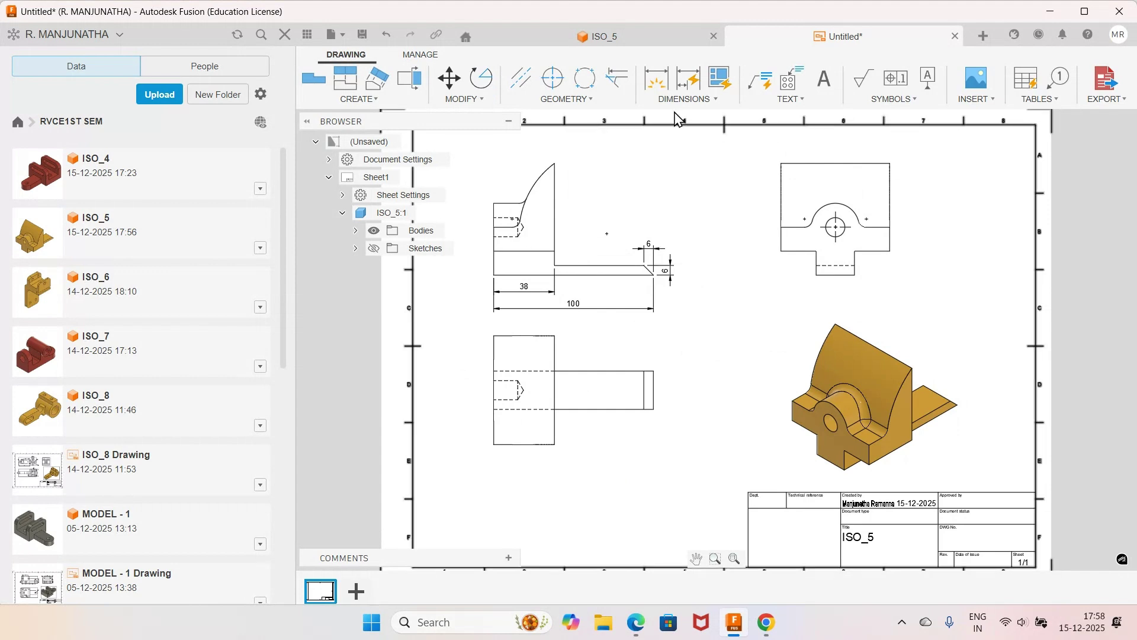
Step: Add a linear dimension in the front view for the vertical distance from the boss centre to the jaw's top corner
{"action": "left_click", "coordinate": [713, 102]}
{"action": "left_click", "coordinate": [685, 172]}
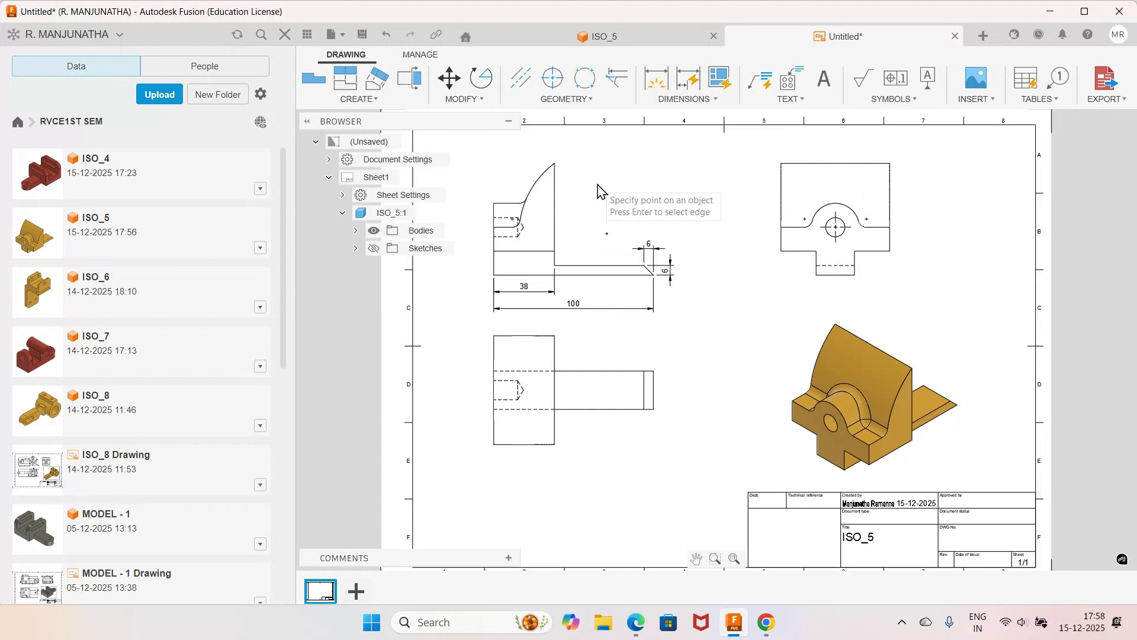
{"action": "left_click", "coordinate": [513, 220]}
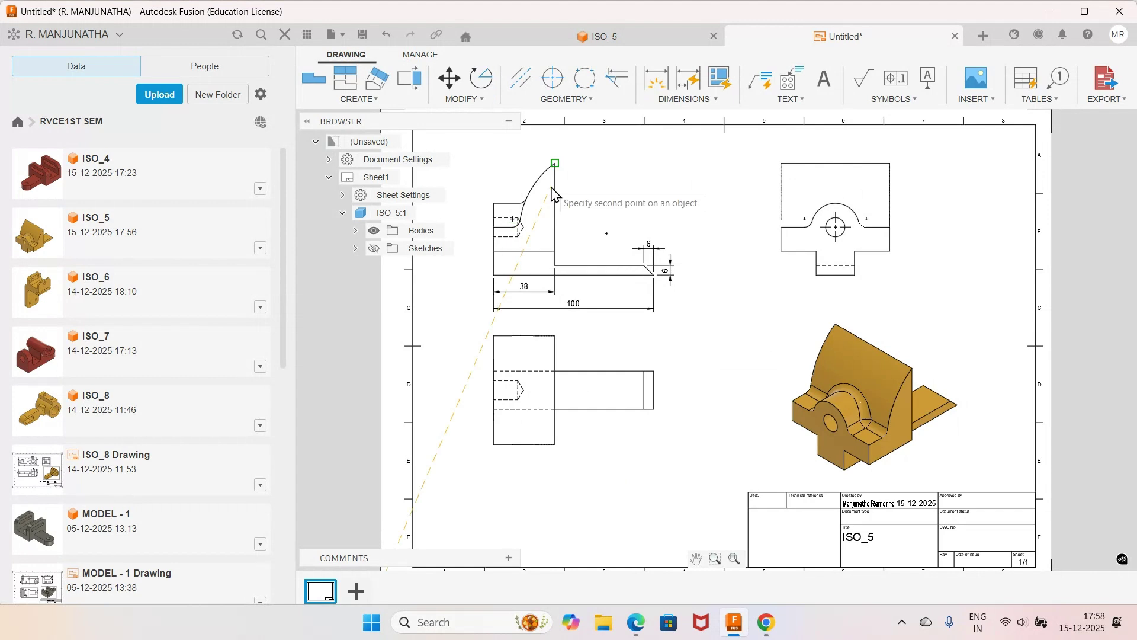
{"action": "left_click", "coordinate": [555, 163]}
{"action": "left_click", "coordinate": [585, 189]}
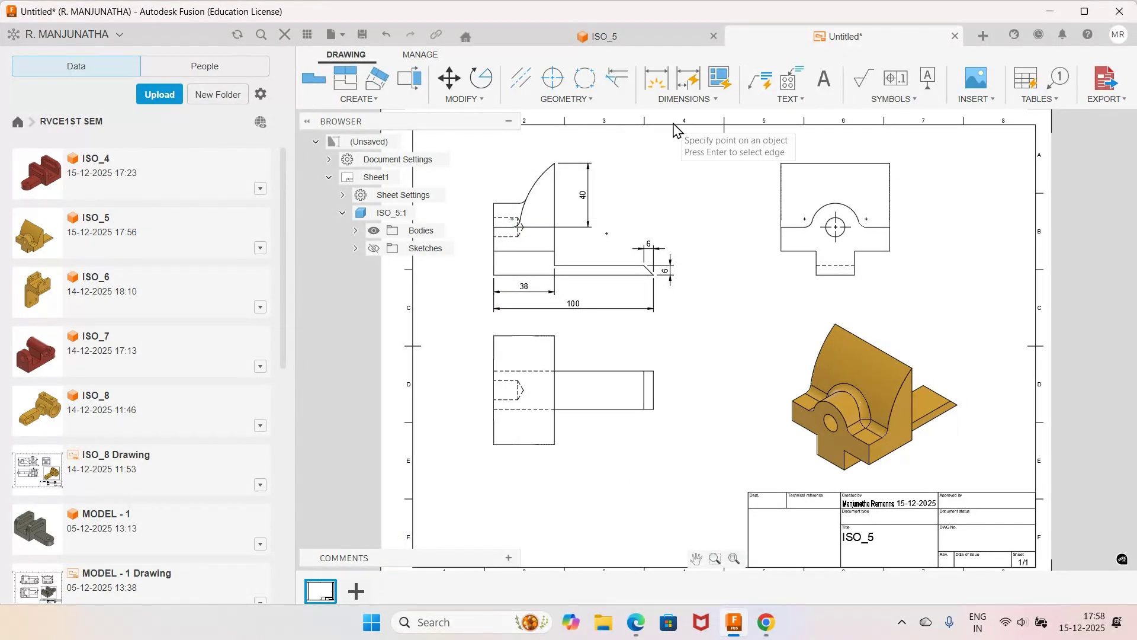
Step: Add a radius dimension to the curved jaw face in the front view
{"action": "left_click", "coordinate": [711, 99]}
{"action": "left_click", "coordinate": [674, 220]}
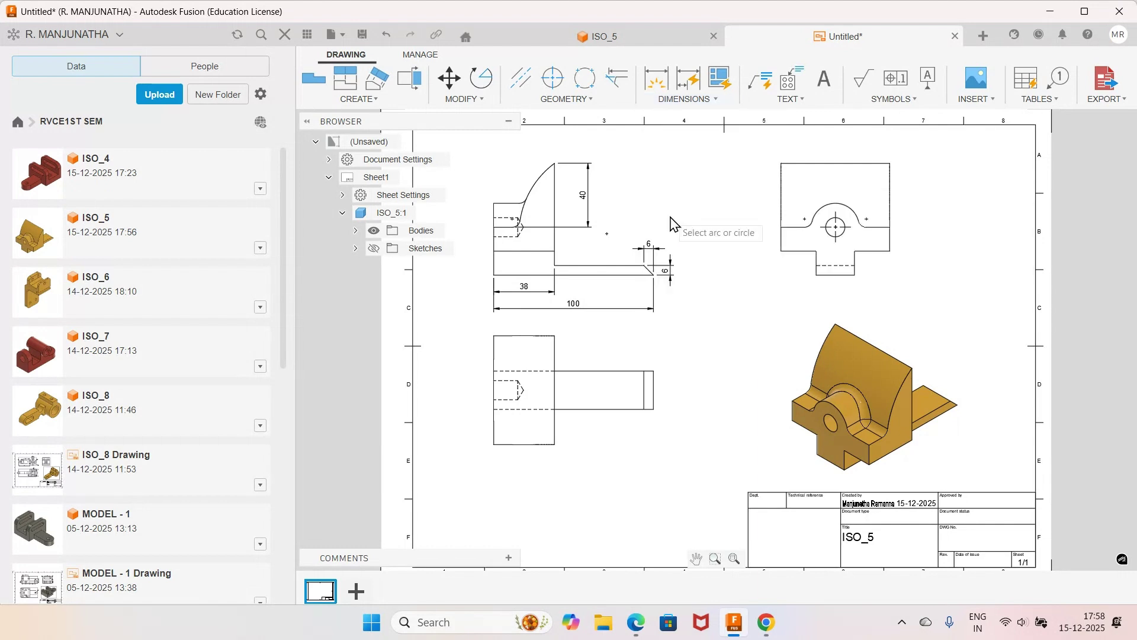
{"action": "left_click", "coordinate": [537, 191]}
{"action": "left_click", "coordinate": [529, 180]}
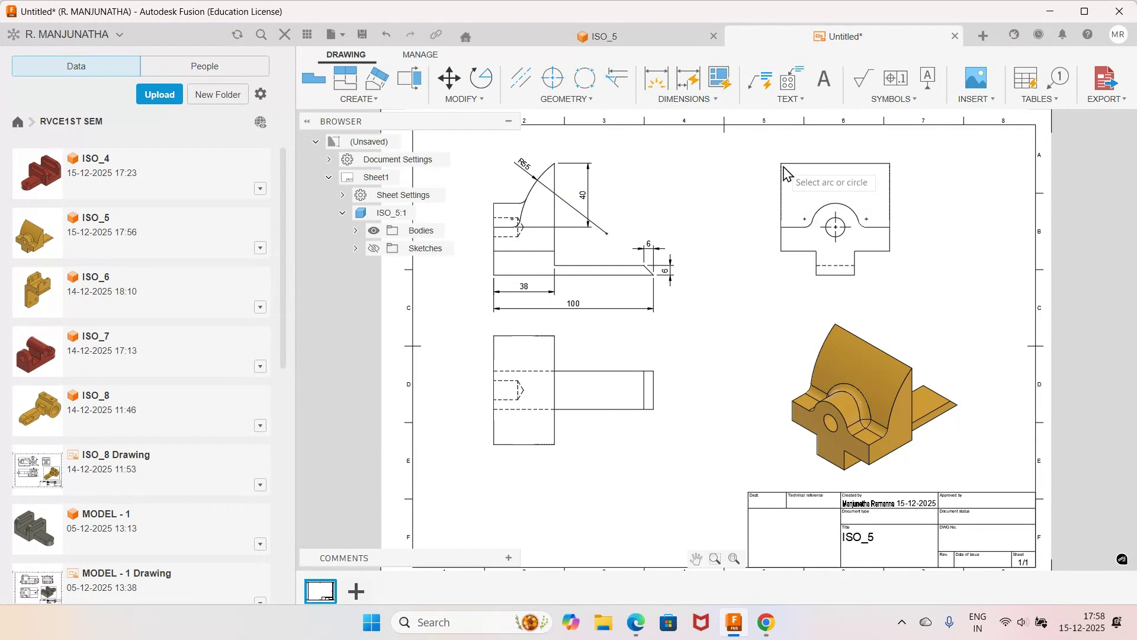
Step: Add linear dimensions in the side view for the jaw's overall width and the height of the base tongue below the block
{"action": "left_click", "coordinate": [714, 99]}
{"action": "left_click", "coordinate": [677, 116]}
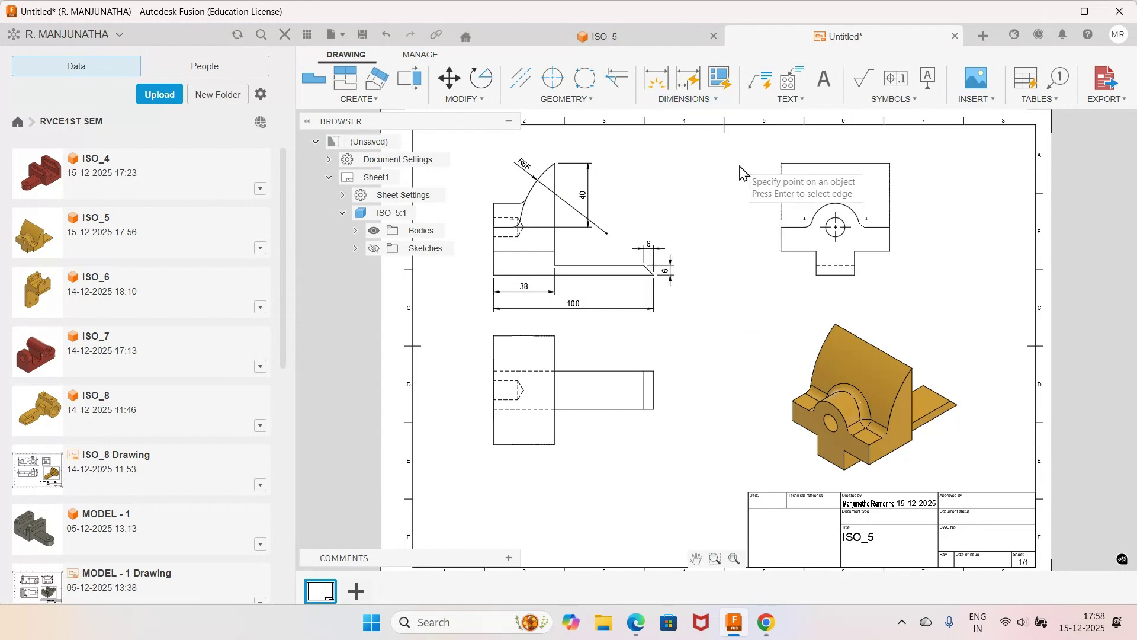
{"action": "left_click", "coordinate": [869, 164]}
{"action": "left_click", "coordinate": [870, 164]}
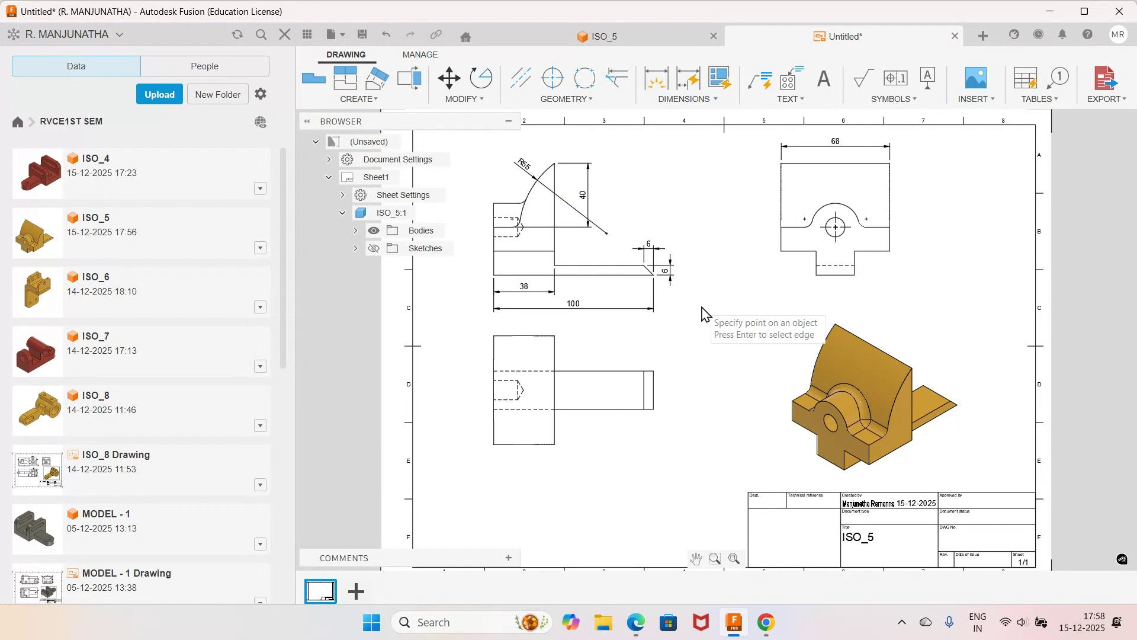
{"action": "left_click", "coordinate": [890, 251]}
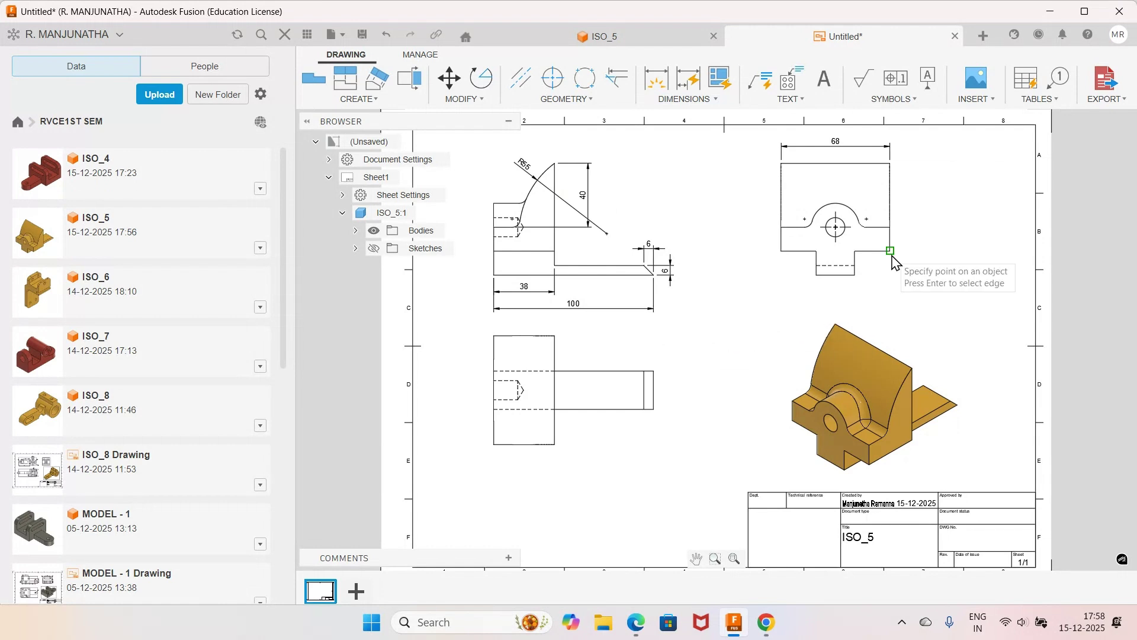
{"action": "left_click", "coordinate": [854, 274]}
{"action": "left_click", "coordinate": [905, 272]}
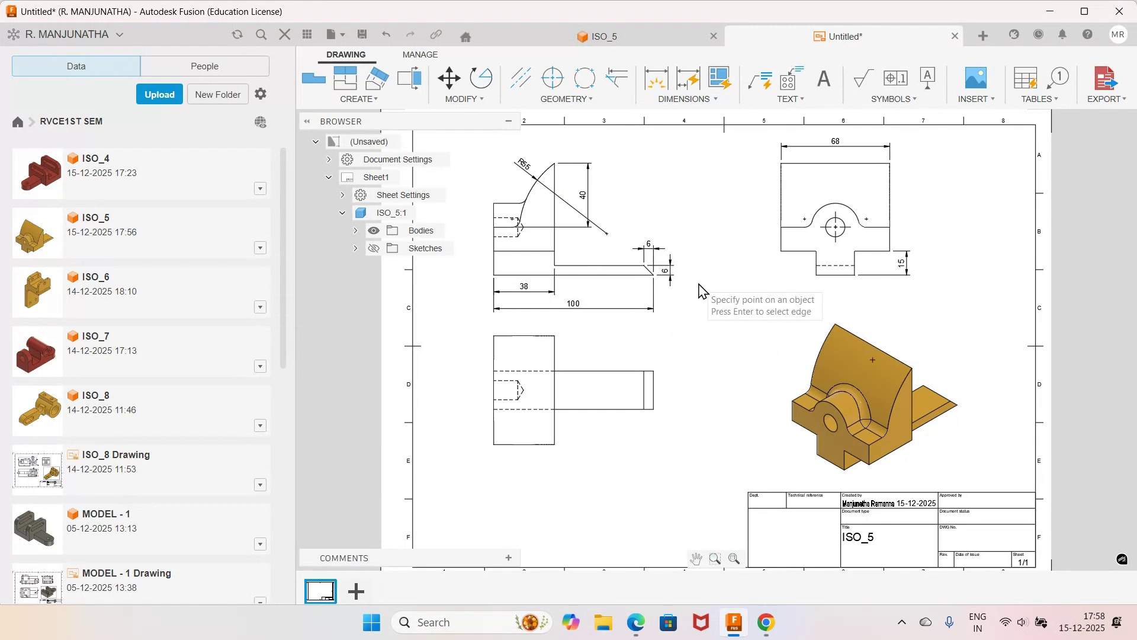
Step: Dimension the base tongue's width and its horizontal offset from the jaw block's side edge below the side view
{"action": "left_click", "coordinate": [817, 274]}
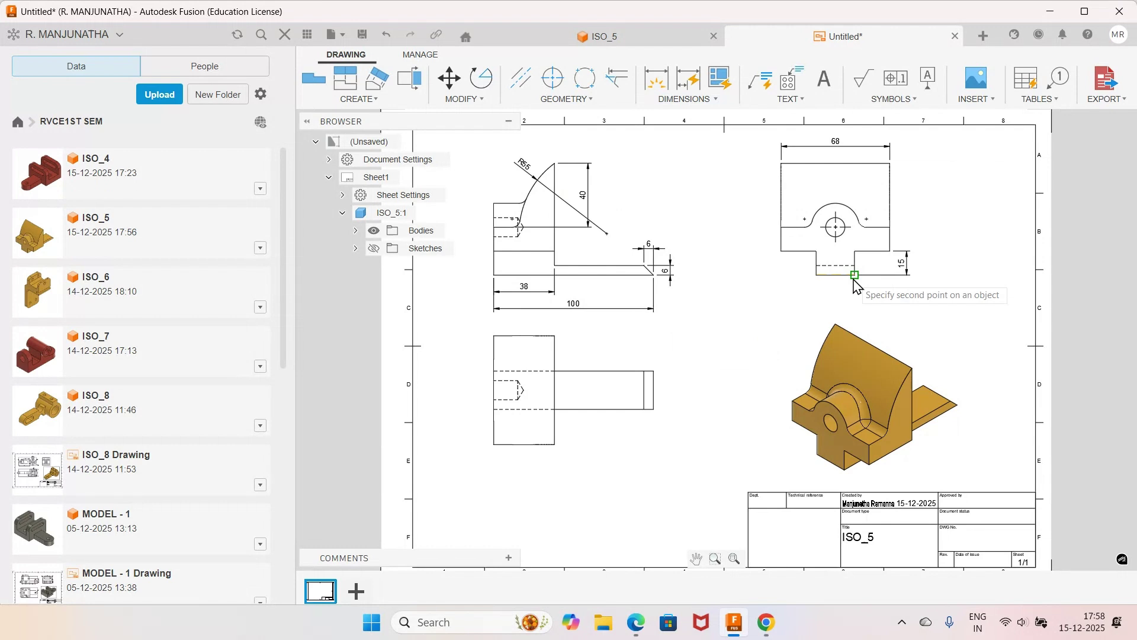
{"action": "left_click", "coordinate": [855, 274]}
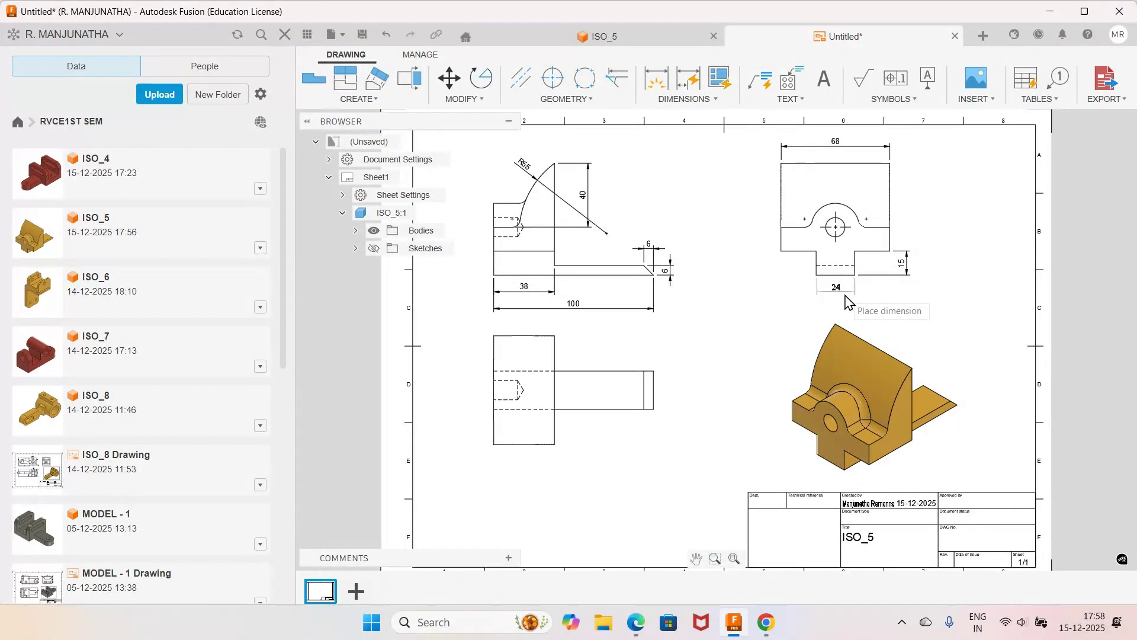
{"action": "left_click", "coordinate": [849, 304]}
{"action": "left_click", "coordinate": [816, 275]}
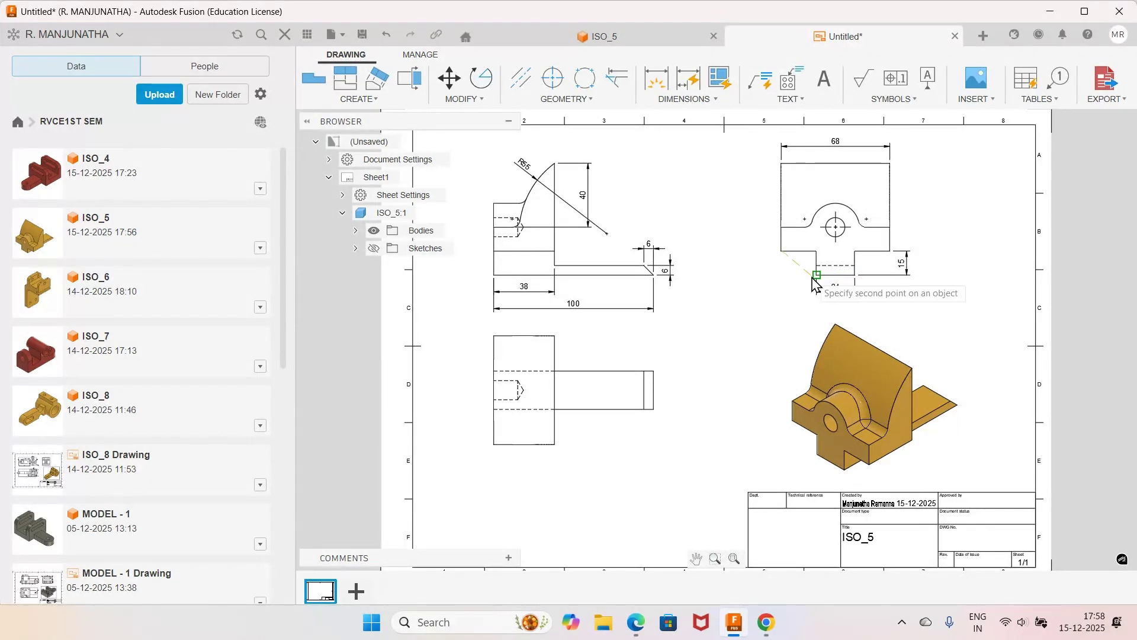
{"action": "left_click", "coordinate": [781, 251]}
{"action": "left_click", "coordinate": [798, 290]}
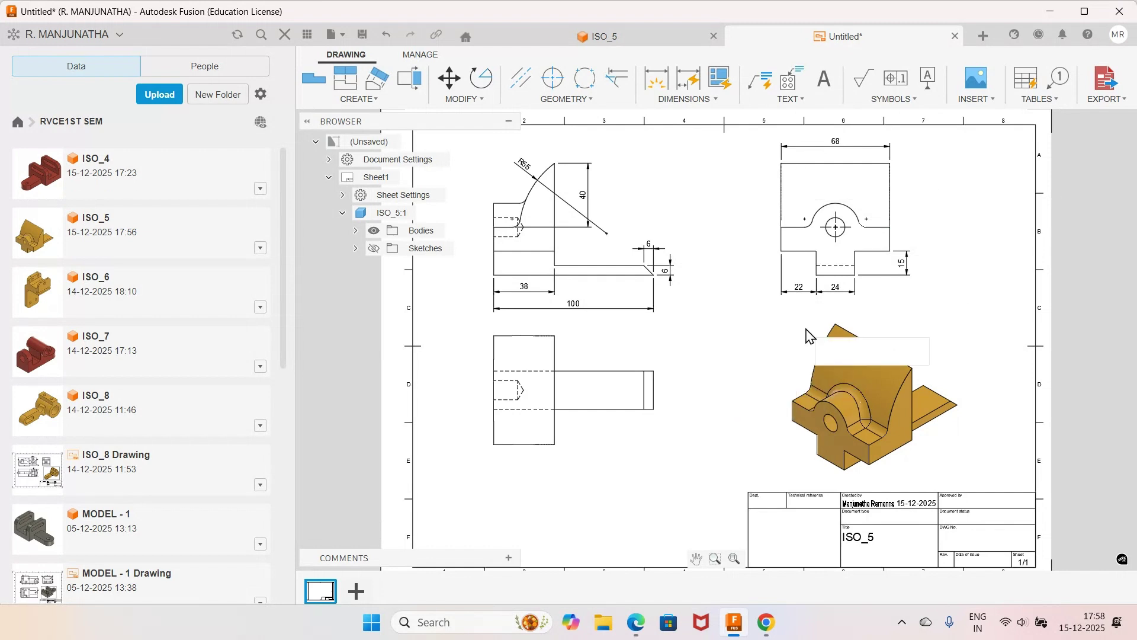
Step: Dimension the length of the tongue projecting beyond the jaw block, placing it below the plan view
{"action": "left_click", "coordinate": [554, 444]}
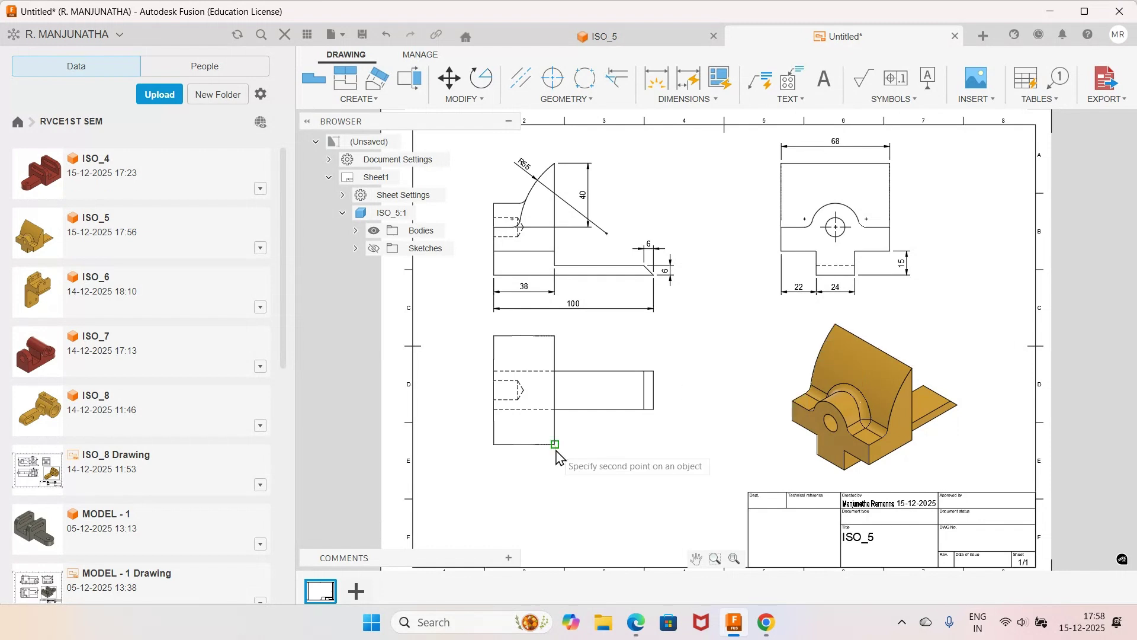
{"action": "left_click", "coordinate": [653, 409]}
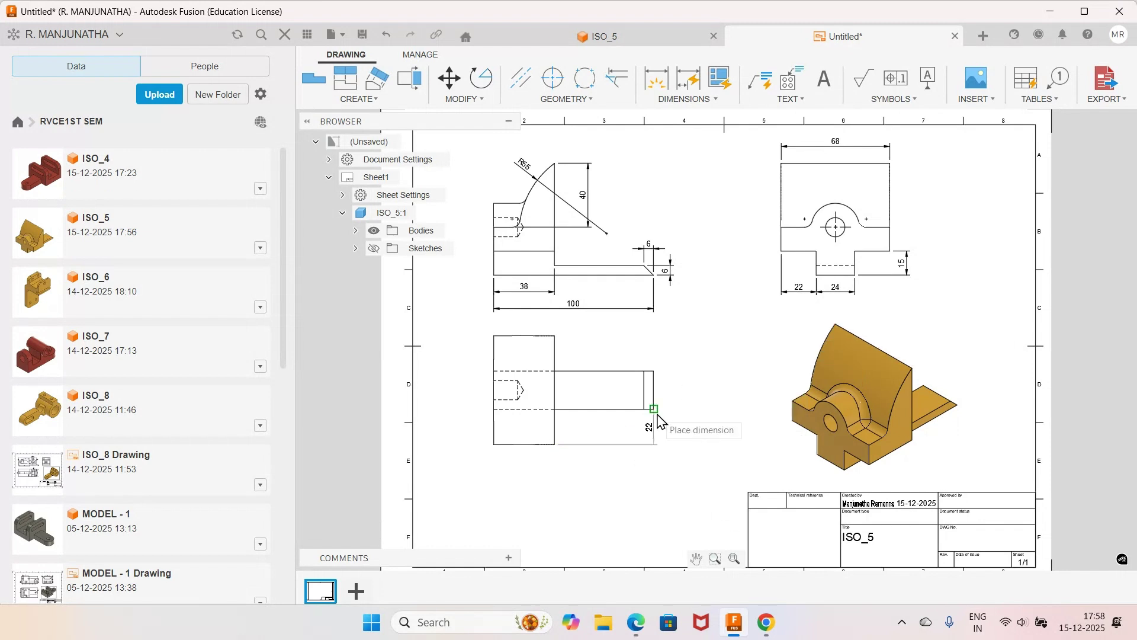
{"action": "left_click", "coordinate": [648, 464]}
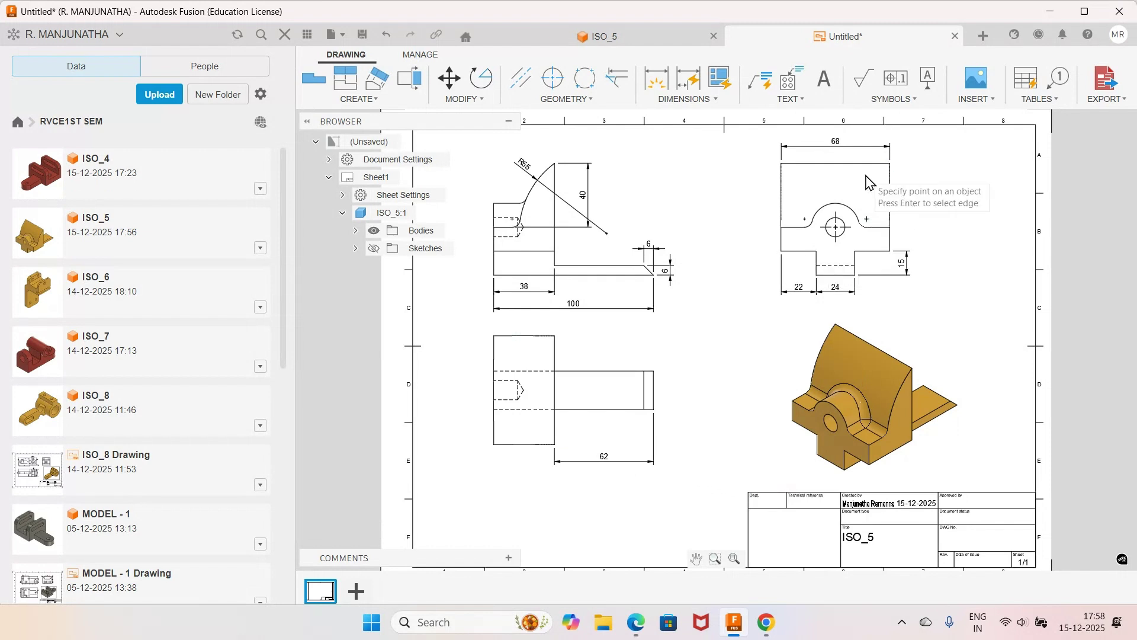
Step: Add a diameter dimension to the hole in the side view
{"action": "left_click", "coordinate": [716, 99]}
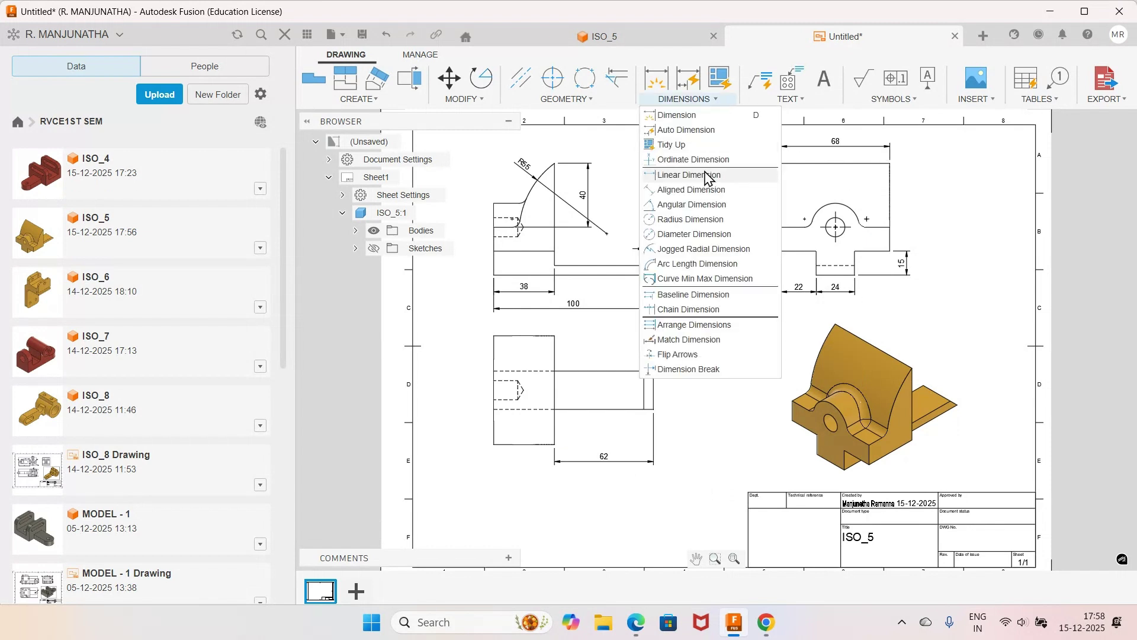
{"action": "left_click", "coordinate": [699, 237]}
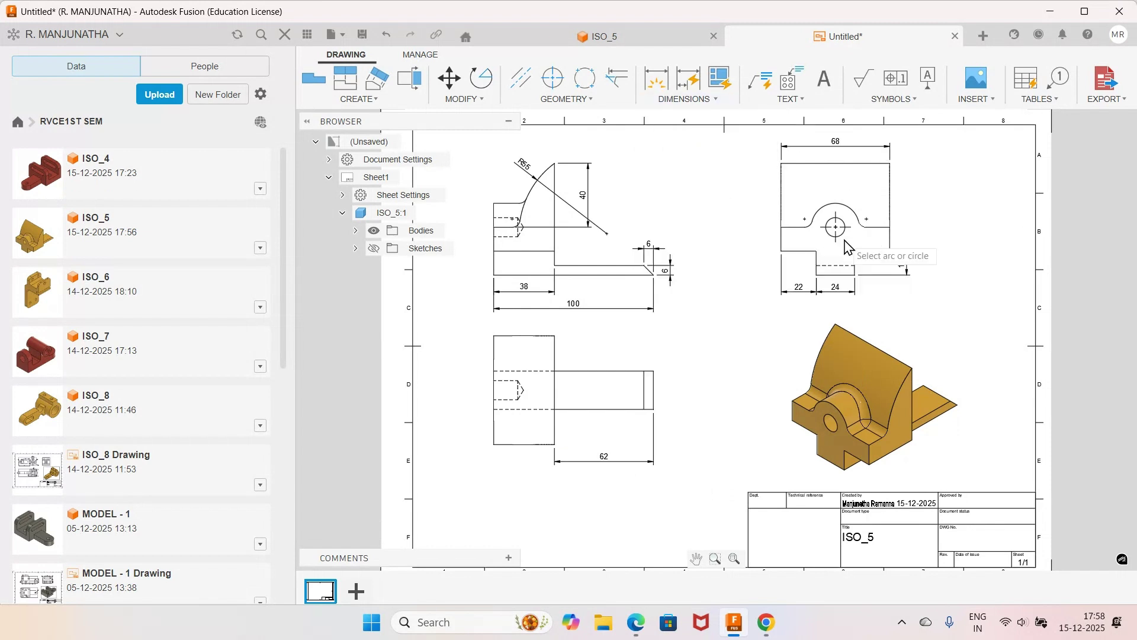
{"action": "left_click", "coordinate": [829, 220]}
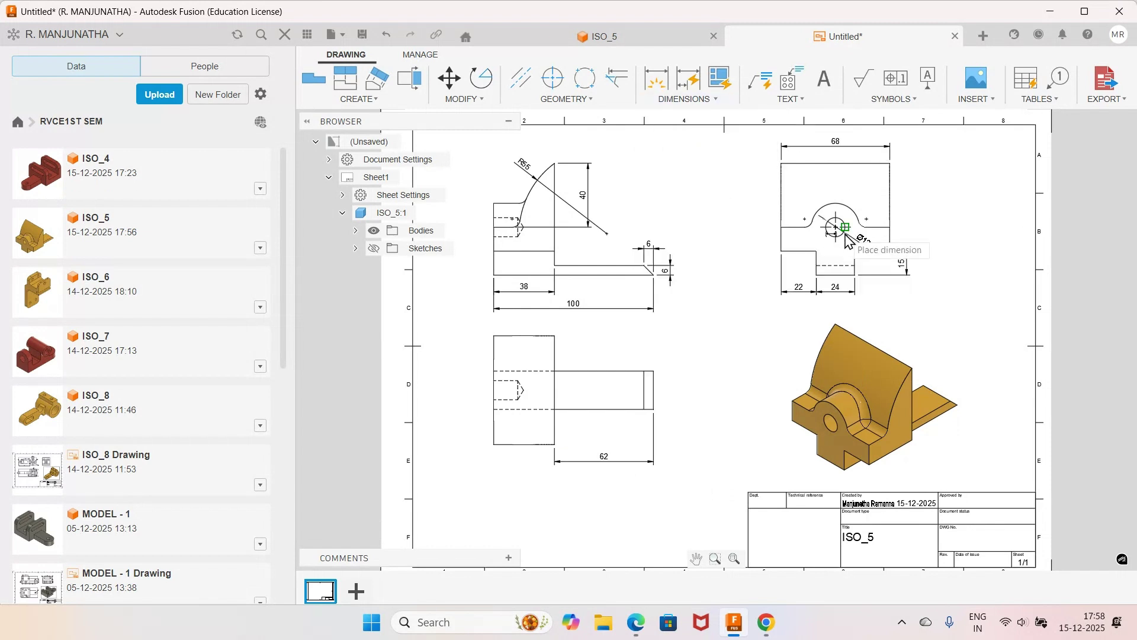
{"action": "left_click", "coordinate": [860, 200]}
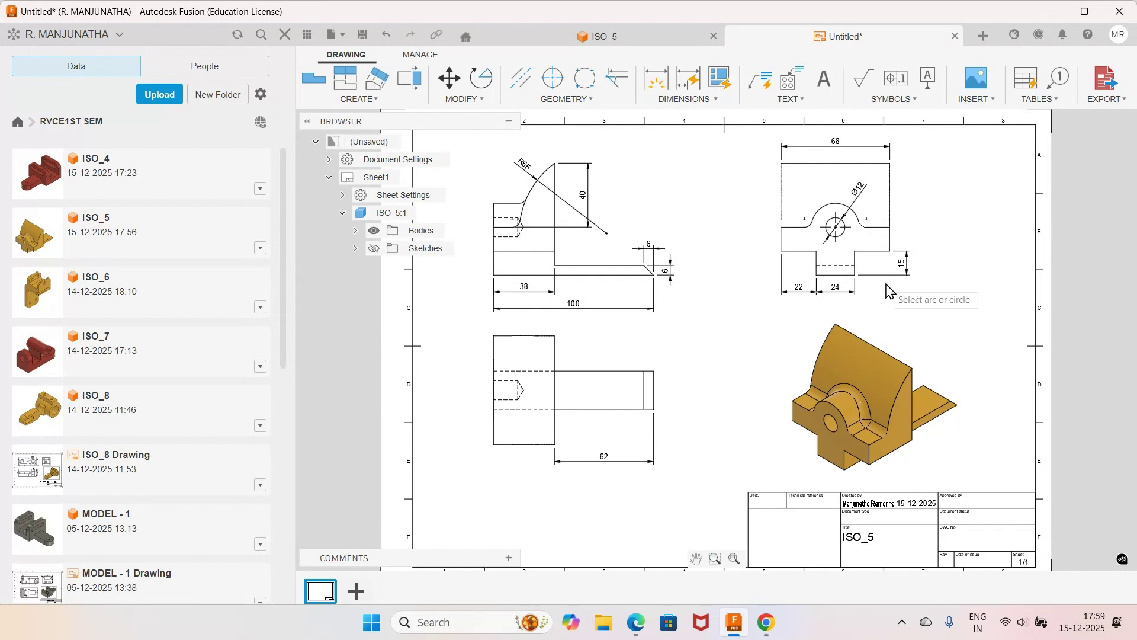
Step: Add radius dimensions to the rounded boss and one of its corner fillets in the side view
{"action": "left_click", "coordinate": [716, 99]}
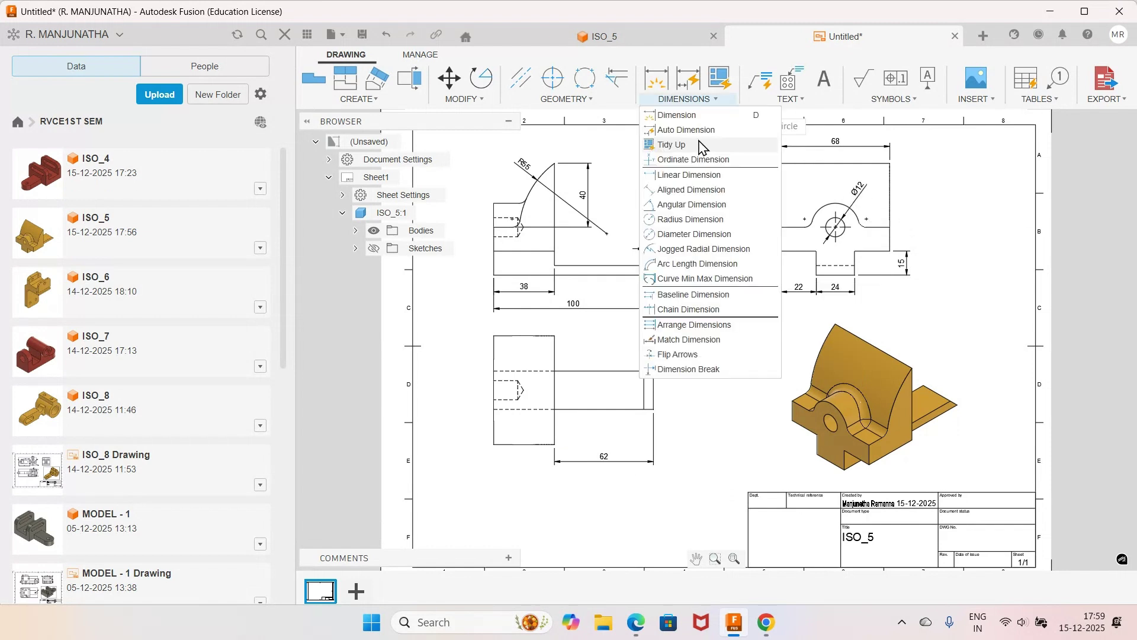
{"action": "left_click", "coordinate": [686, 220]}
{"action": "left_click", "coordinate": [819, 214]}
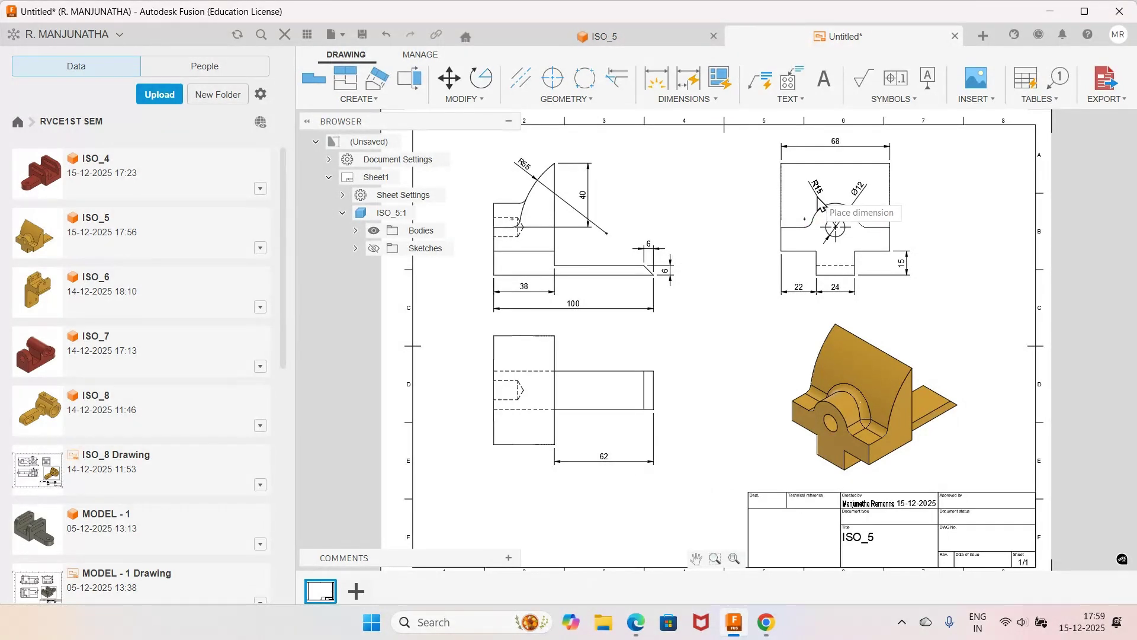
{"action": "left_click", "coordinate": [821, 205]}
{"action": "scroll", "coordinate": [924, 251], "scroll_direction": "up", "scroll_amount": 3}
{"action": "left_click", "coordinate": [819, 202]}
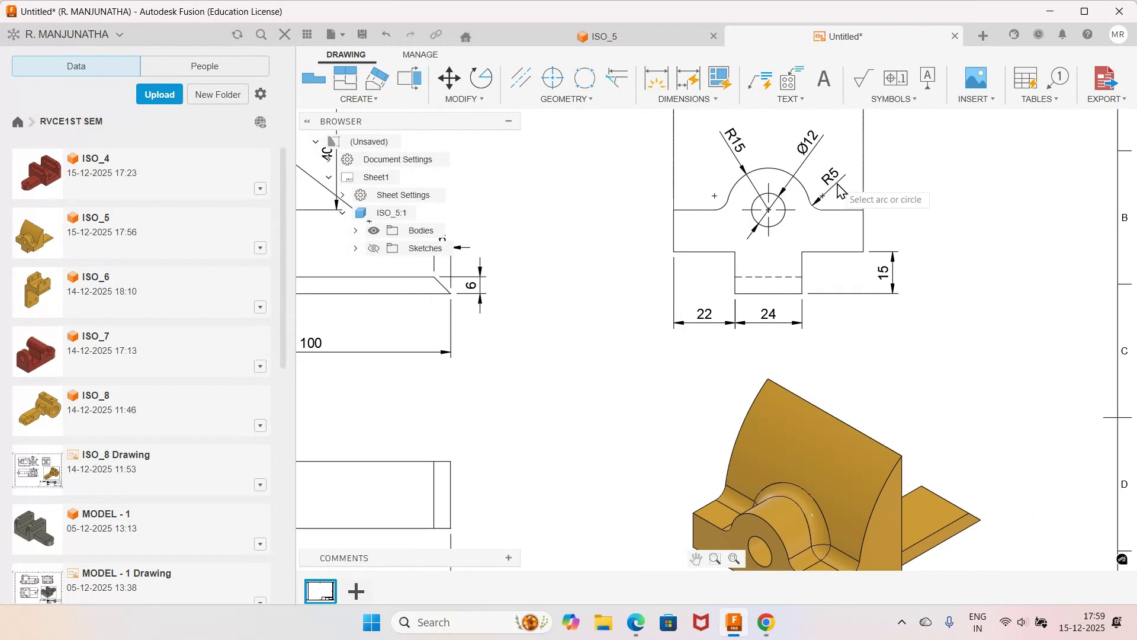
{"action": "left_click", "coordinate": [840, 191]}
{"action": "scroll", "coordinate": [872, 372], "scroll_direction": "down", "scroll_amount": 3}
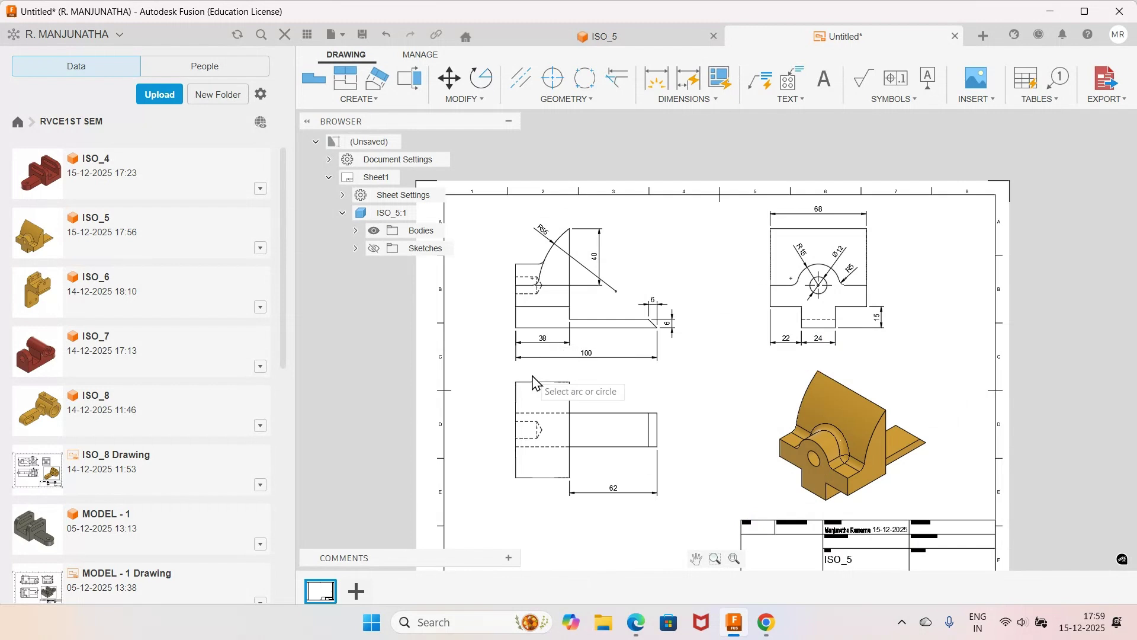
Step: Check the ISO_5 figure in Edge, return to Fusion and dimension the height from base to hole centre level beside the front view
{"action": "left_click", "coordinate": [631, 632]}
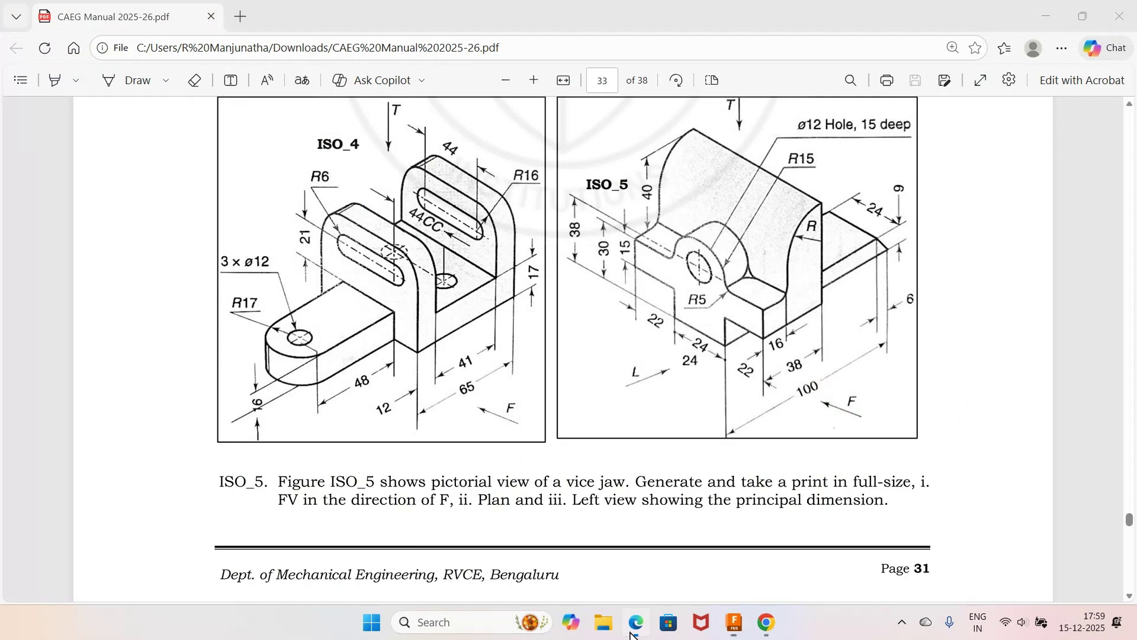
{"action": "left_click", "coordinate": [632, 632]}
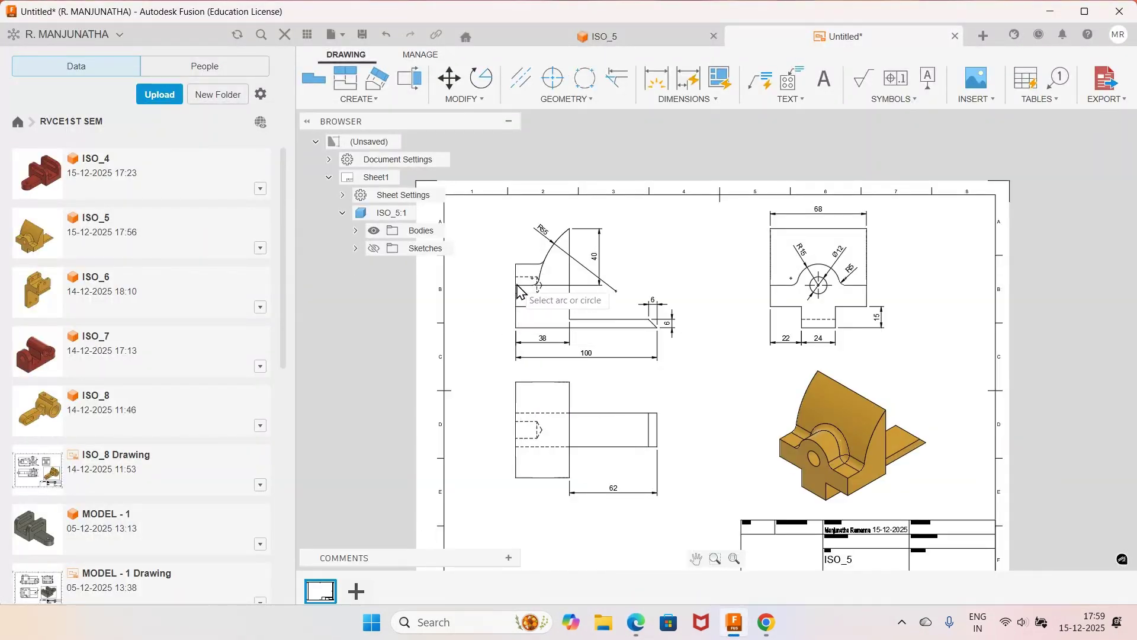
{"action": "left_click", "coordinate": [713, 103]}
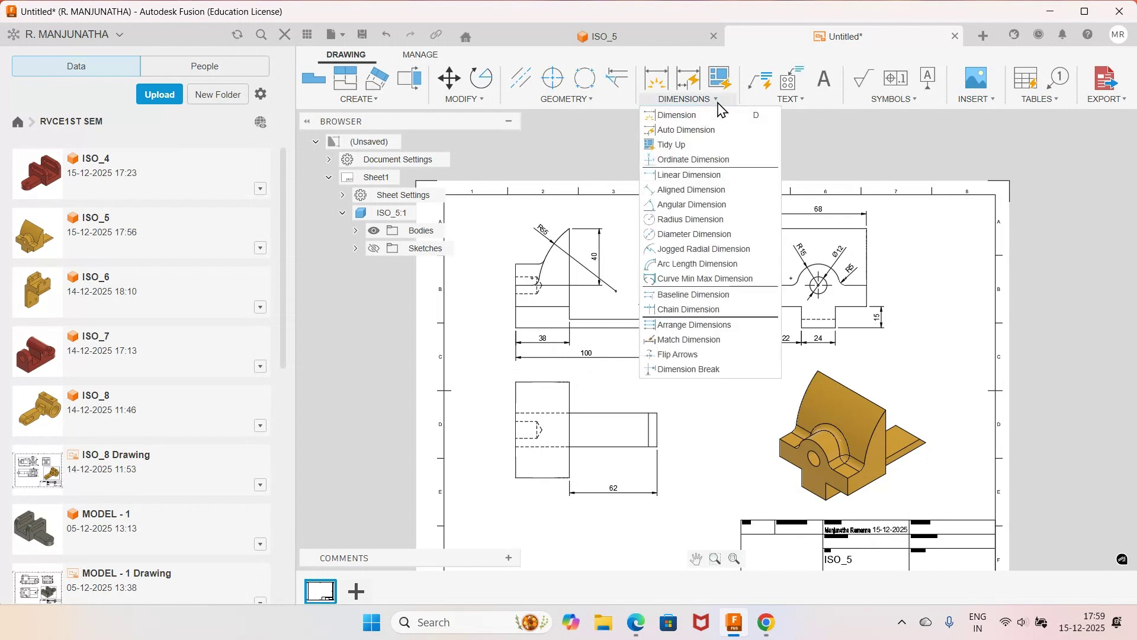
{"action": "left_click", "coordinate": [703, 187]}
{"action": "left_click", "coordinate": [517, 285]}
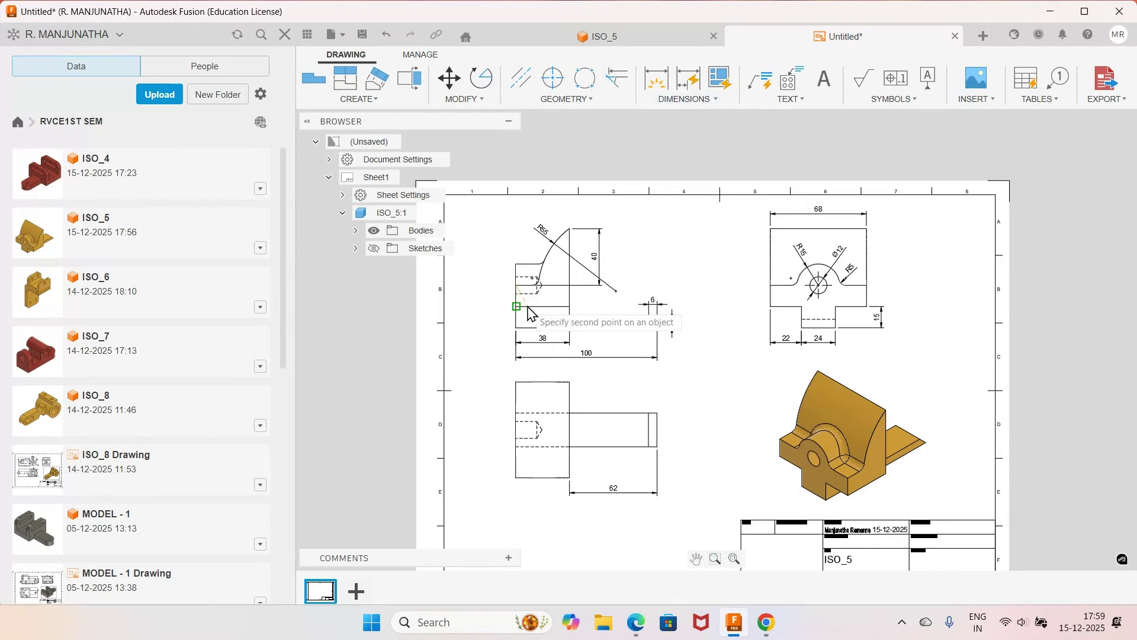
{"action": "left_click", "coordinate": [517, 328]}
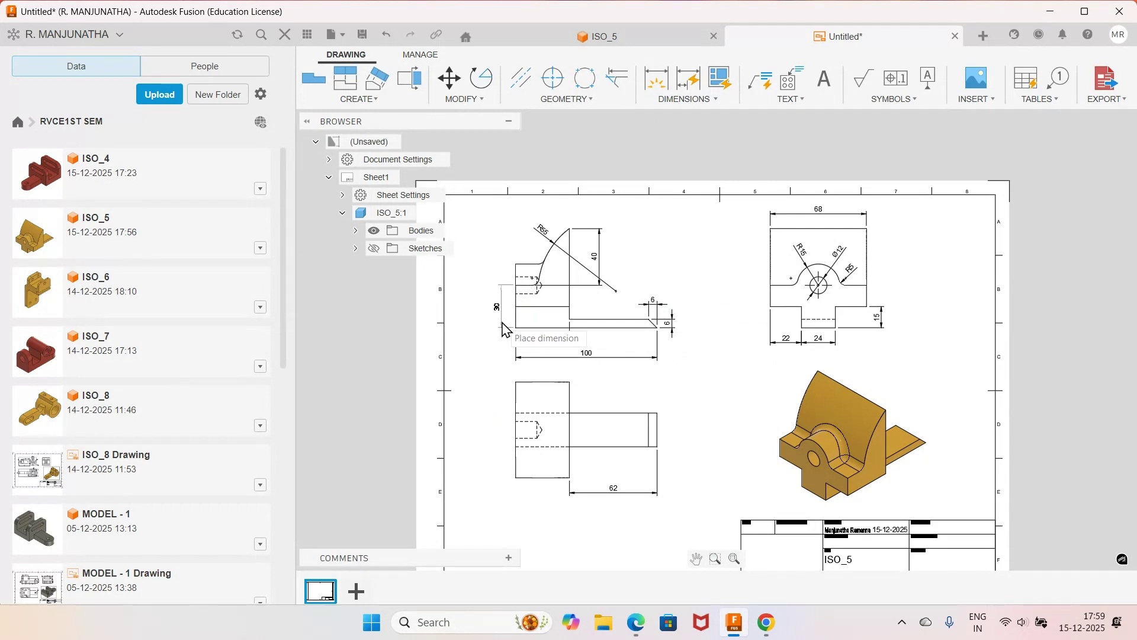
{"action": "left_click", "coordinate": [502, 323]}
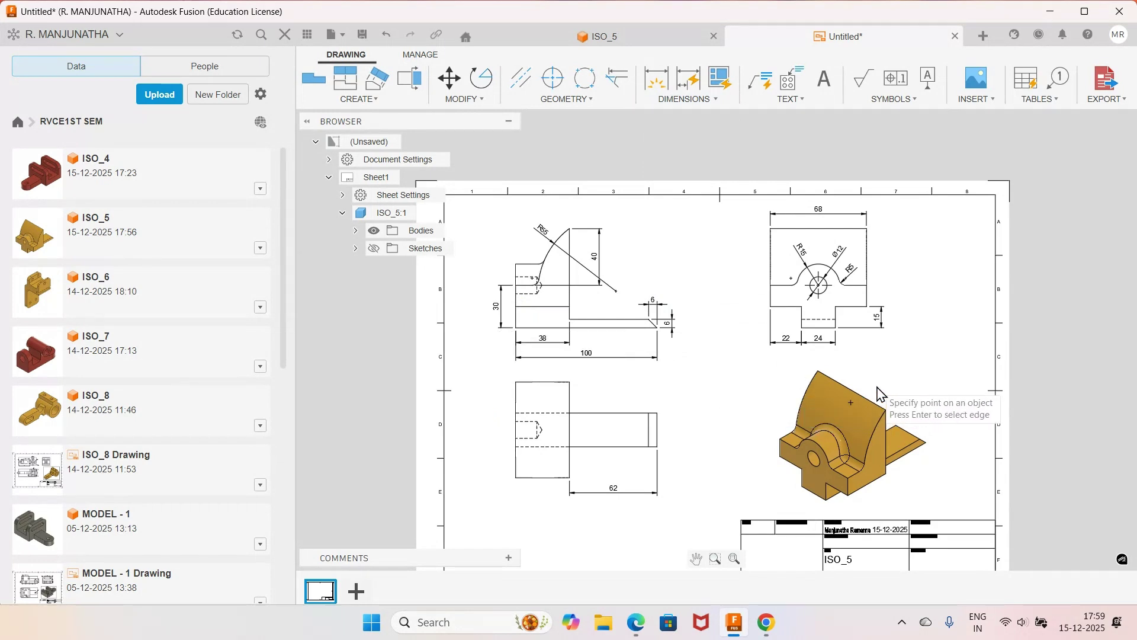
Step: Dimension the jaw's overall height beside the side view, outside the tongue height dimension
{"action": "left_click", "coordinate": [868, 230]}
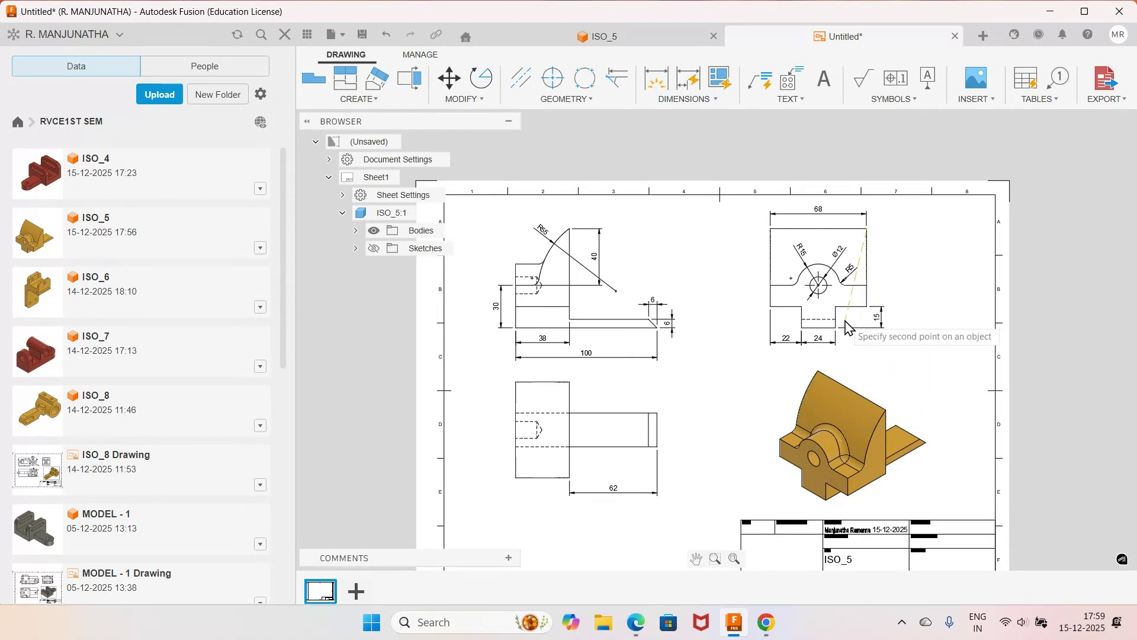
{"action": "left_click", "coordinate": [867, 328]}
{"action": "left_click", "coordinate": [912, 307]}
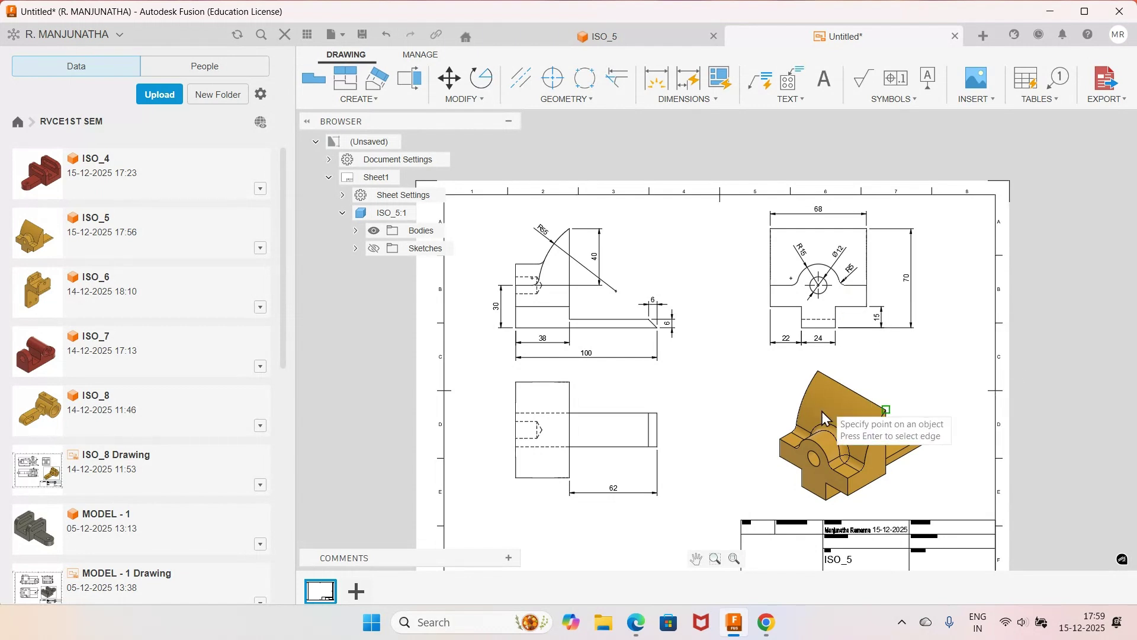
Step: Check the drawing's dimensions against the ISO_5 figure in Edge, then view the whole sheet and the ISO_5 model in Fusion
{"action": "left_click", "coordinate": [637, 623]}
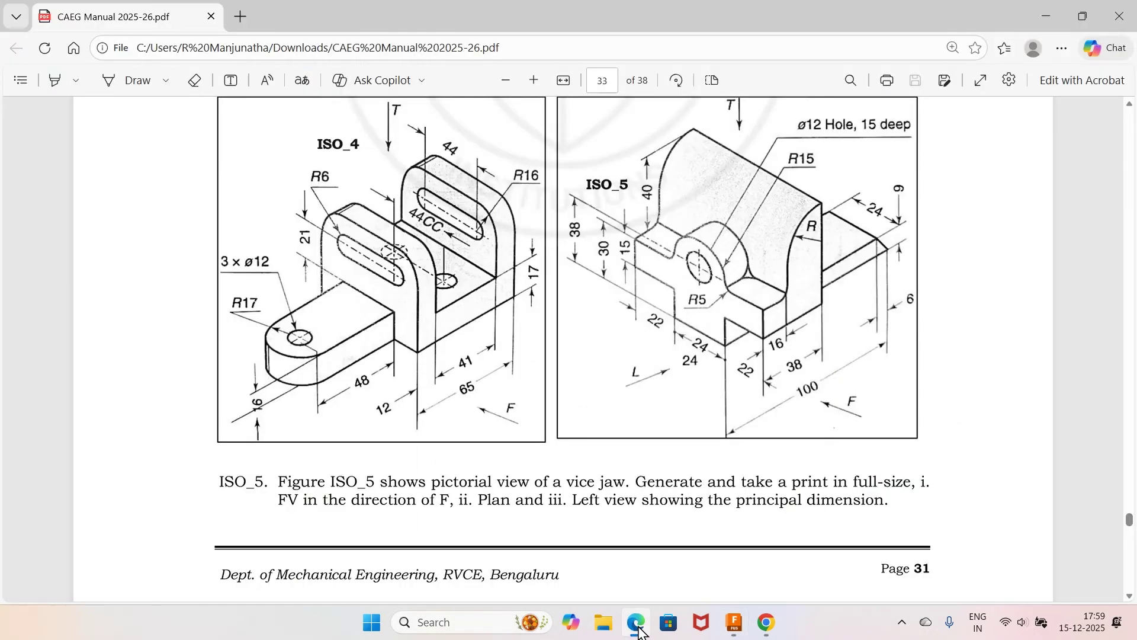
{"action": "left_click", "coordinate": [637, 623]}
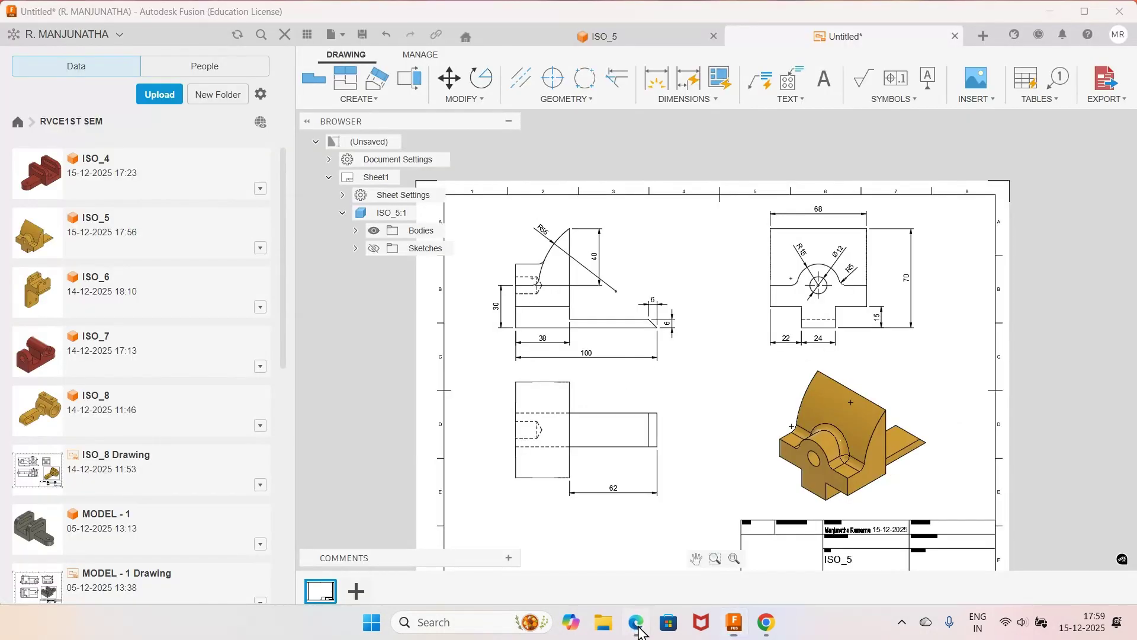
{"action": "left_click", "coordinate": [637, 623]}
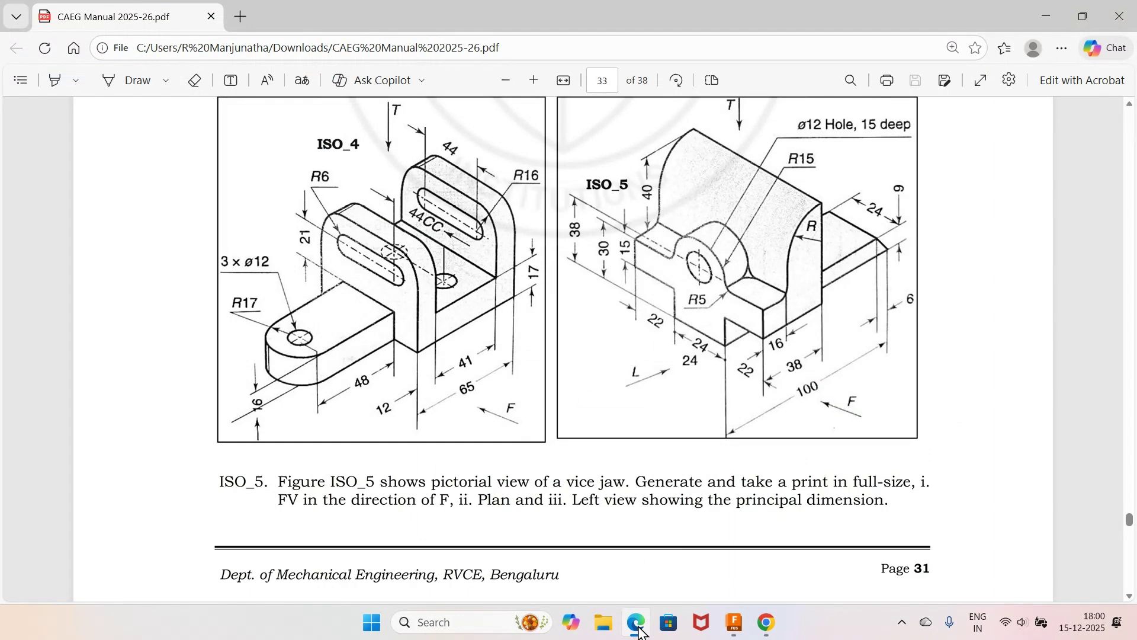
{"action": "left_click", "coordinate": [637, 623]}
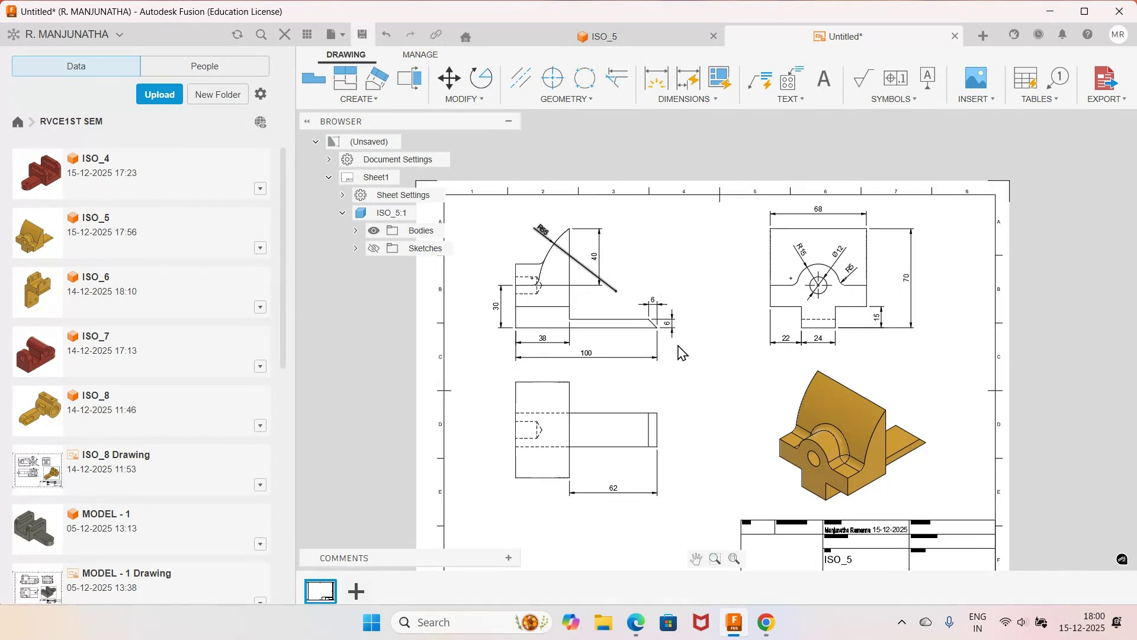
{"action": "left_click", "coordinate": [734, 558]}
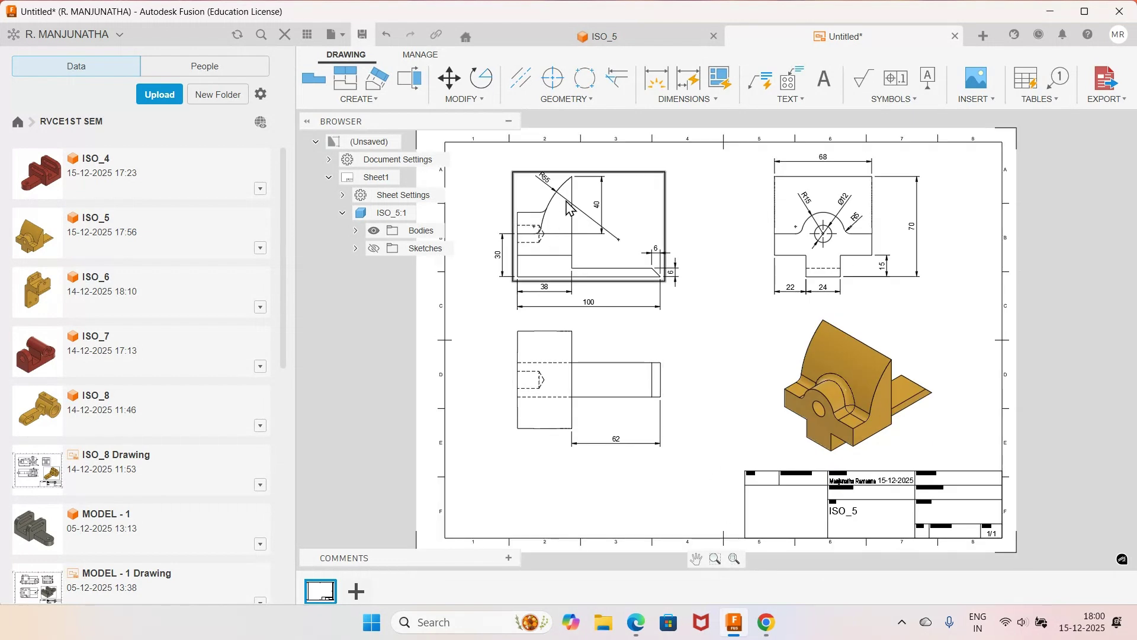
{"action": "left_click", "coordinate": [568, 39]}
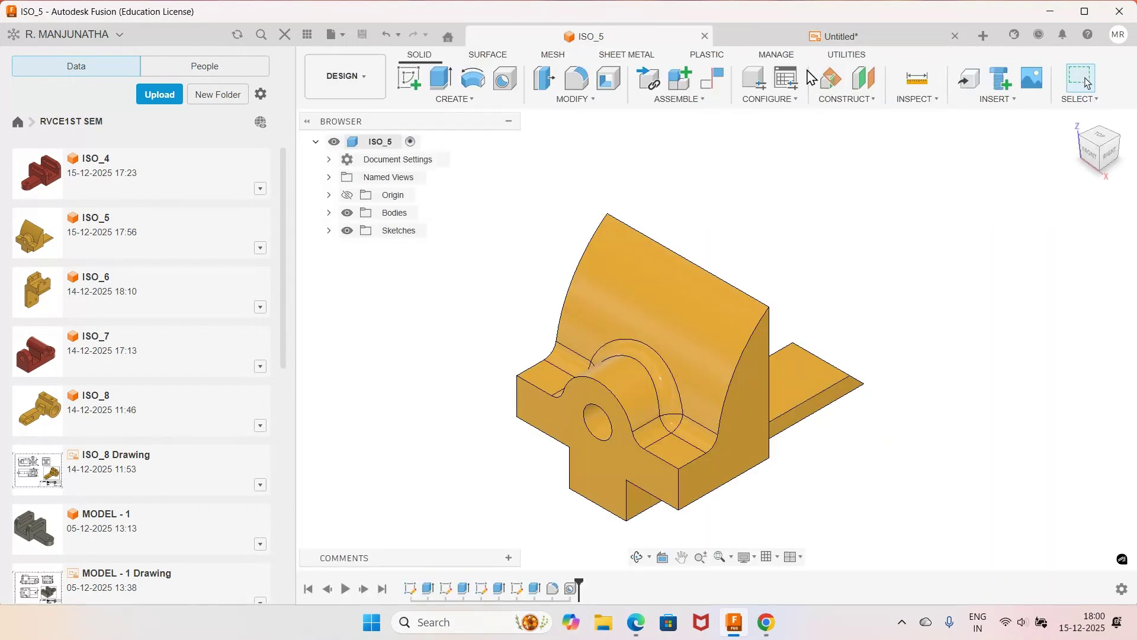
{"action": "left_click", "coordinate": [794, 37]}
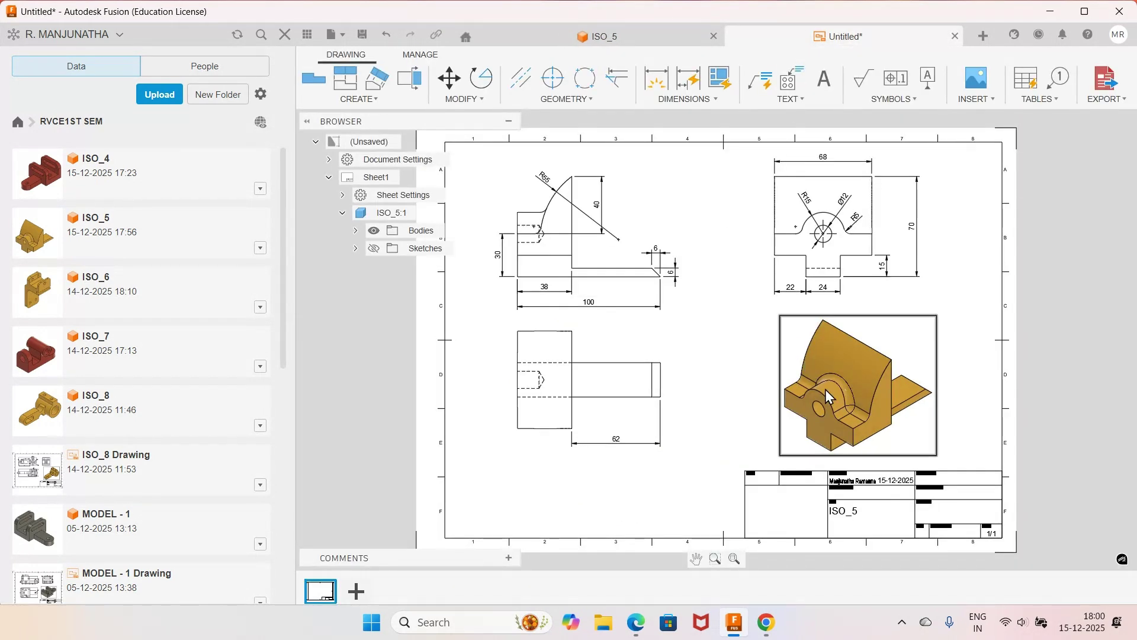